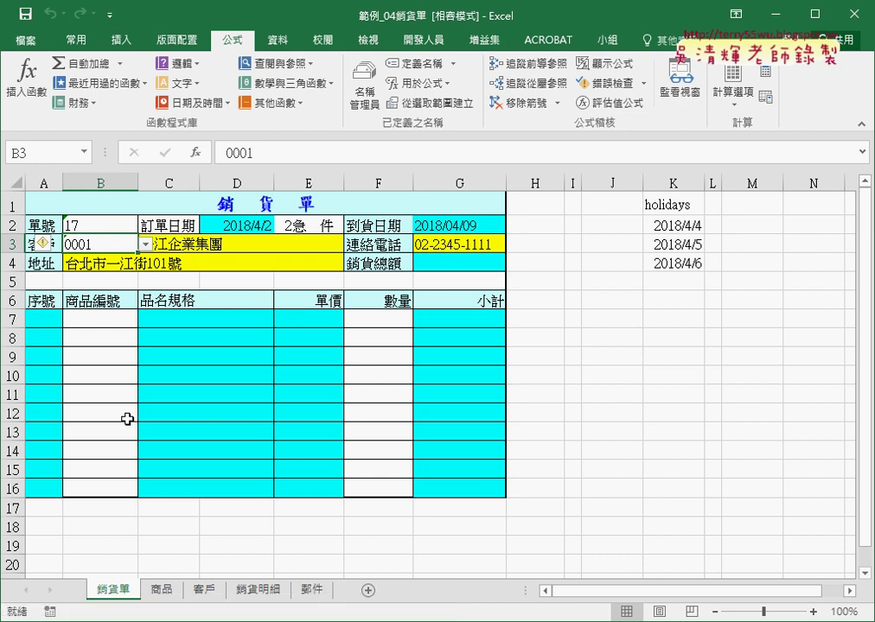
Check B3's customer list, then fill the 客戶 rows down to add customers 0005 and 0006.
left_click(145, 245)
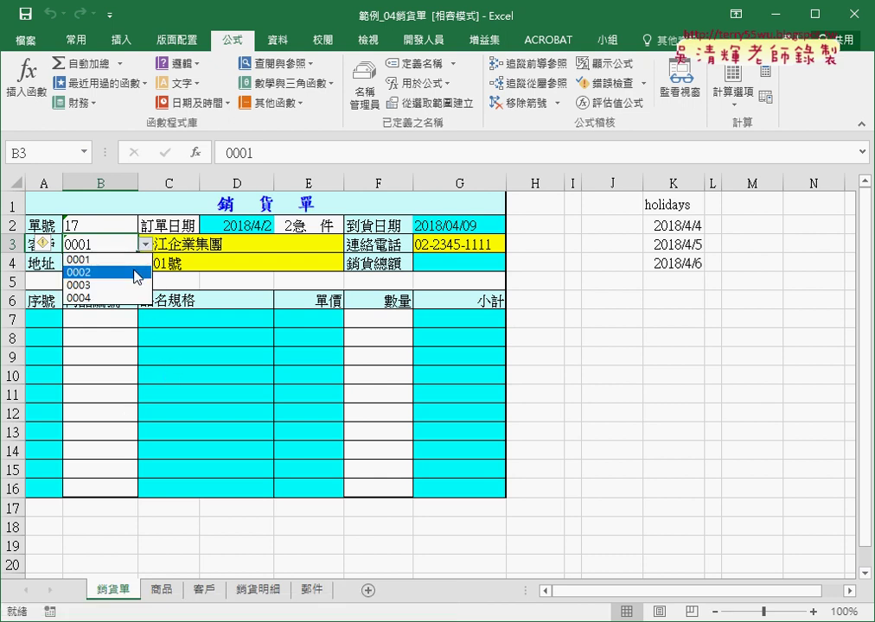
key("Escape")
left_click(206, 591)
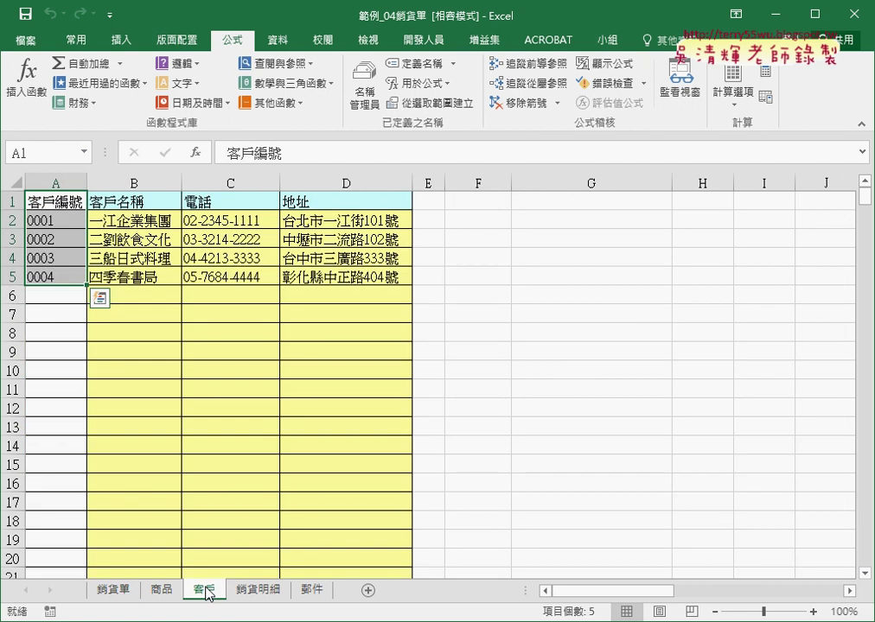
left_click_drag(65, 257, 311, 275)
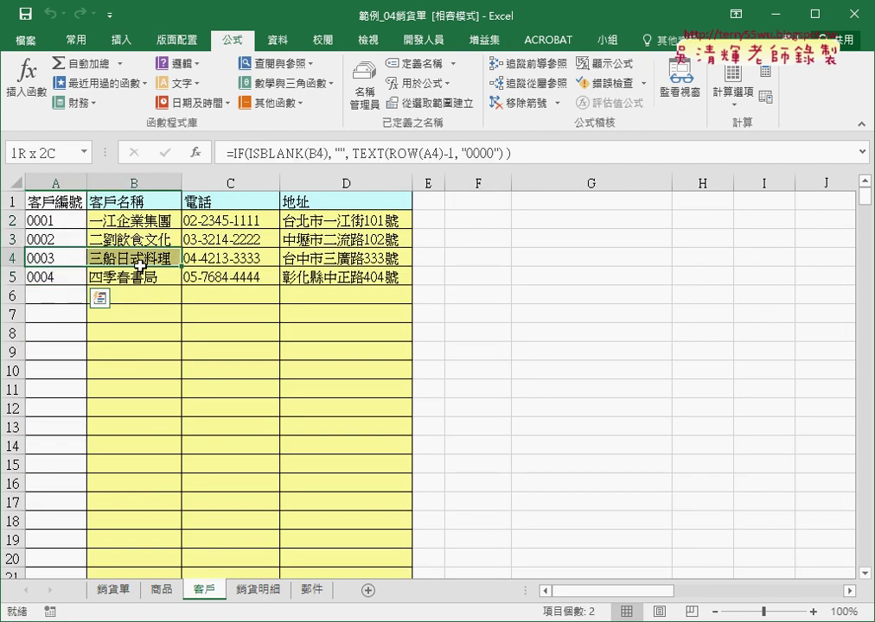
left_click_drag(413, 284, 420, 317)
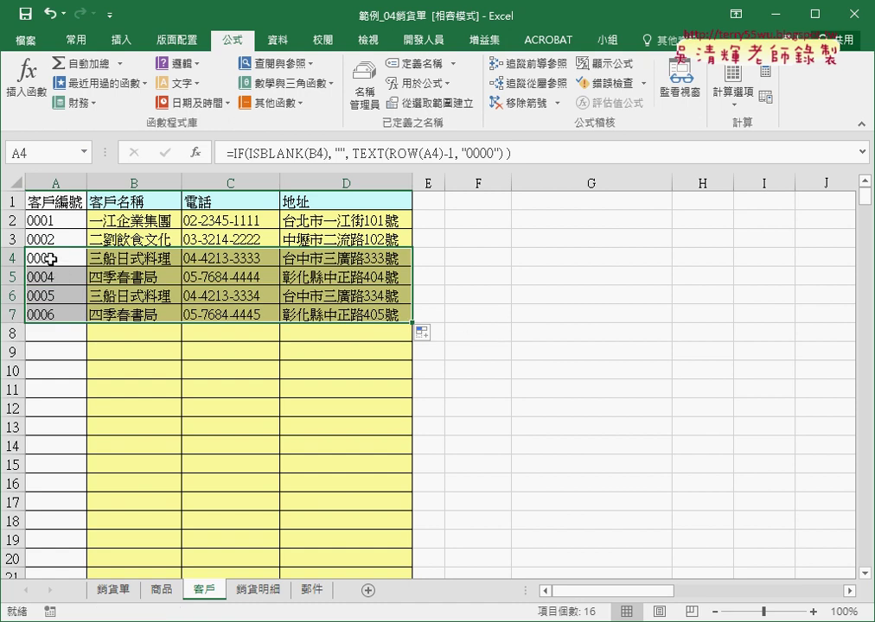
Verify row 6's numbering formula and recheck B3's customer-number dropdown on 銷貨單.
left_click(190, 353)
left_click(49, 299)
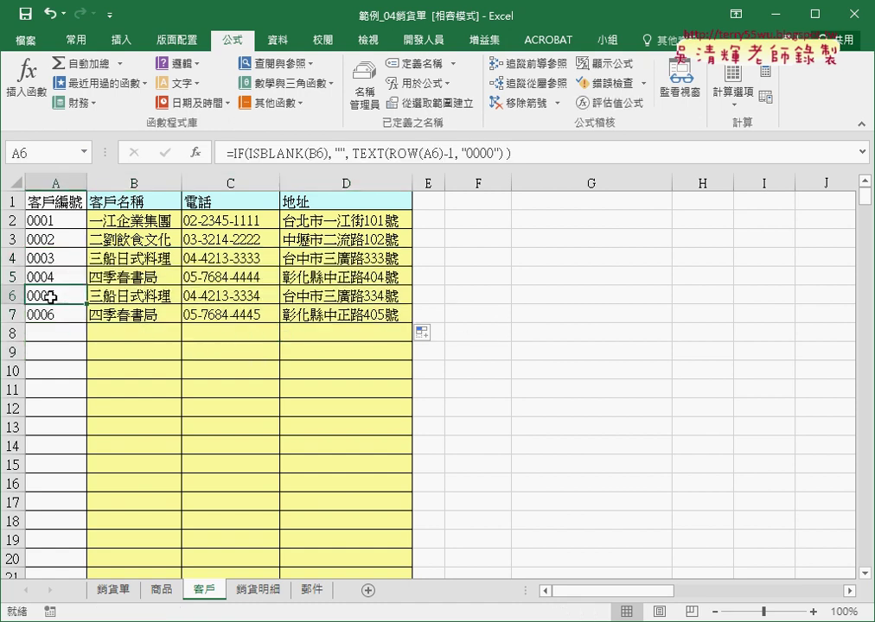
left_click(113, 591)
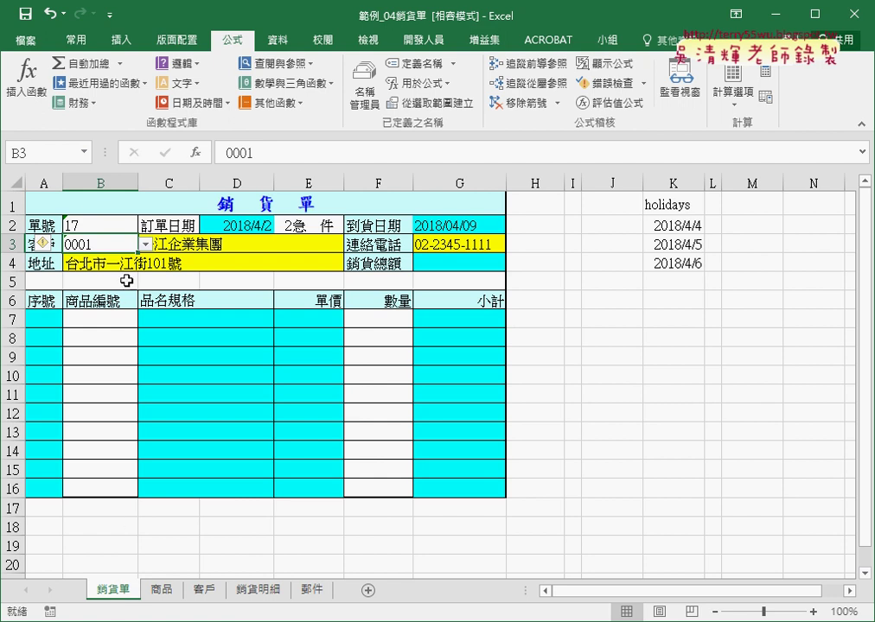
left_click(145, 246)
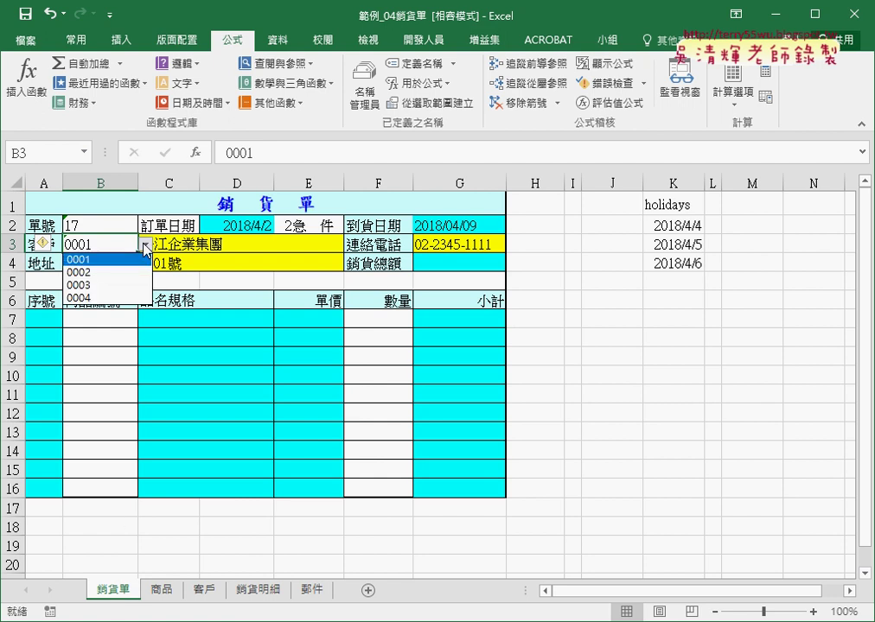
Recreate names from column A's top-row header on 客戶, replacing 客戶編號's old definition.
left_click(201, 590)
left_click(202, 589)
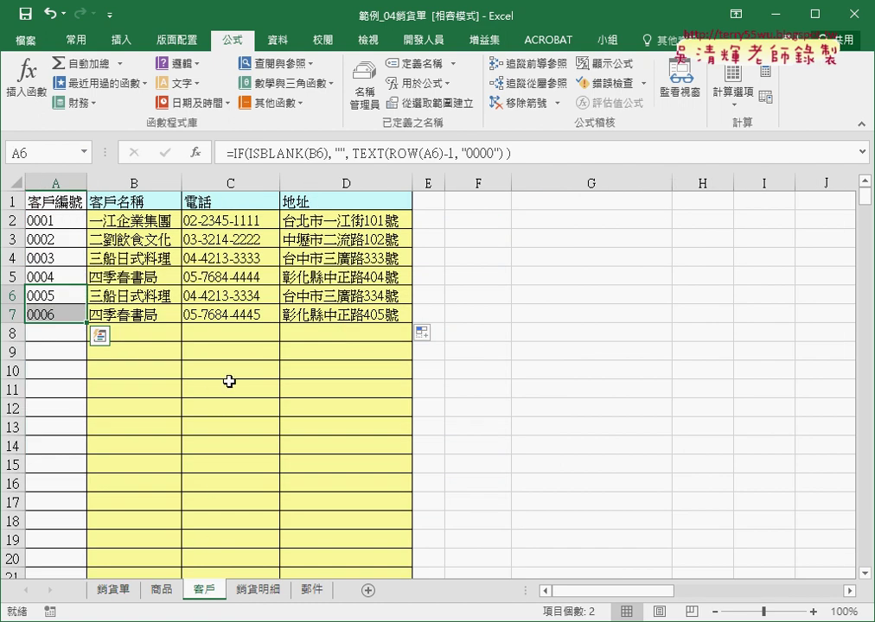
left_click(61, 184)
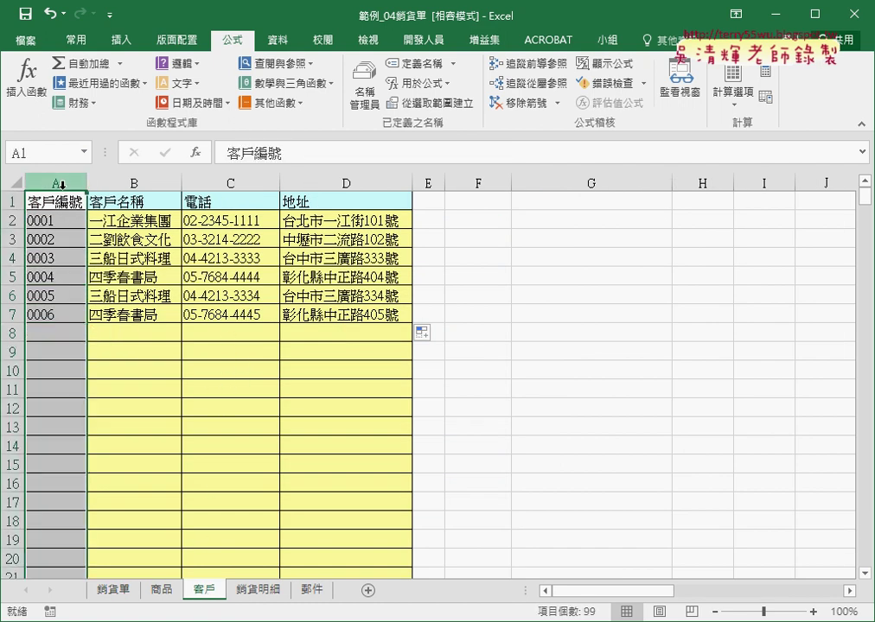
left_click(416, 104)
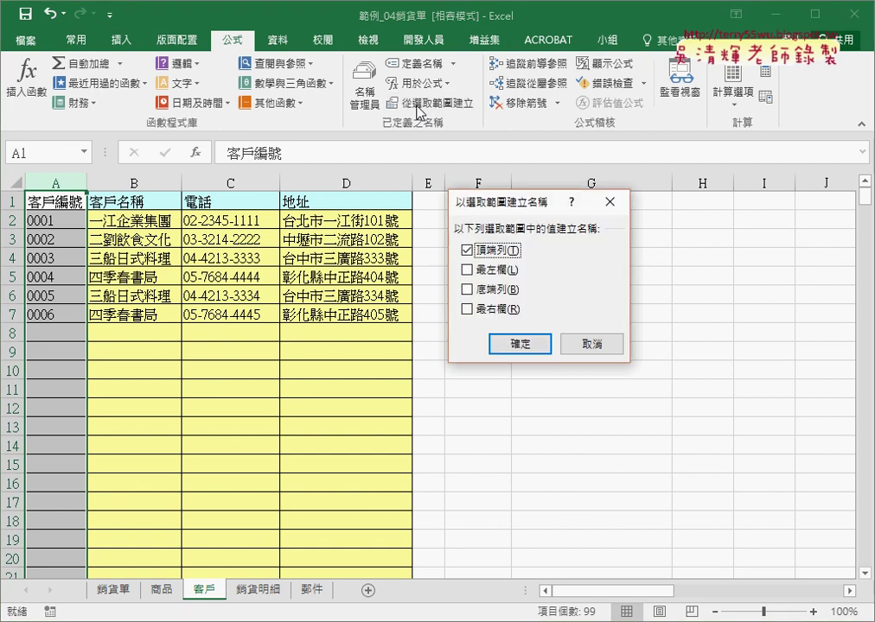
left_click(521, 350)
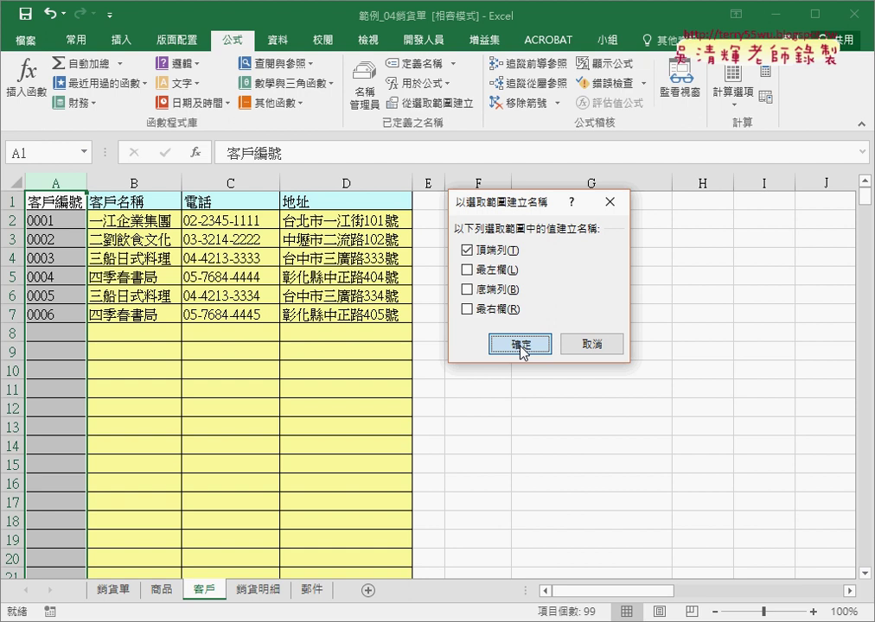
left_click(520, 350)
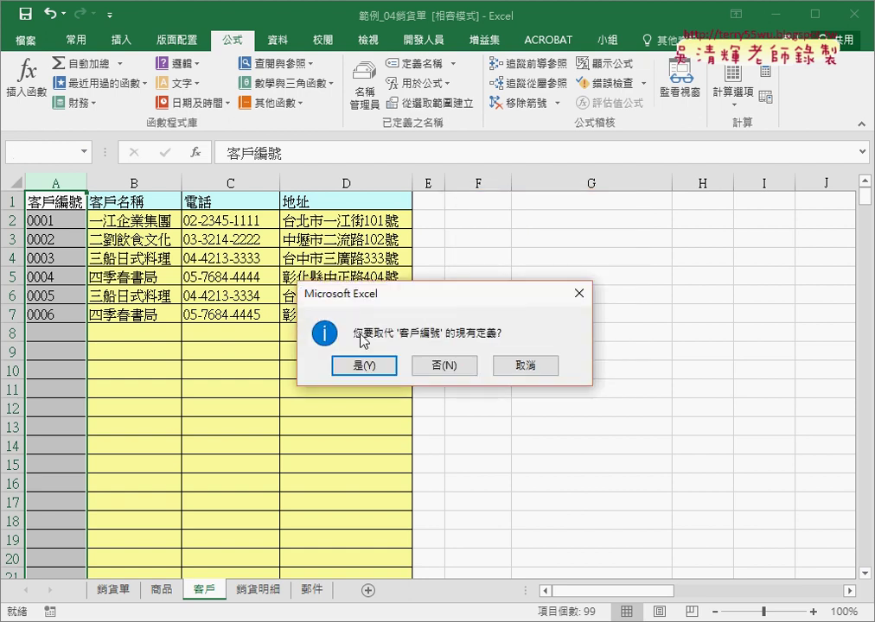
left_click(370, 368)
Review the updated customer-number list in B3's dropdown on 銷貨單.
left_click(113, 592)
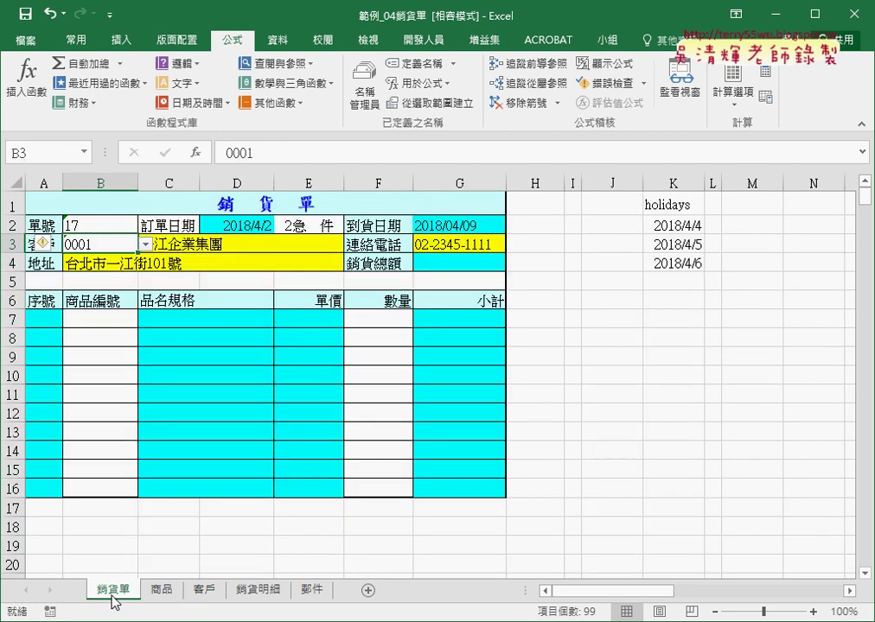
left_click(145, 245)
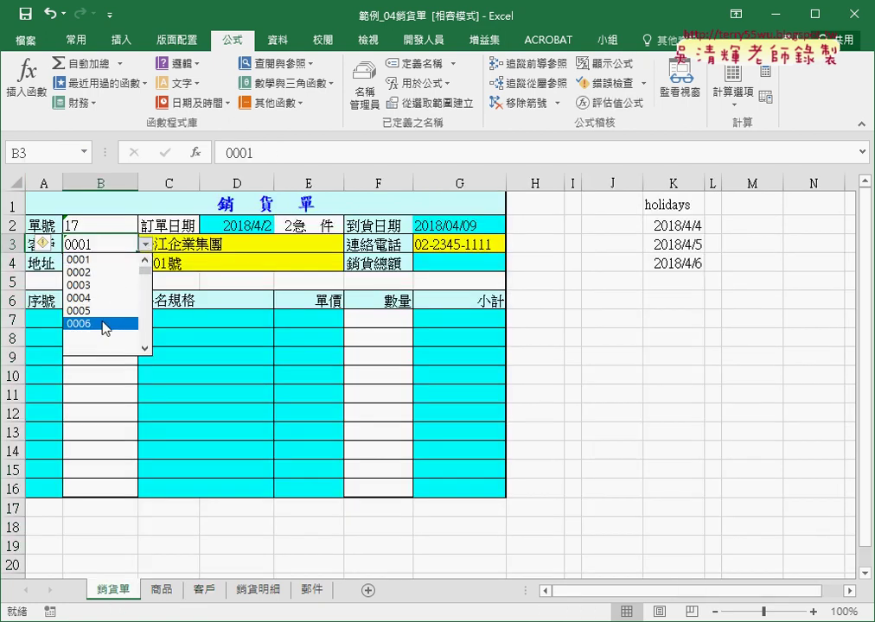
mouse_move(148, 275)
left_mouse_down()
mouse_move(146, 340)
mouse_move(149, 260)
left_mouse_up()
key("Escape")
Delete the leftover numbering formulas in A8:A99 on the 客戶 sheet.
left_click(205, 590)
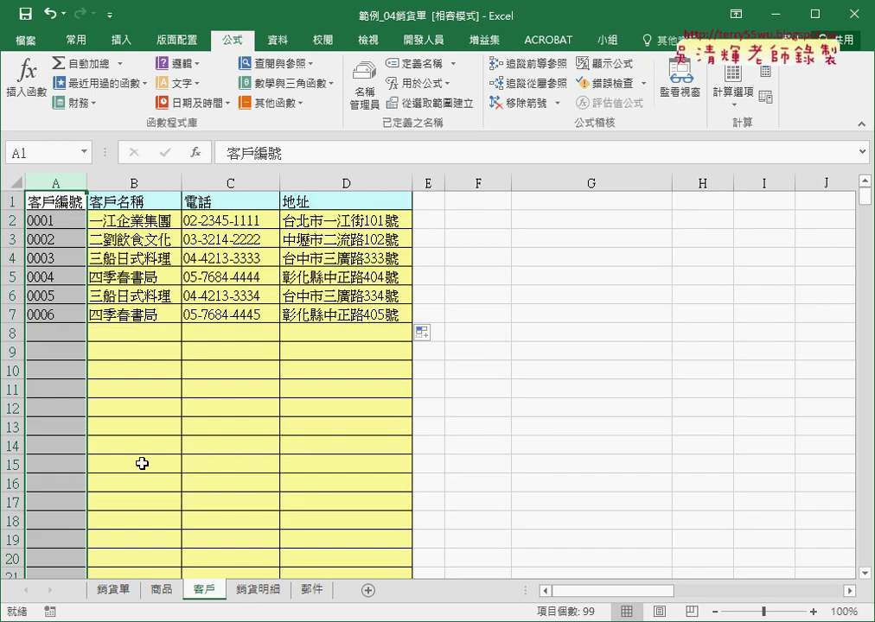
left_click(69, 337)
left_click_drag(68, 336, 68, 542)
scroll(69, 545, "down", 3)
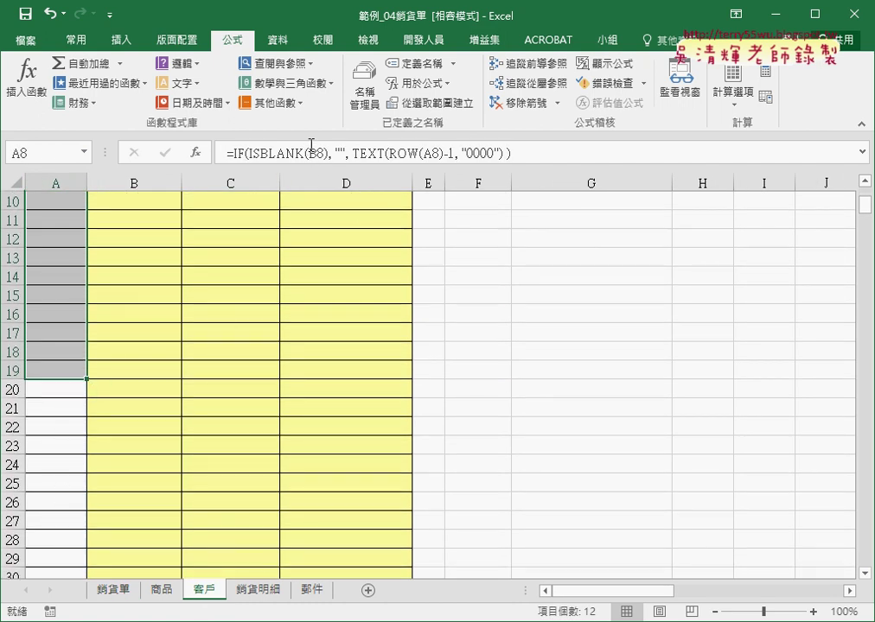
scroll(230, 260, "up", 3)
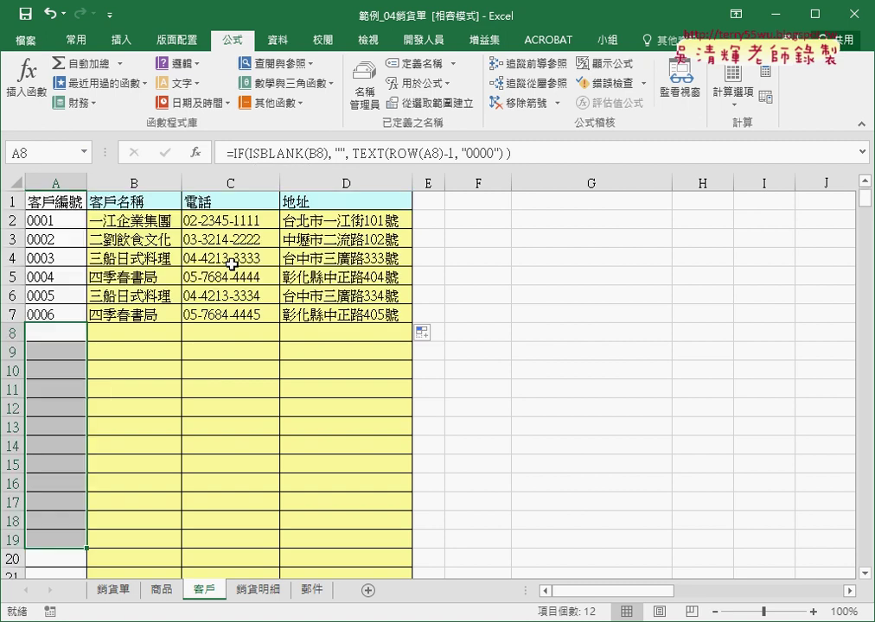
left_click(64, 335)
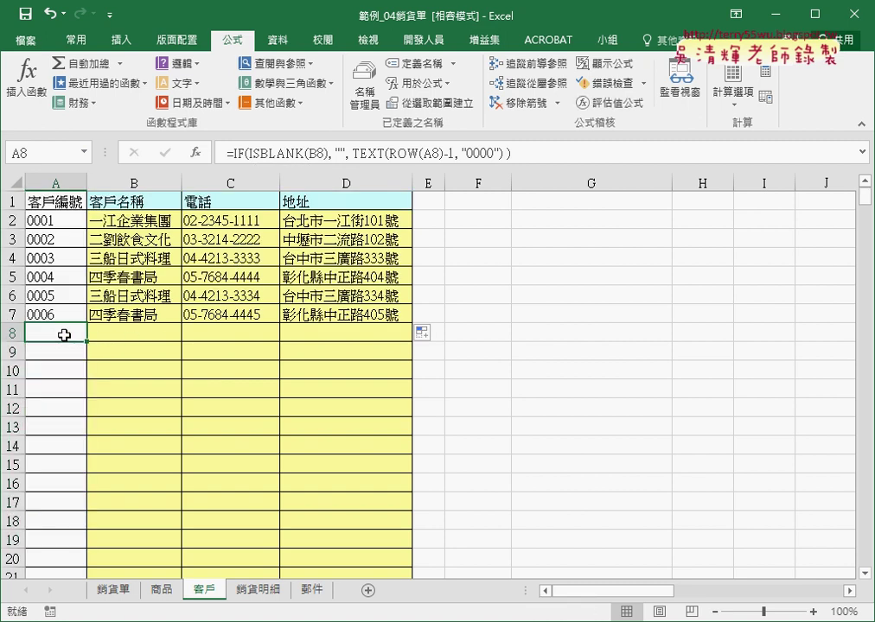
key("ctrl+shift+Down")
key("Delete")
scroll(64, 336, "up", 20)
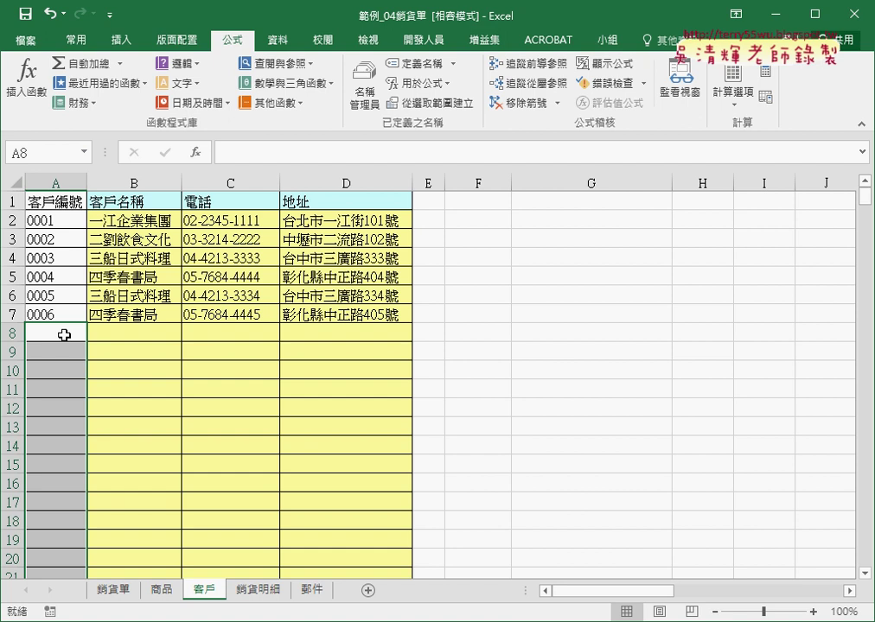
Recheck B3's customer list, then insert a new blank worksheet 工作表2.
left_click(111, 590)
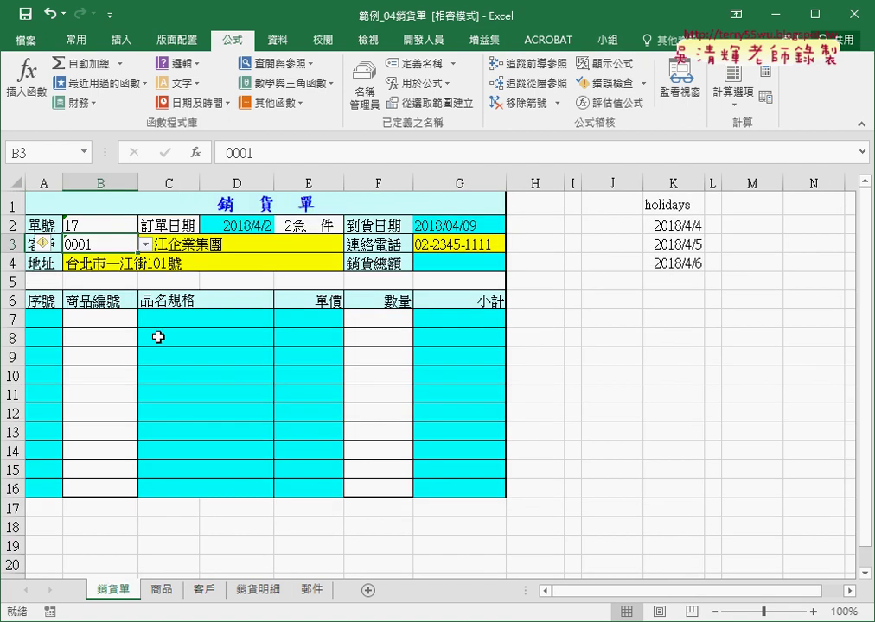
left_click(145, 246)
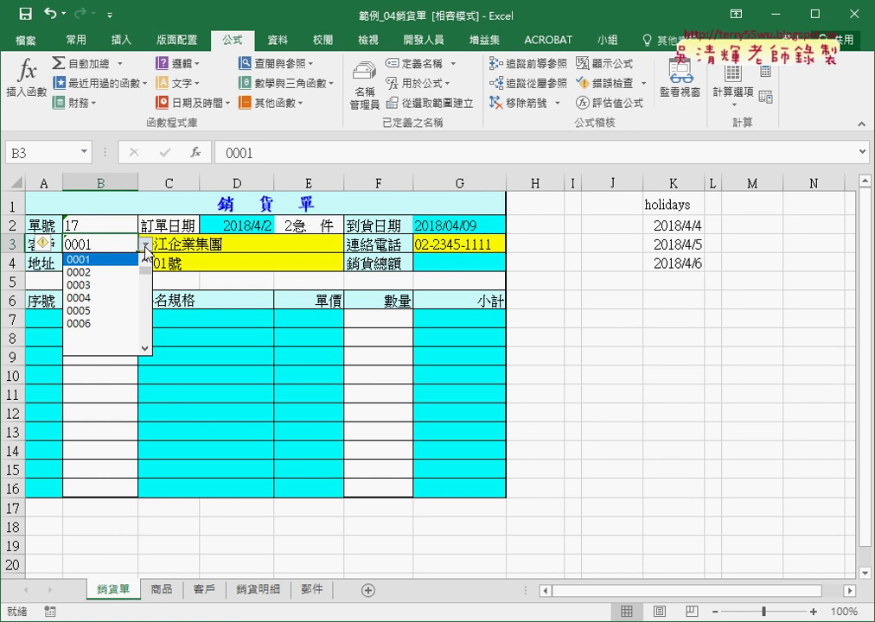
left_click(208, 593)
left_click(205, 592)
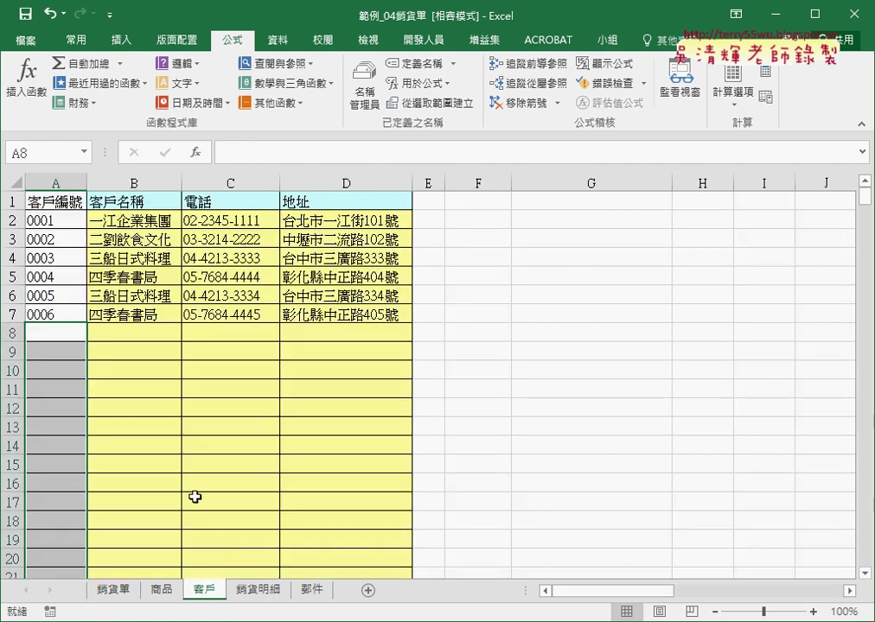
left_click(367, 592)
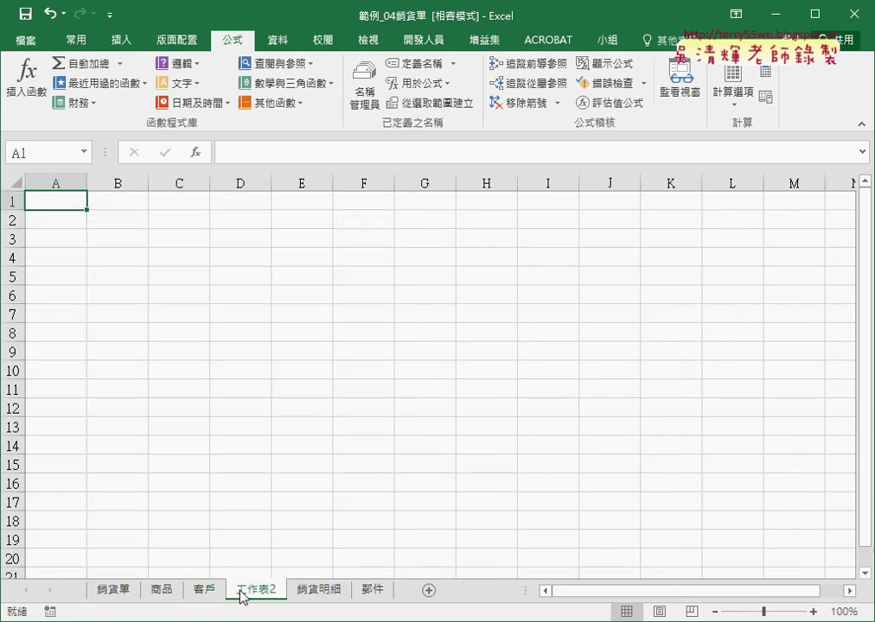
Copy columns A:D from 客戶 and paste them as values only into A1 of 工作表2.
left_click(205, 591)
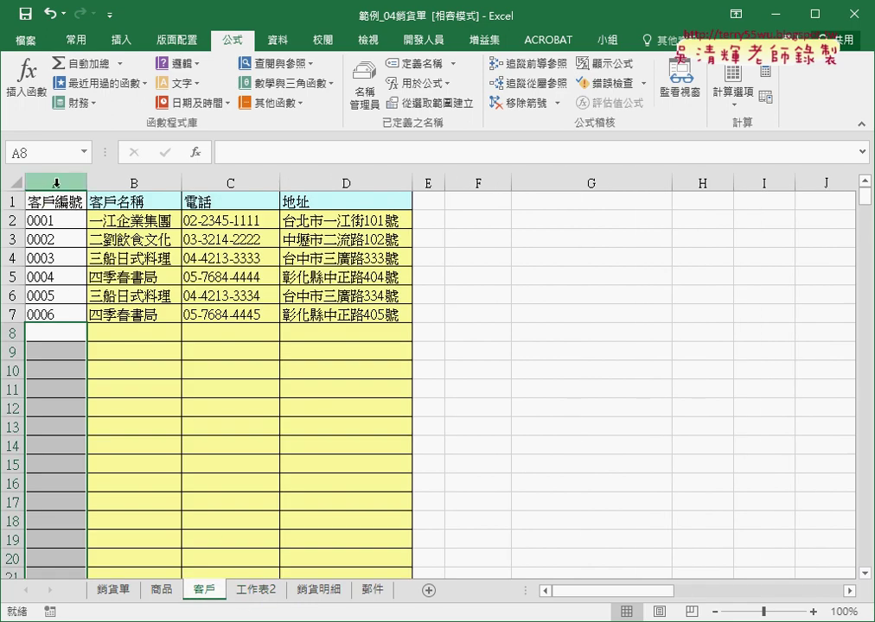
left_click_drag(54, 182, 323, 184)
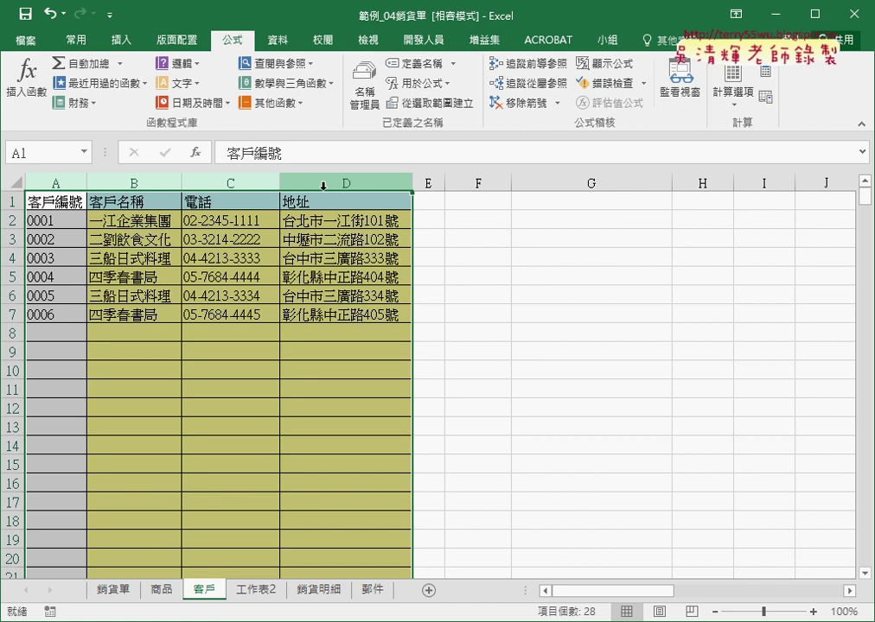
key("ctrl+c")
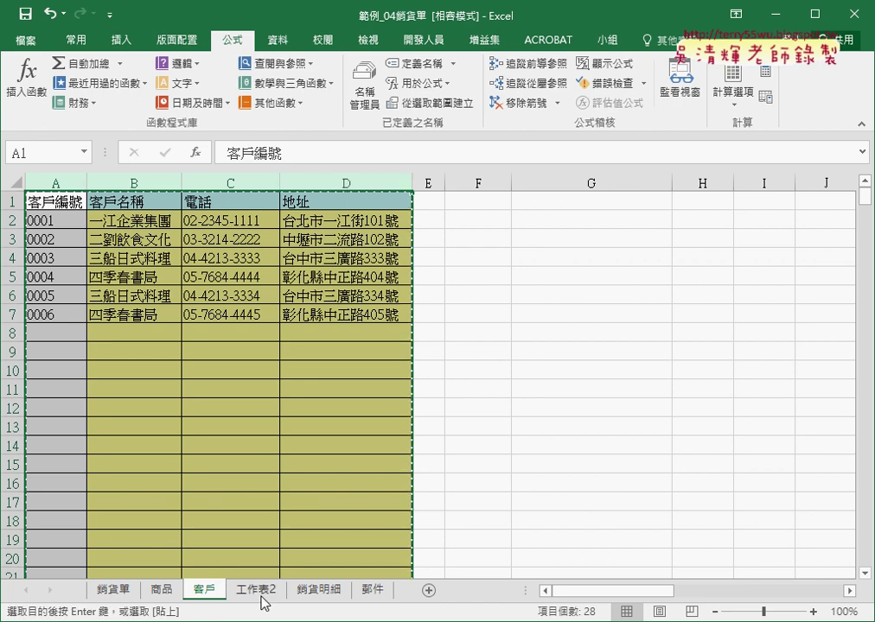
left_click(262, 594)
right_click(69, 198)
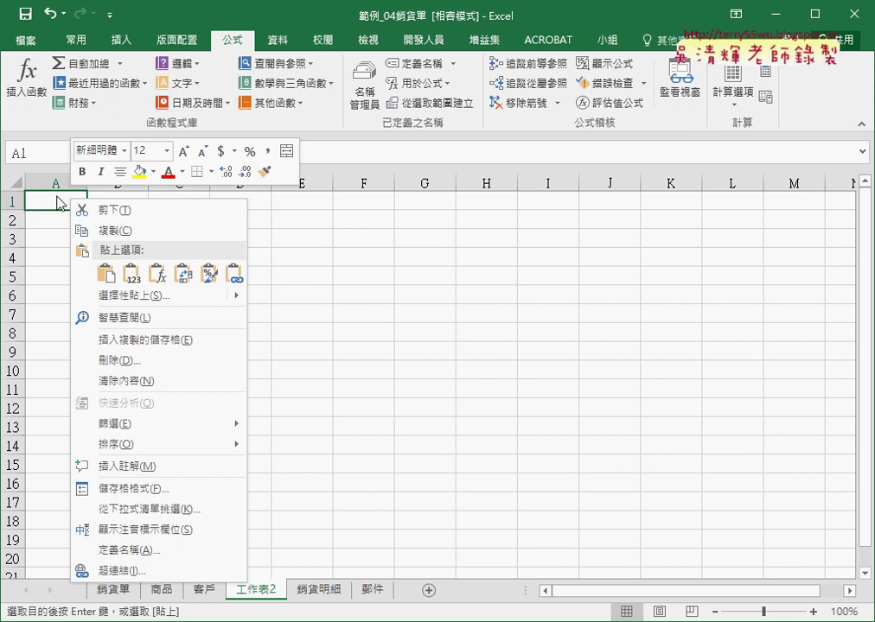
mouse_move(163, 302)
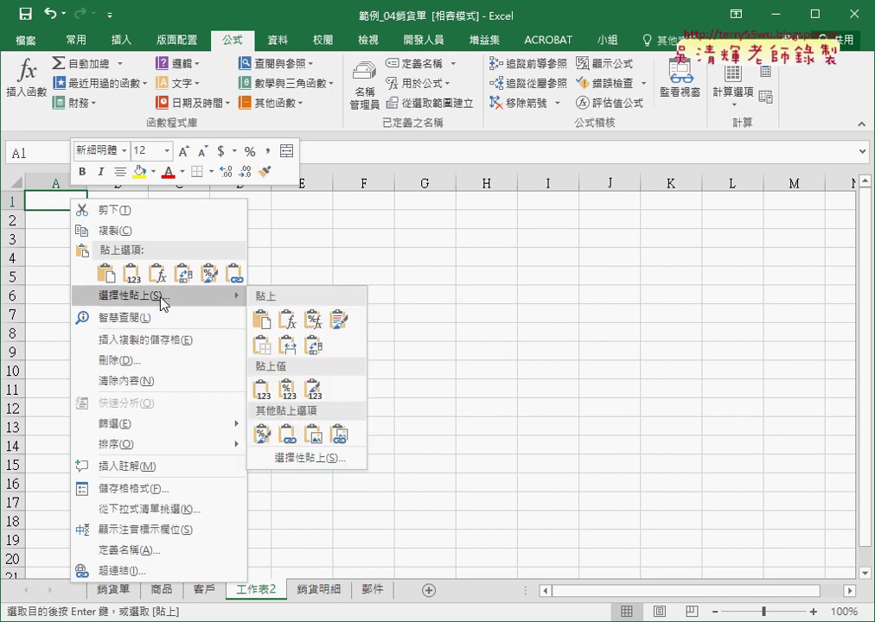
left_click(264, 391)
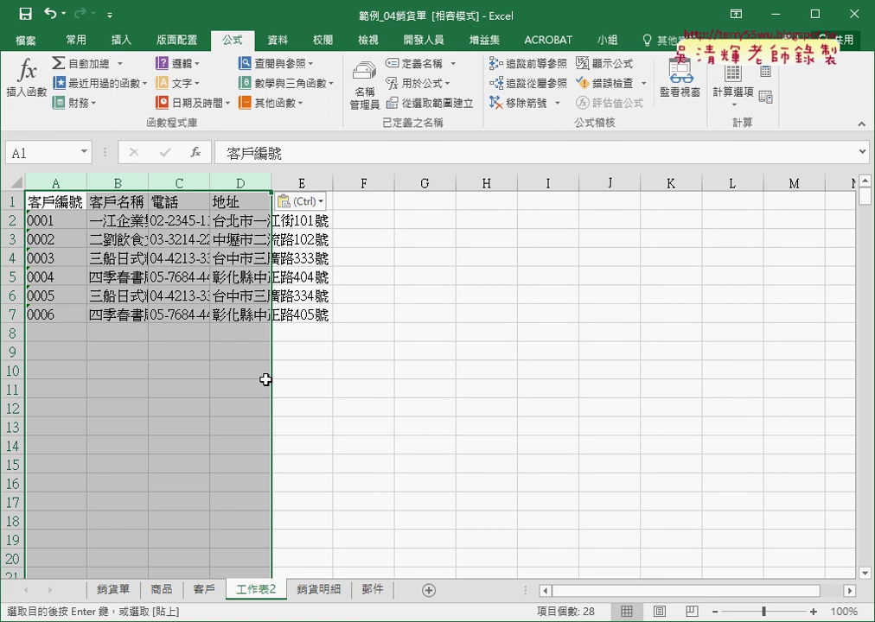
left_click(53, 179)
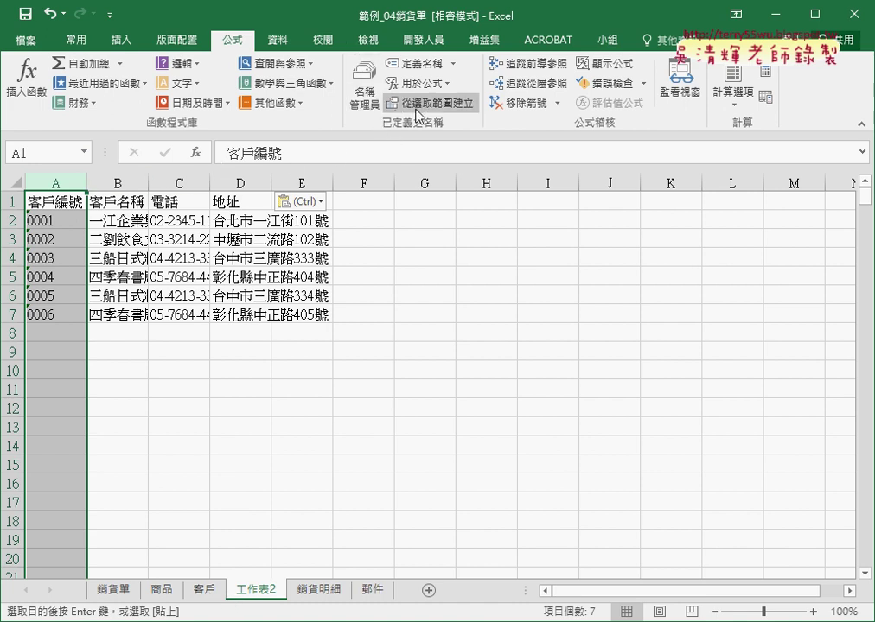
Delete both duplicate 客戶編號 names in Name Manager.
left_click(46, 176)
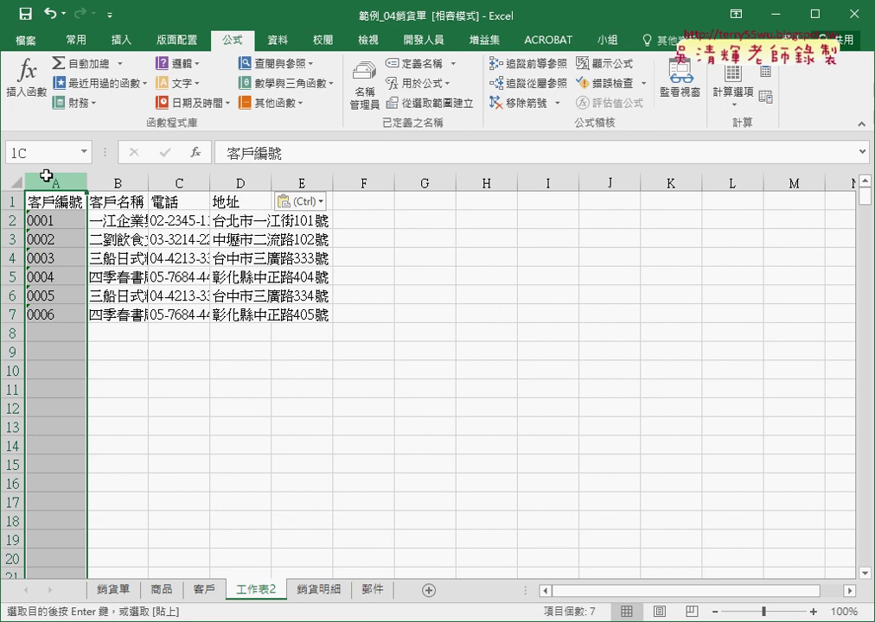
left_click(453, 103)
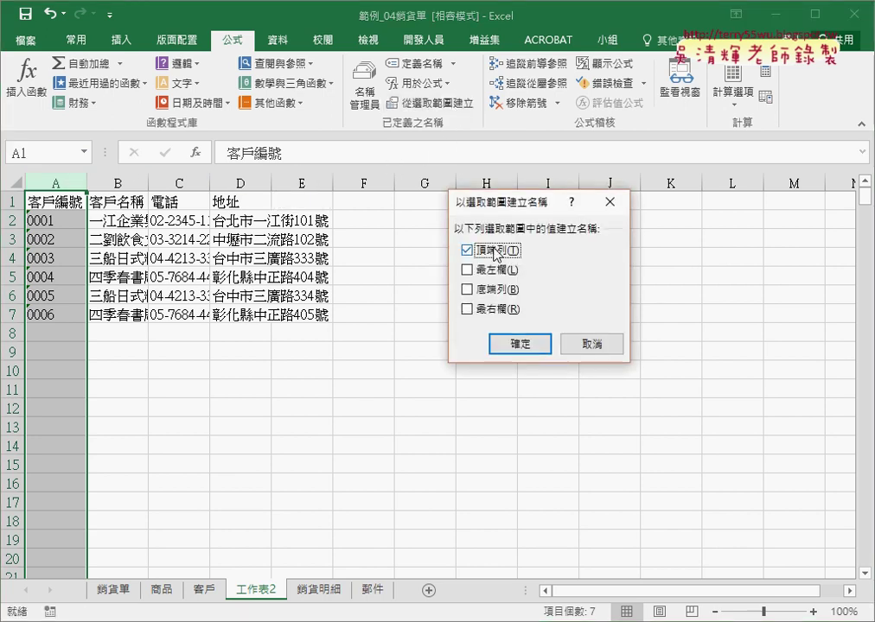
left_click(516, 347)
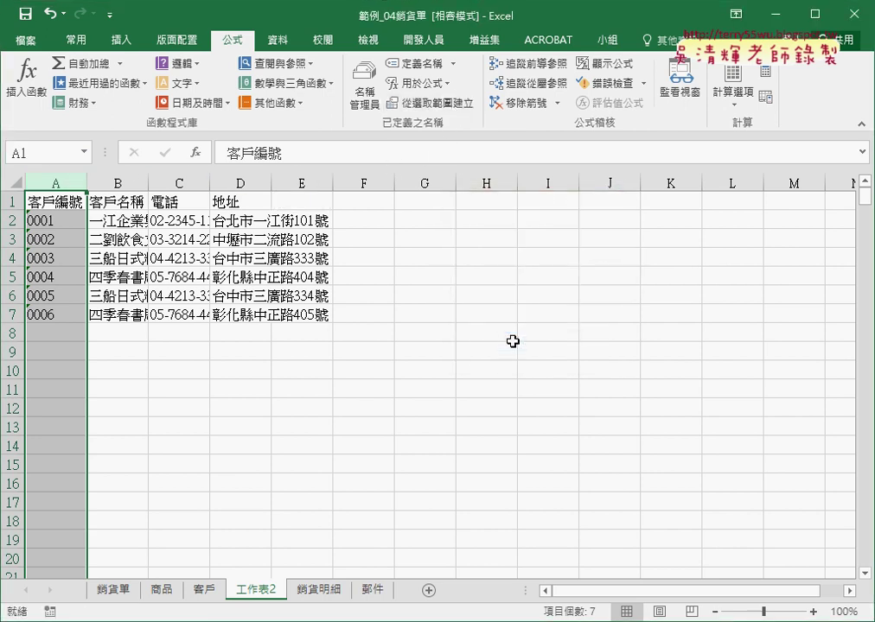
left_click(361, 102)
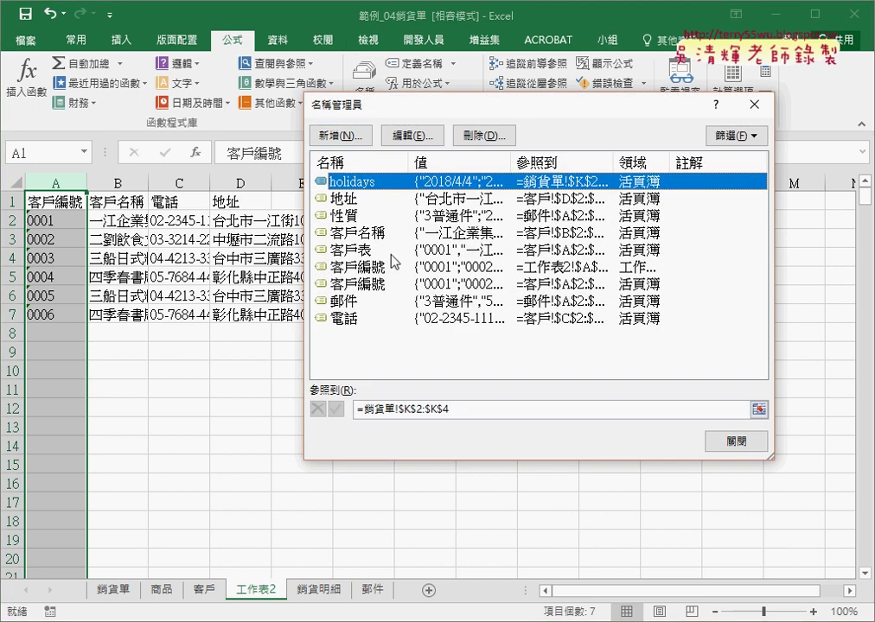
left_click(395, 267)
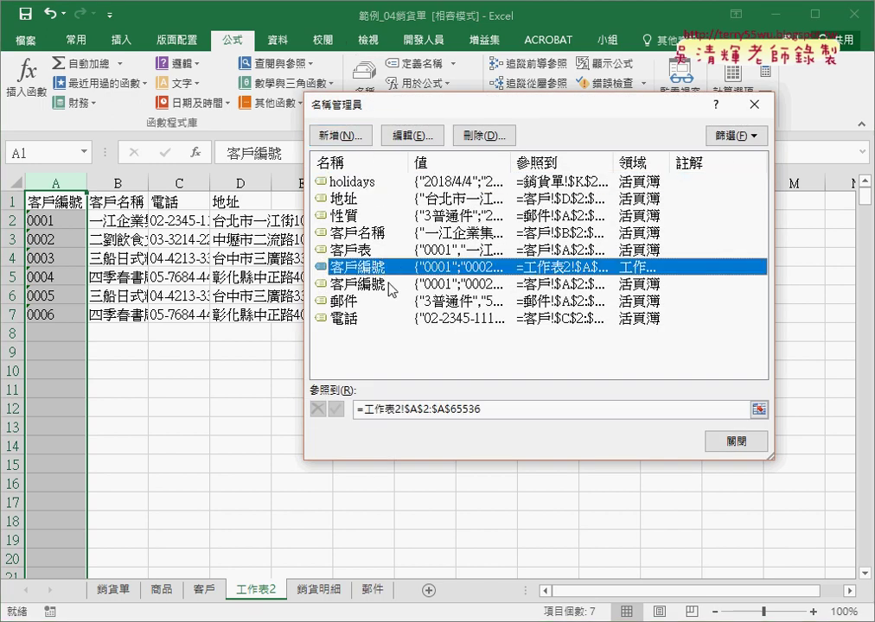
left_click(377, 286, "ctrl")
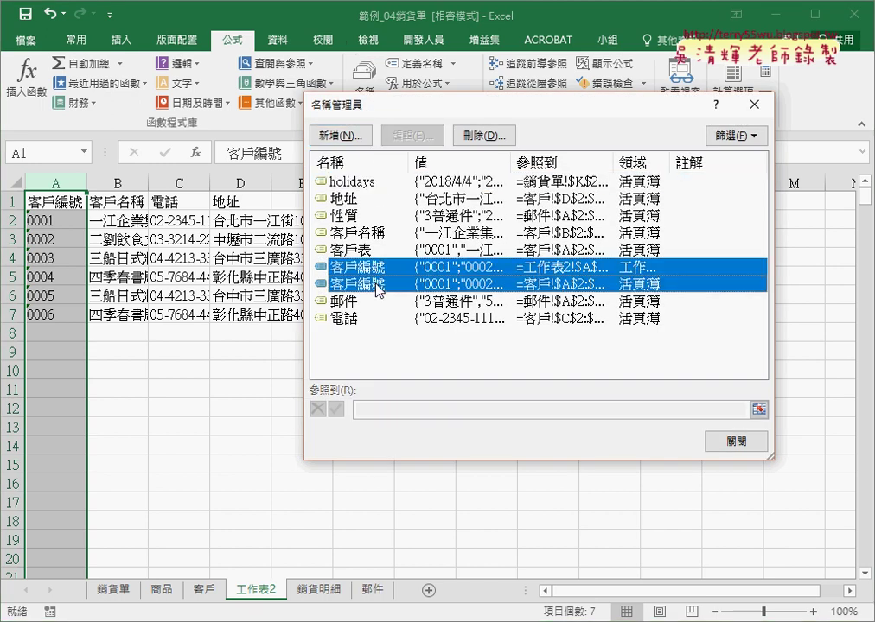
left_click(471, 136)
left_click(405, 367)
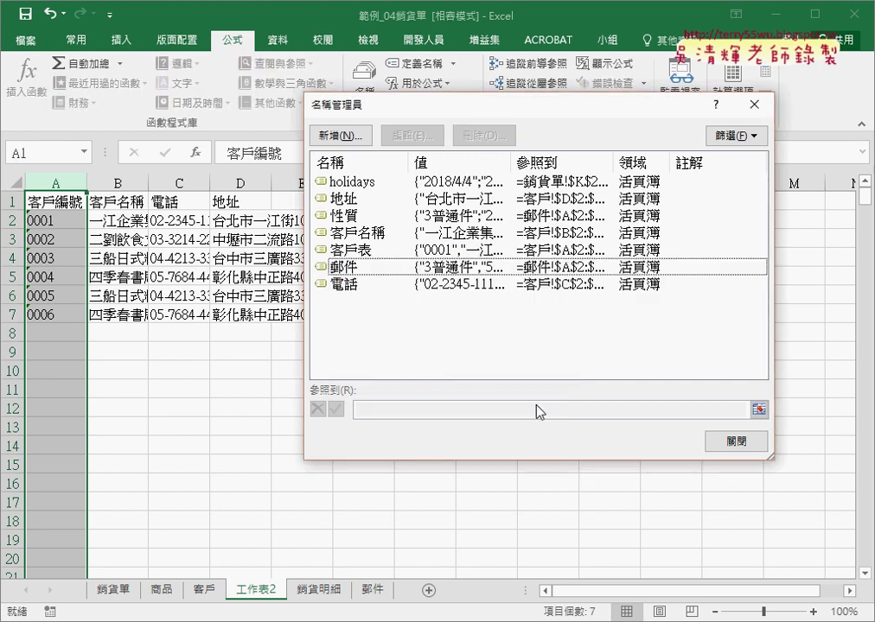
left_click(735, 442)
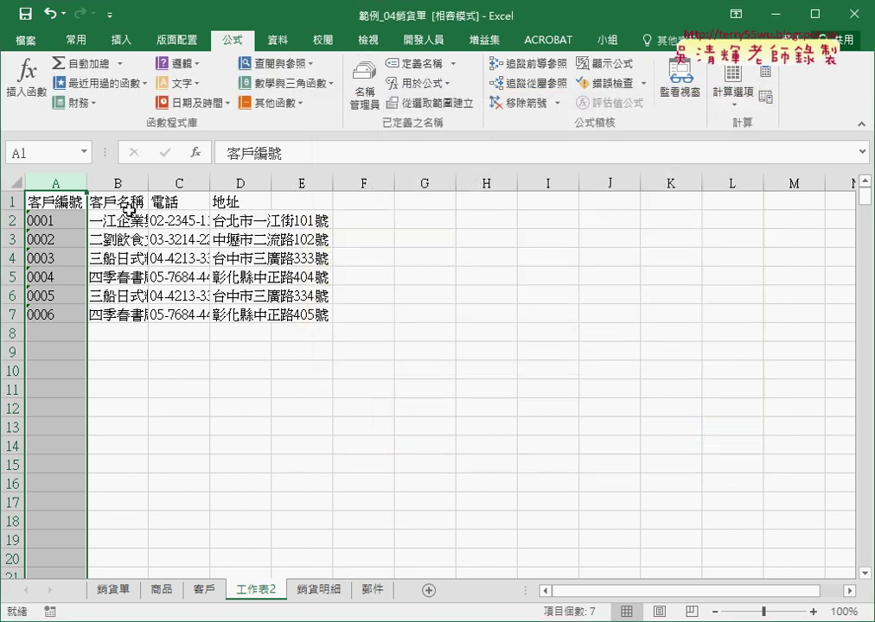
Name 工作表2's column A 客戶編號 from its header, then check B3's dropdown on 銷貨單.
left_click(413, 103)
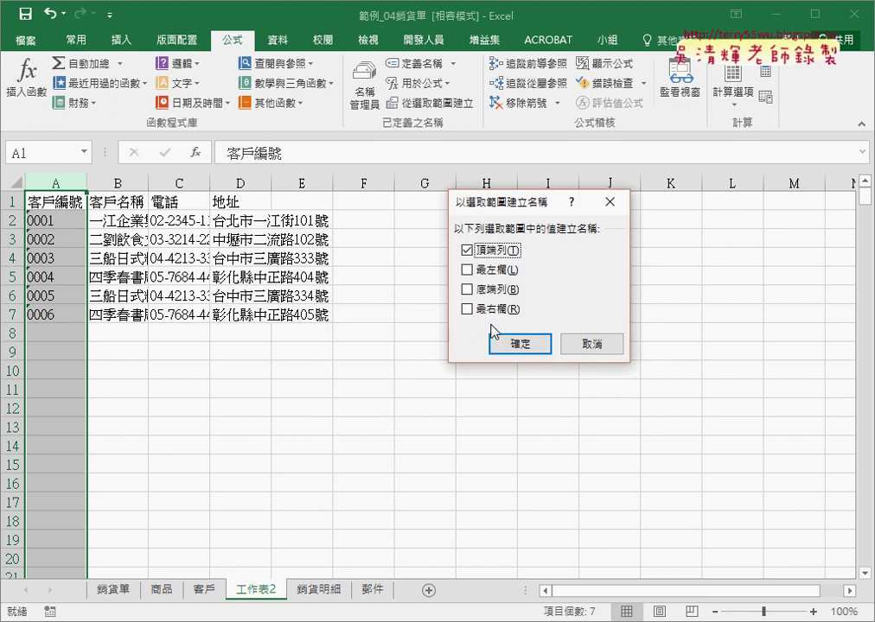
left_click(520, 345)
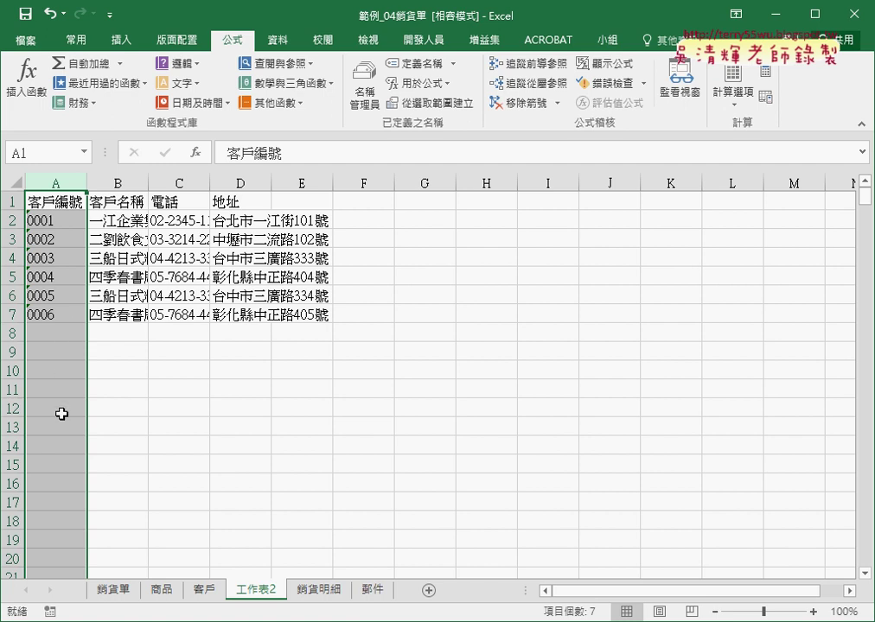
left_click(113, 591)
left_click(147, 246)
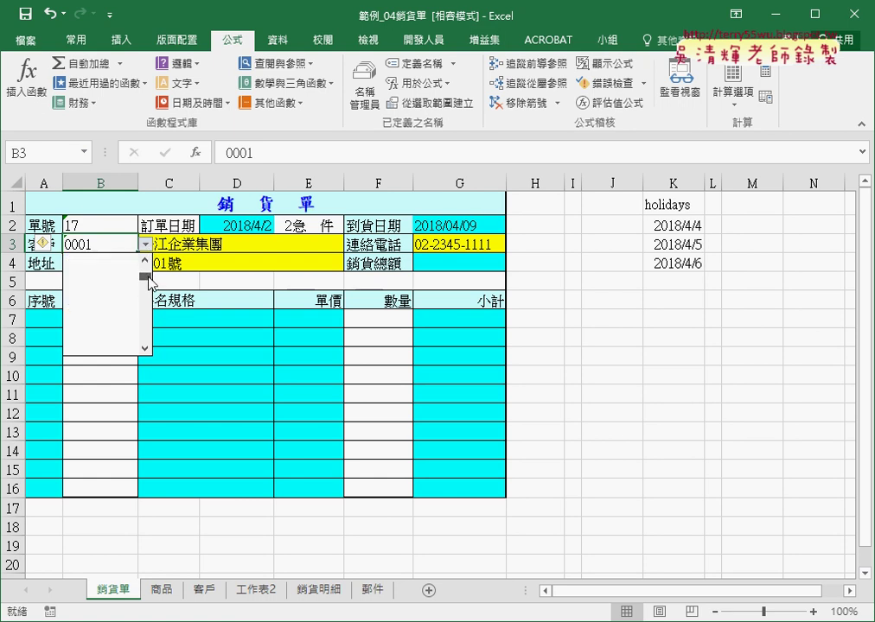
Open B3's data validation settings, showing its list rule sourced from =客戶編號.
key("Escape")
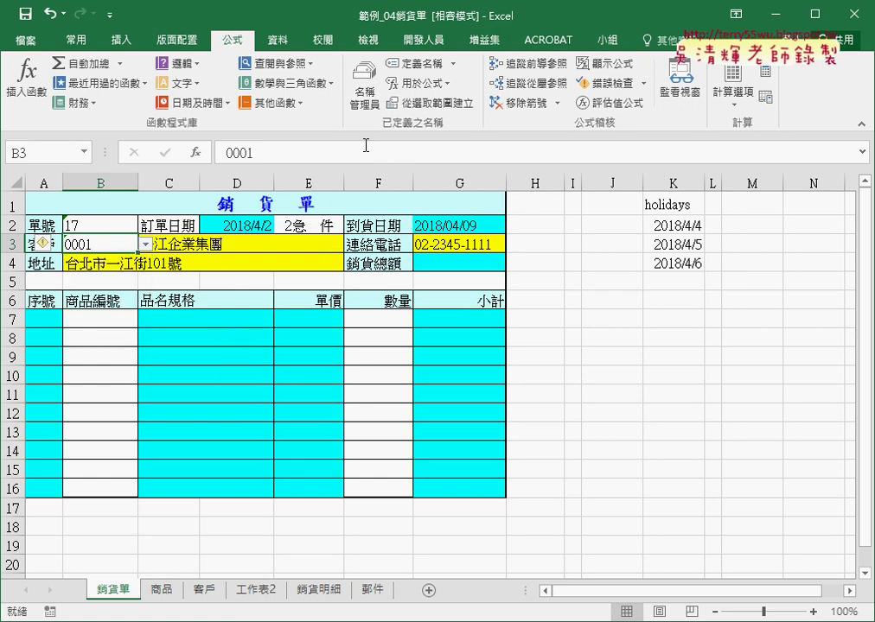
left_click(364, 95)
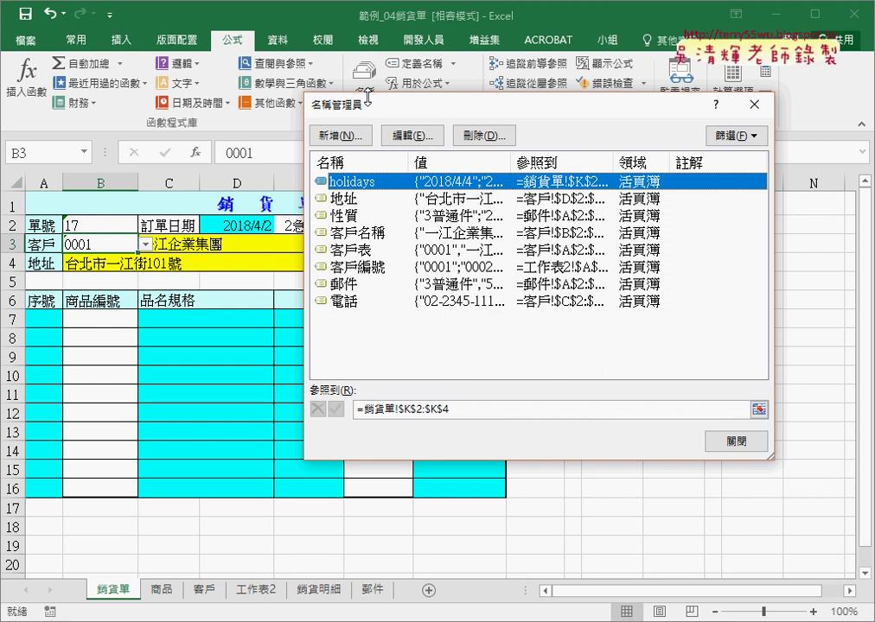
left_click(736, 442)
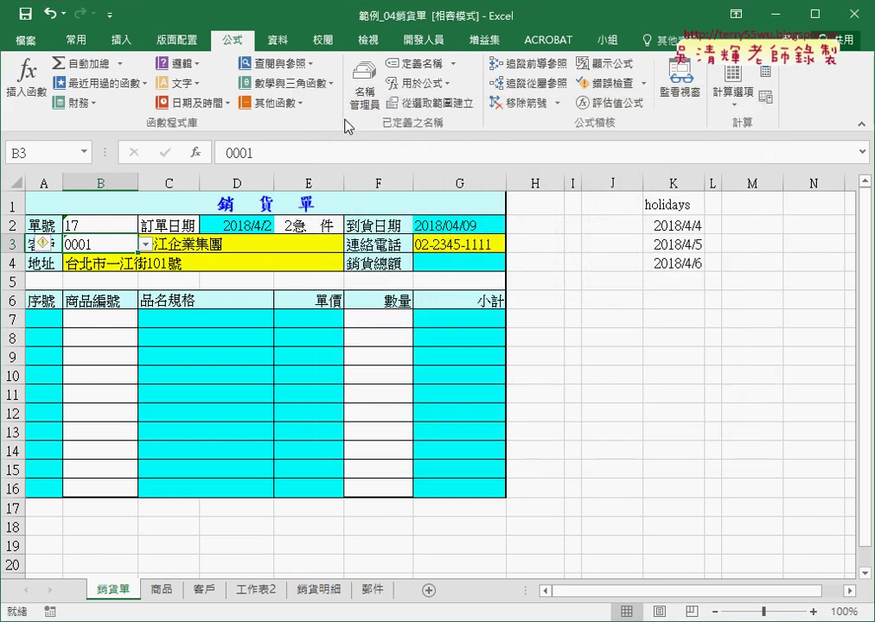
left_click(278, 40)
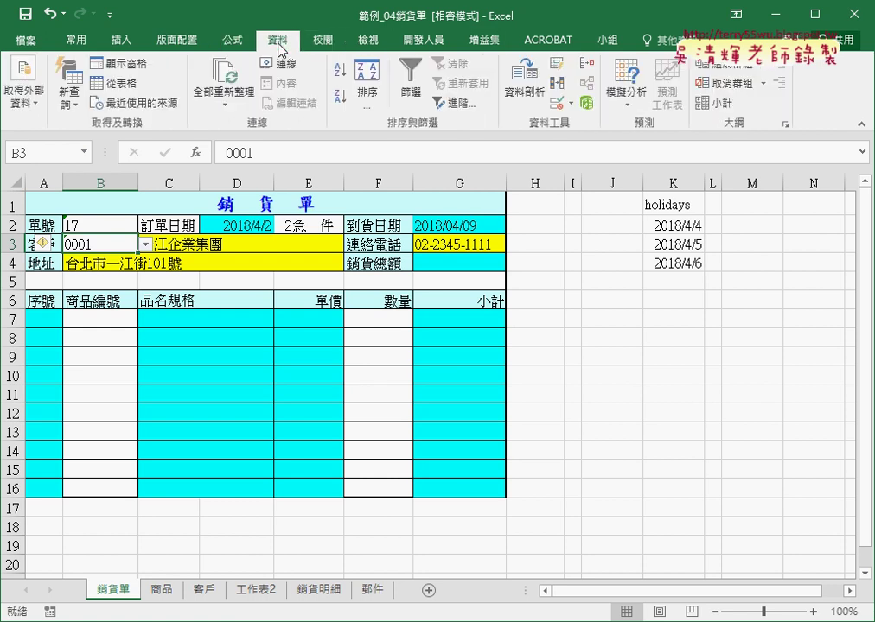
left_click(525, 82)
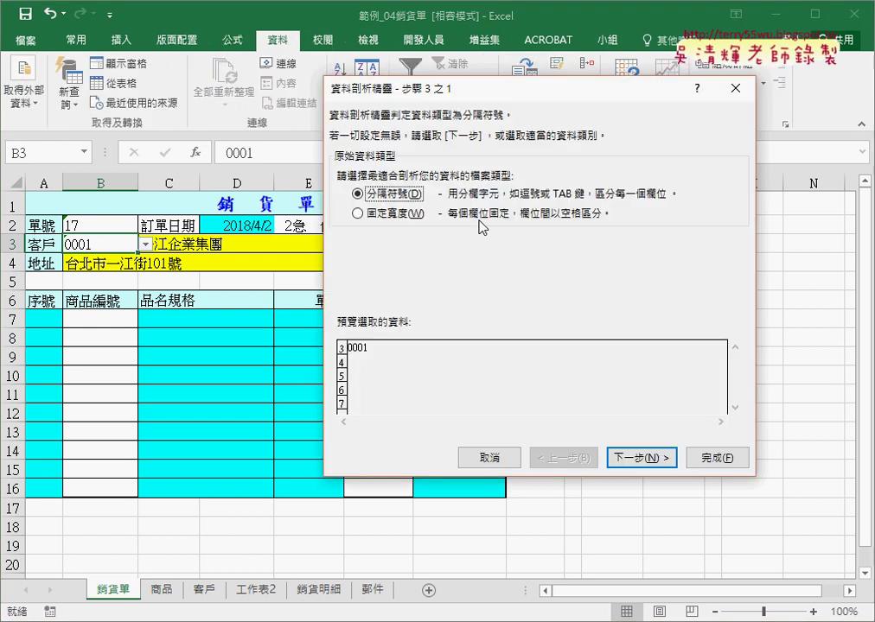
left_click(471, 459)
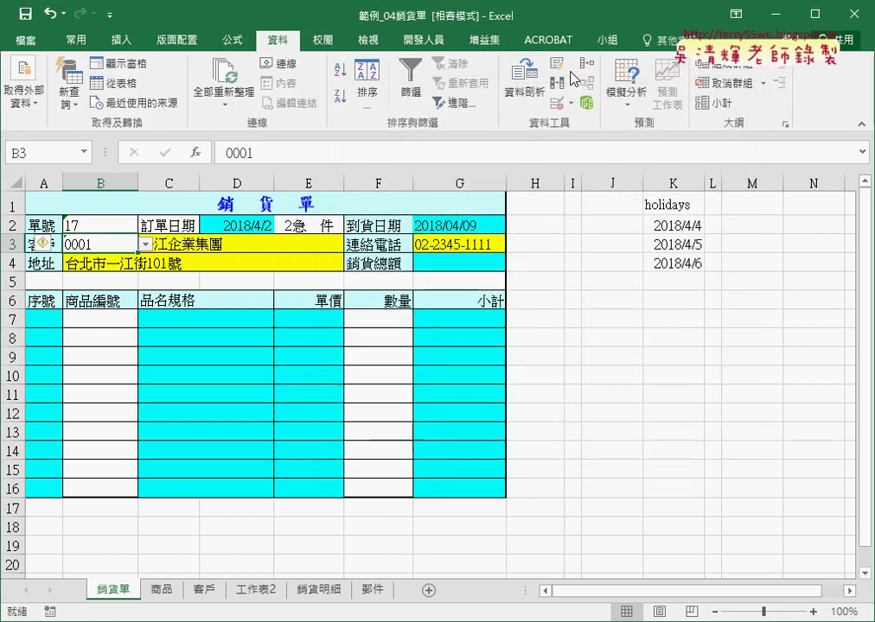
left_click(558, 104)
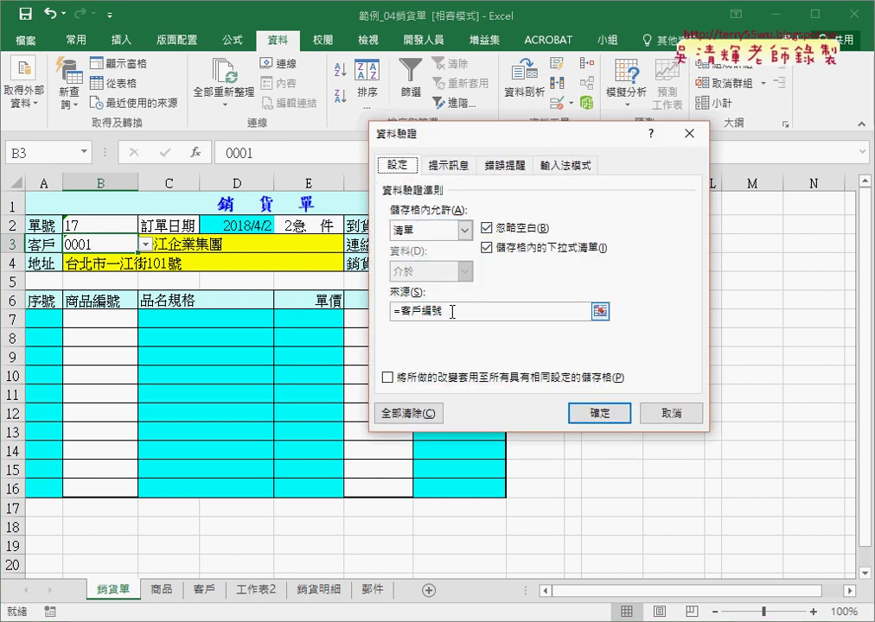
Reset B3's validation list source to =客戶編號 via F3 and test its dropdown.
left_click_drag(452, 311, 369, 318)
key("BackSpace")
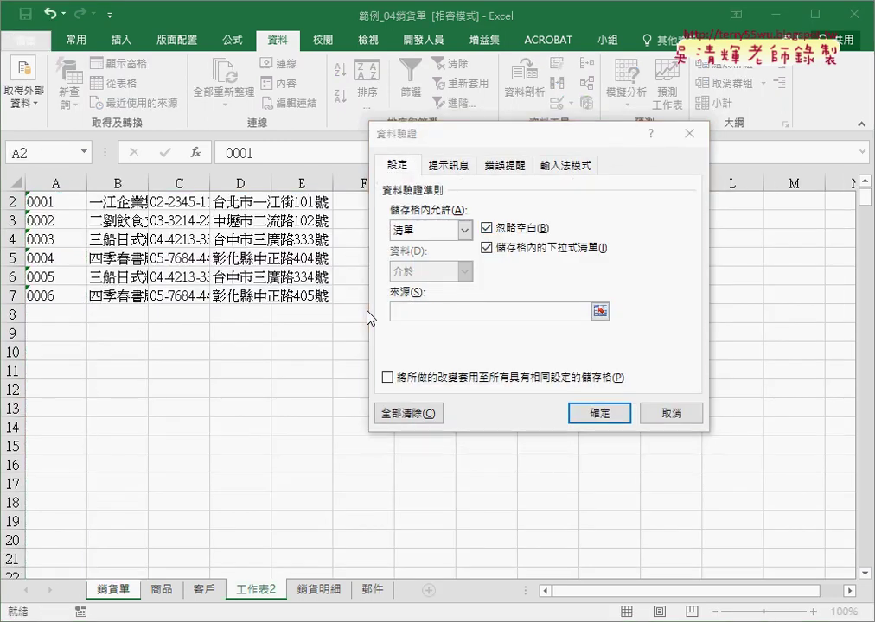
key("F3")
double_click(476, 303)
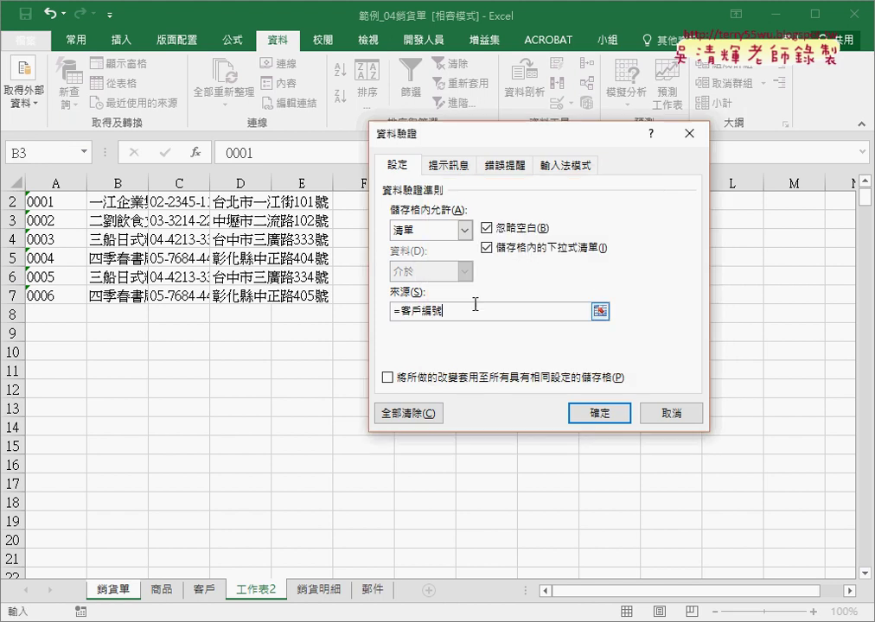
left_click(578, 412)
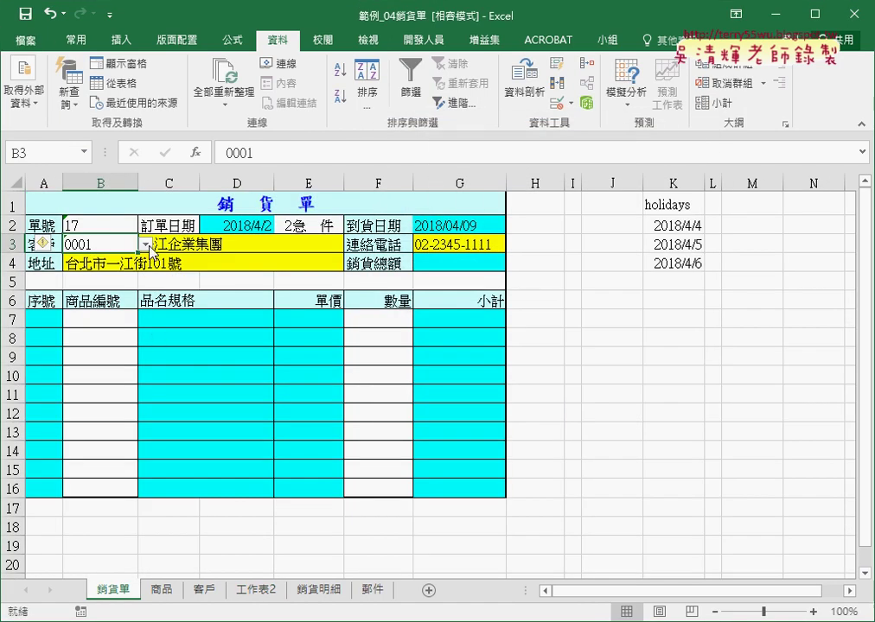
left_click(145, 246)
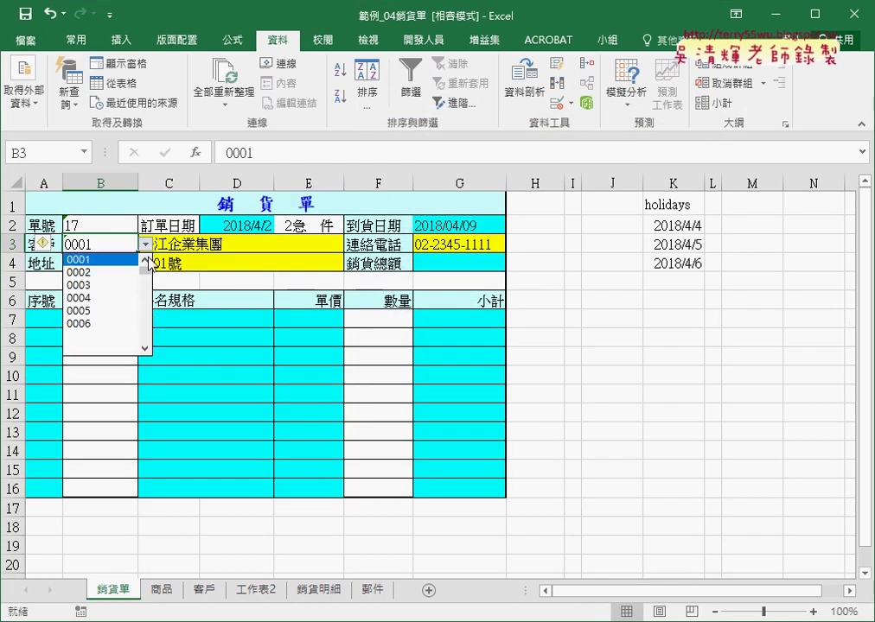
key("Escape")
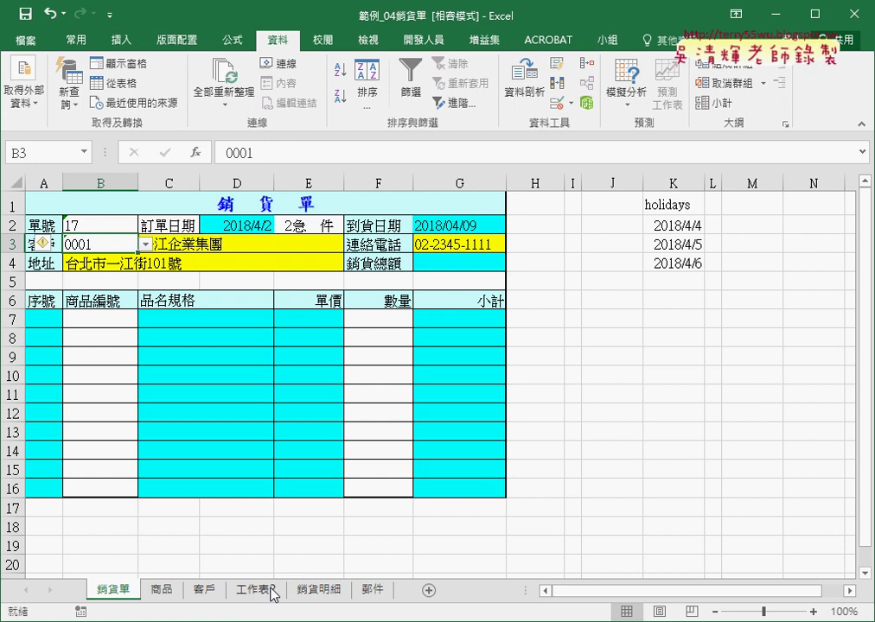
left_click(258, 426)
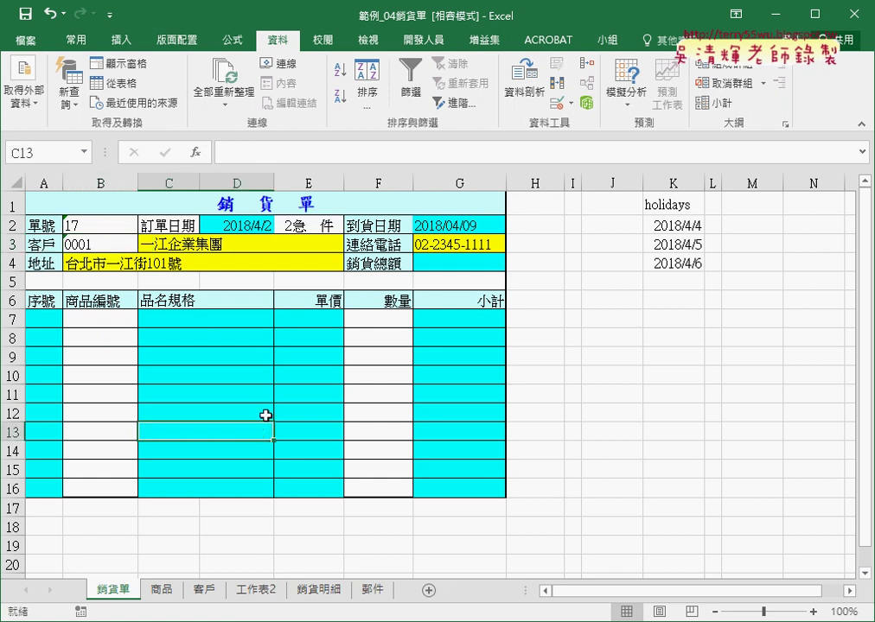
On 工作表2, inspect cells A7 to A10 and select the customer-number column A.
left_click(256, 590)
scroll(76, 323, "up", 1)
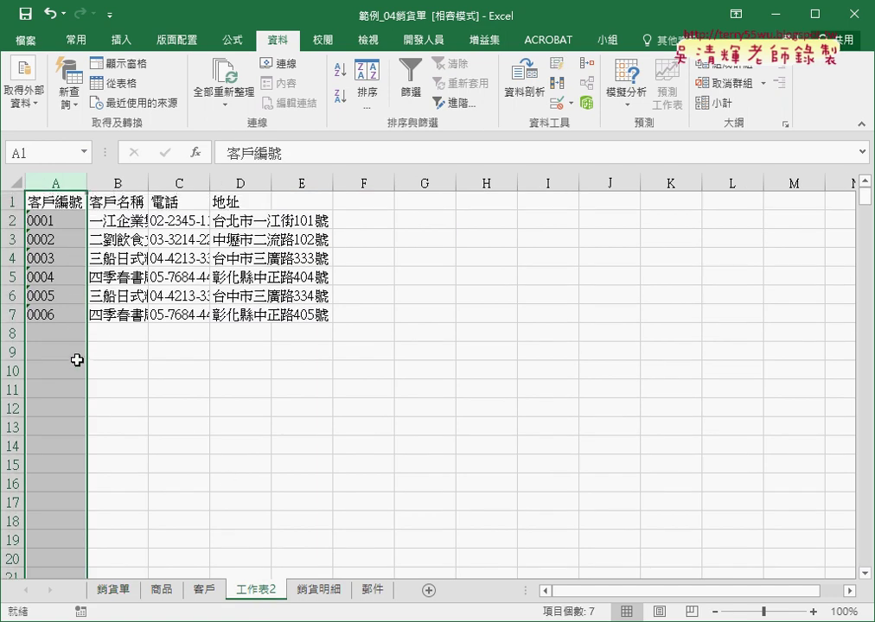
left_click(65, 313)
left_click(62, 338)
left_click(63, 354)
left_click(62, 371)
left_click(62, 336)
left_click(62, 181)
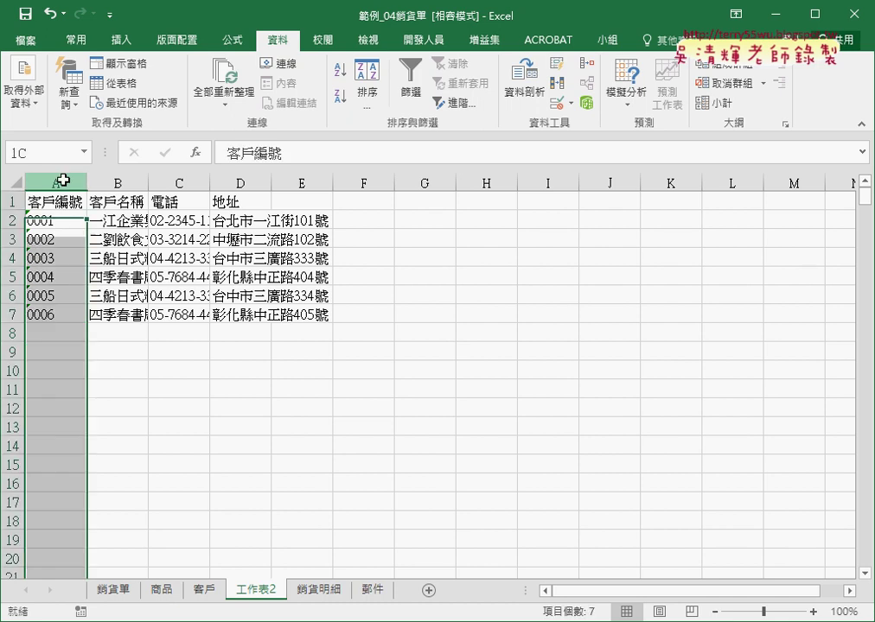
Confirm in Name Manager that 客戶編號 refers to =工作表2!$A$2:$A$65536.
left_click(237, 45)
left_click(364, 87)
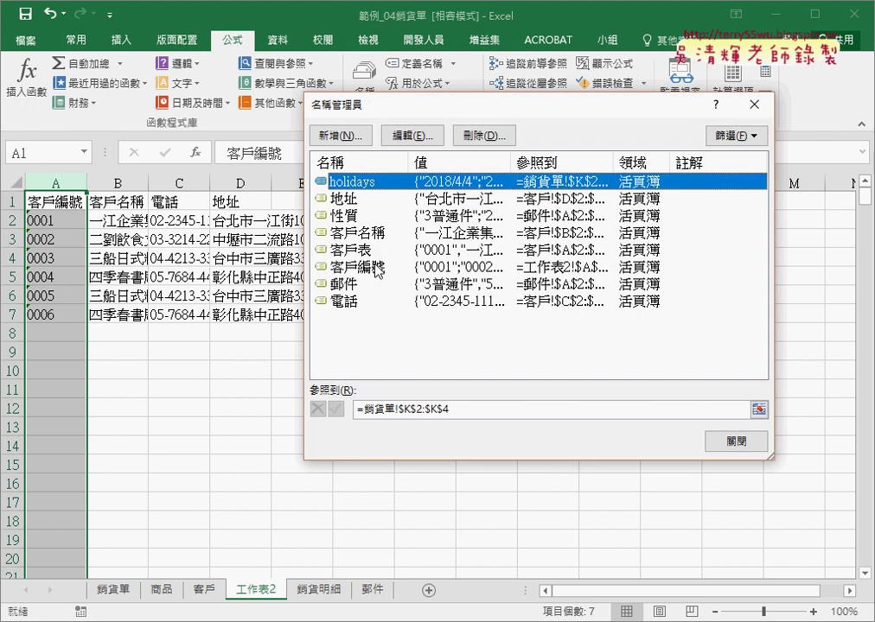
left_click(378, 269)
left_click(508, 409)
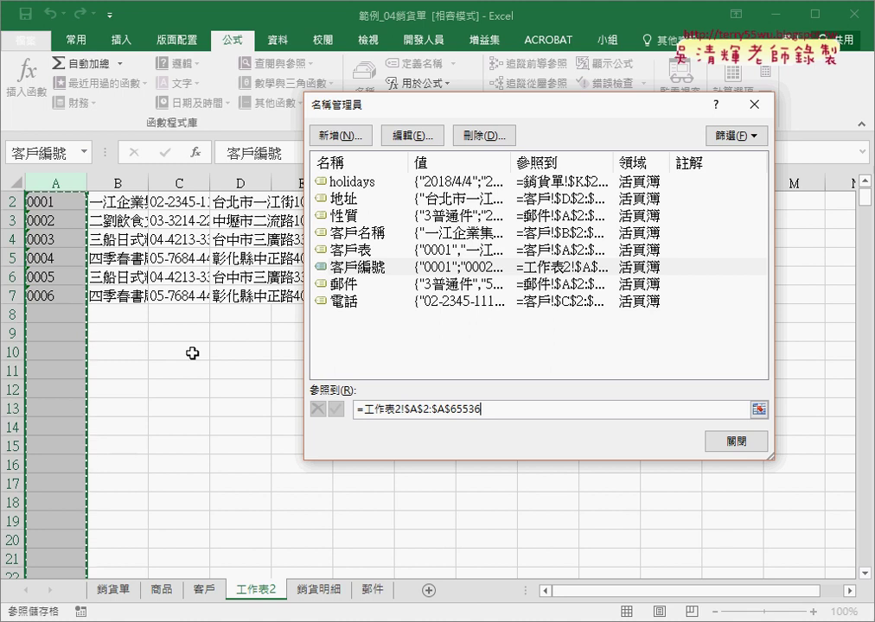
left_click(736, 442)
scroll(341, 428, "up", 1)
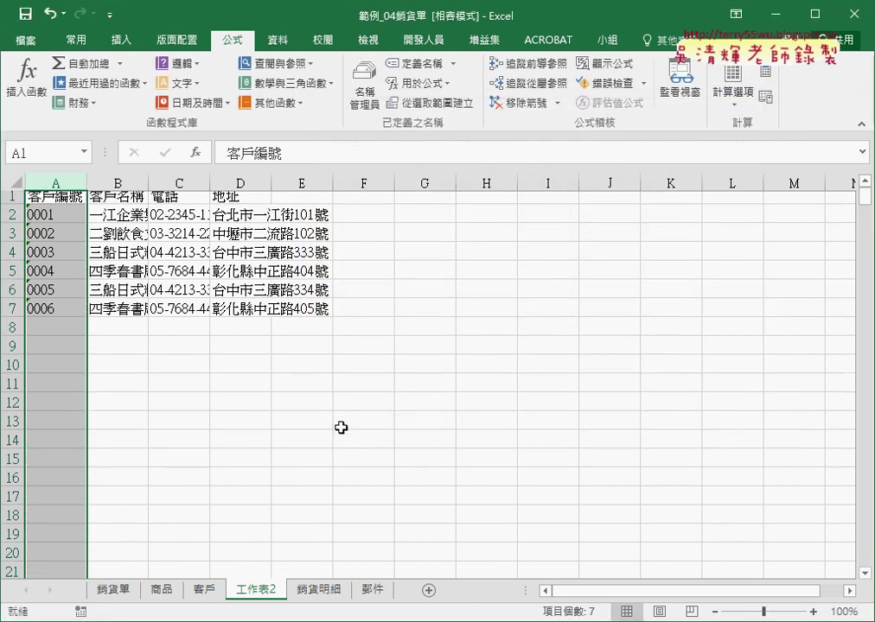
left_click(60, 217)
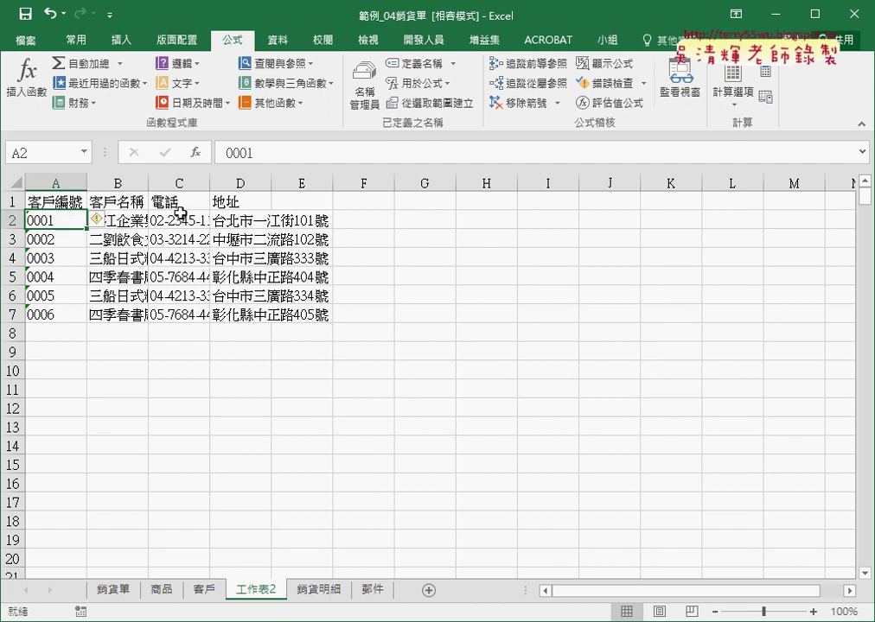
left_click(253, 221, "shift")
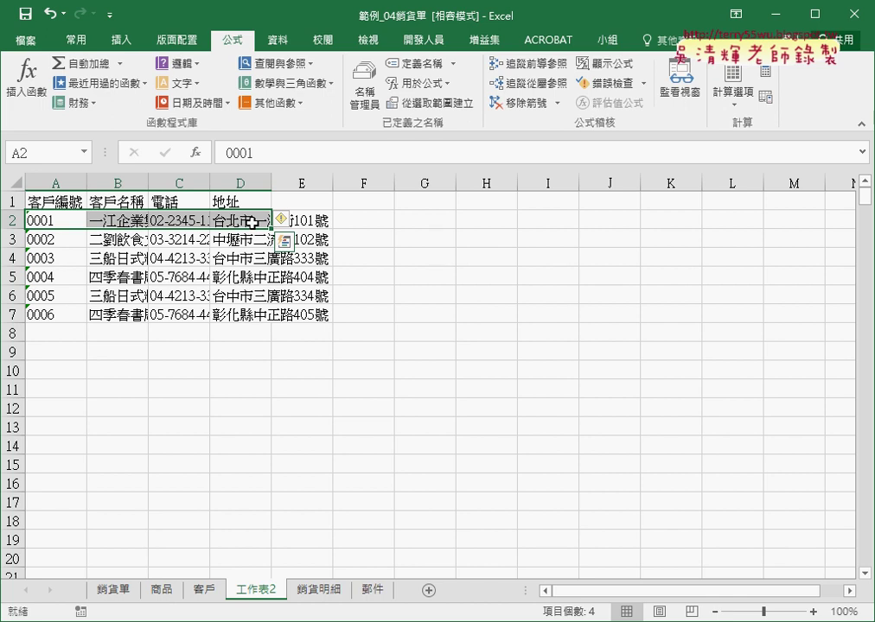
key("ctrl+shift+Down")
key("ctrl+shift+Down")
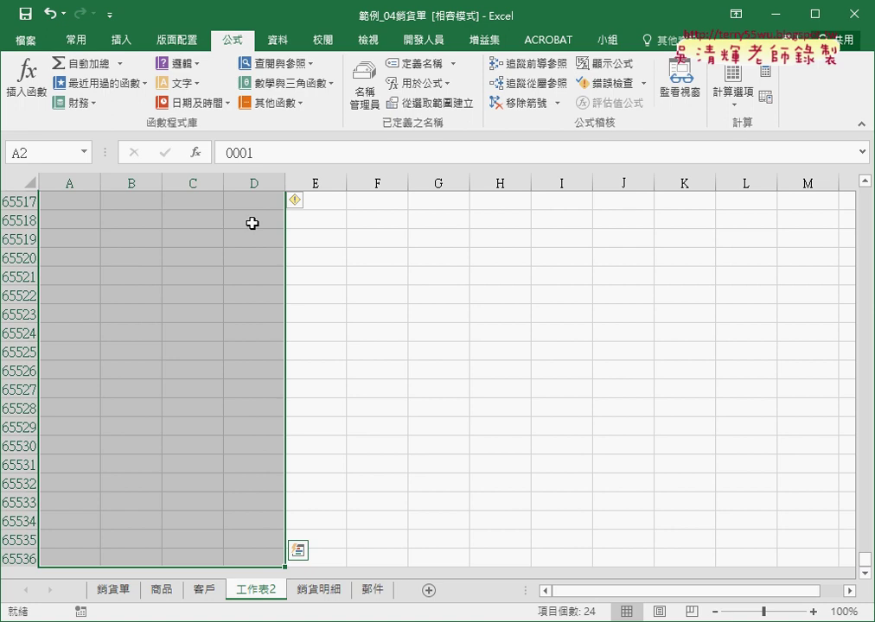
left_click(378, 109)
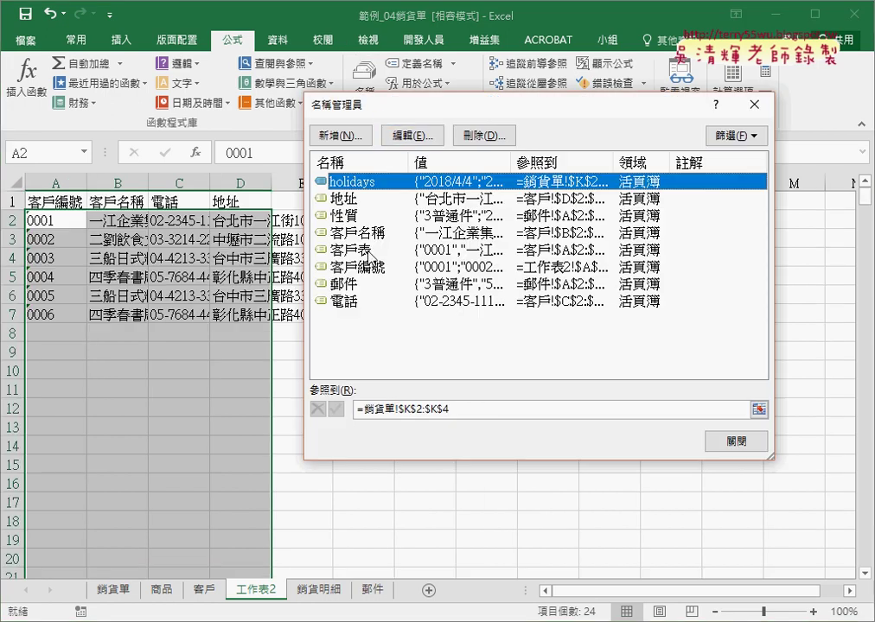
left_click(743, 442)
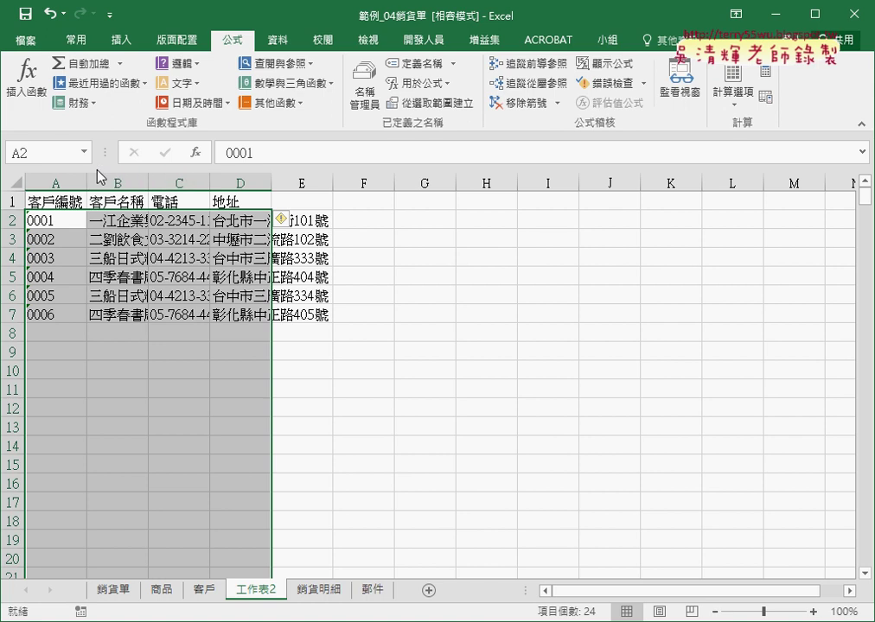
Cancel and undo the stray character typed into A2, restoring 0001.
left_click(51, 148)
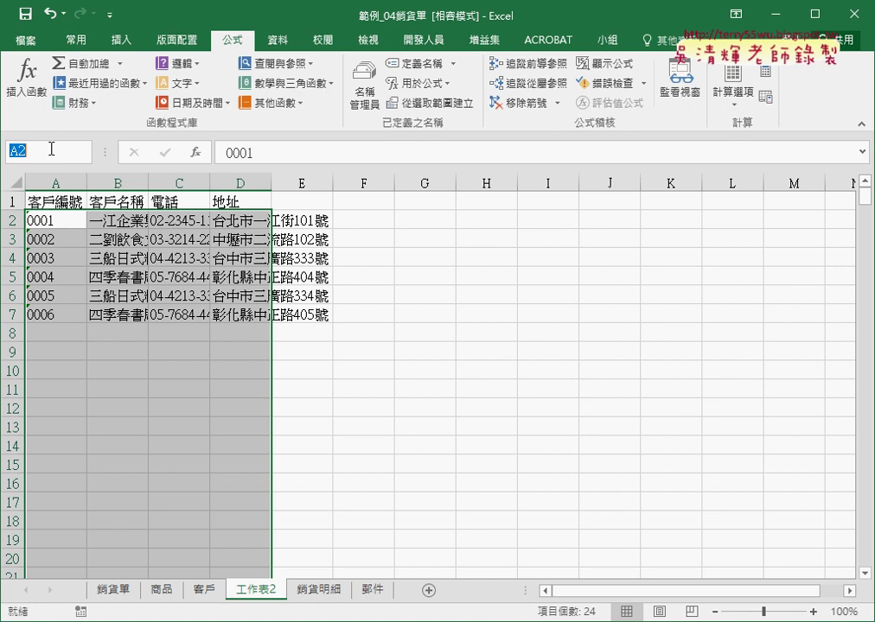
type("k")
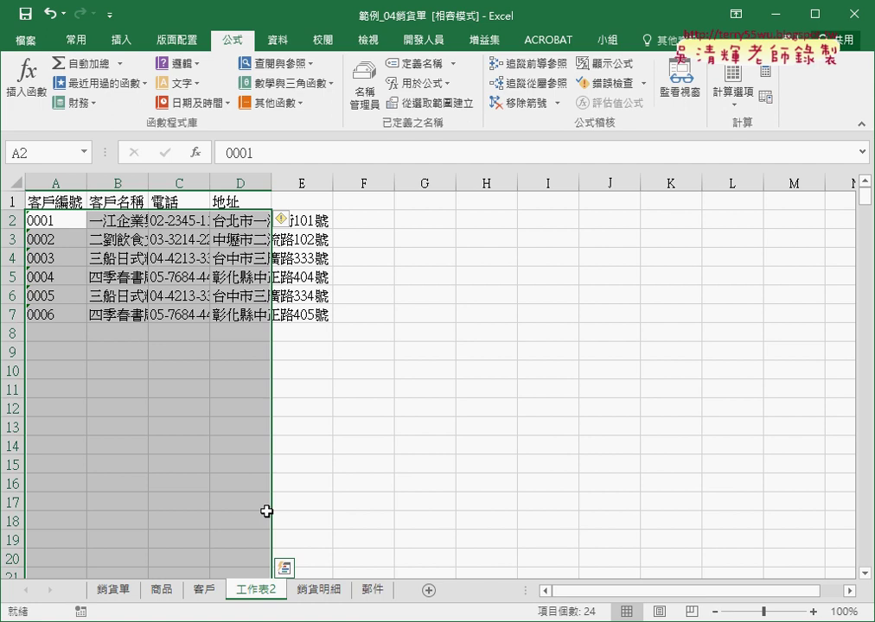
type("ㄎㄜ4")
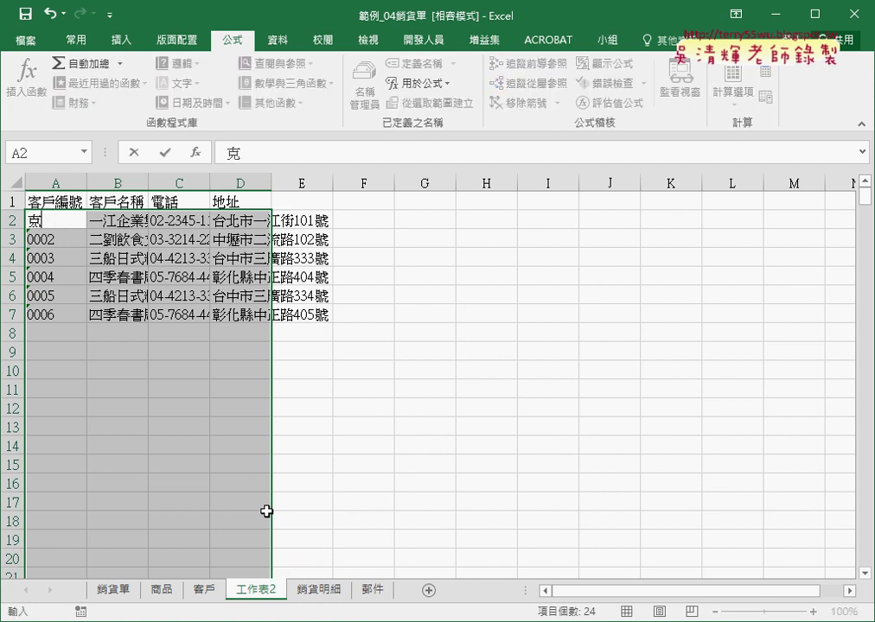
key("Escape")
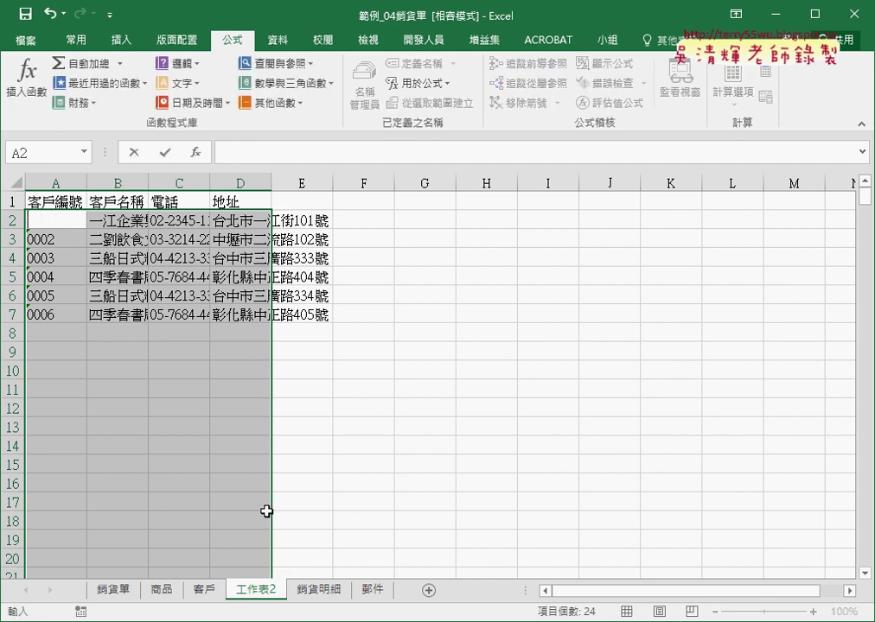
left_click(238, 467)
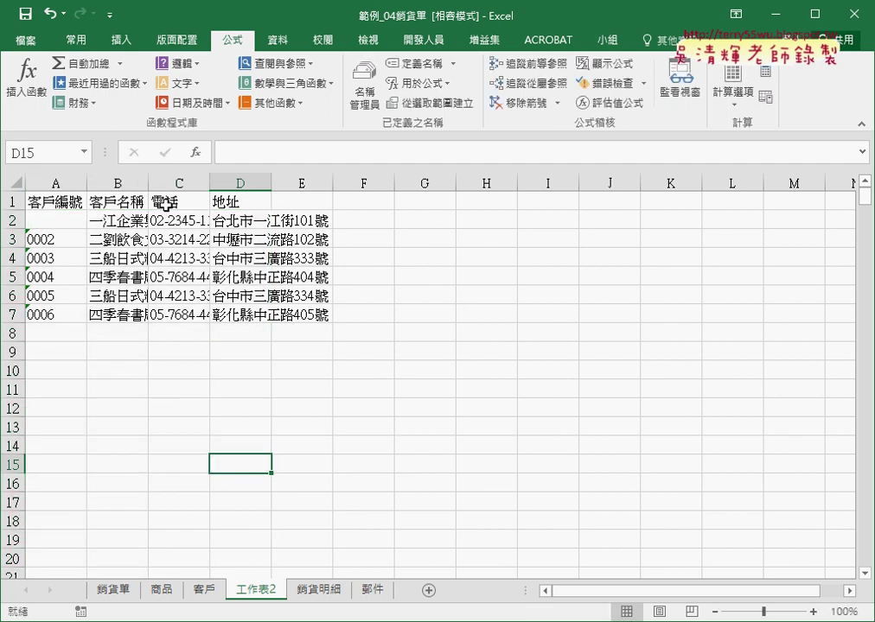
key("ctrl+z")
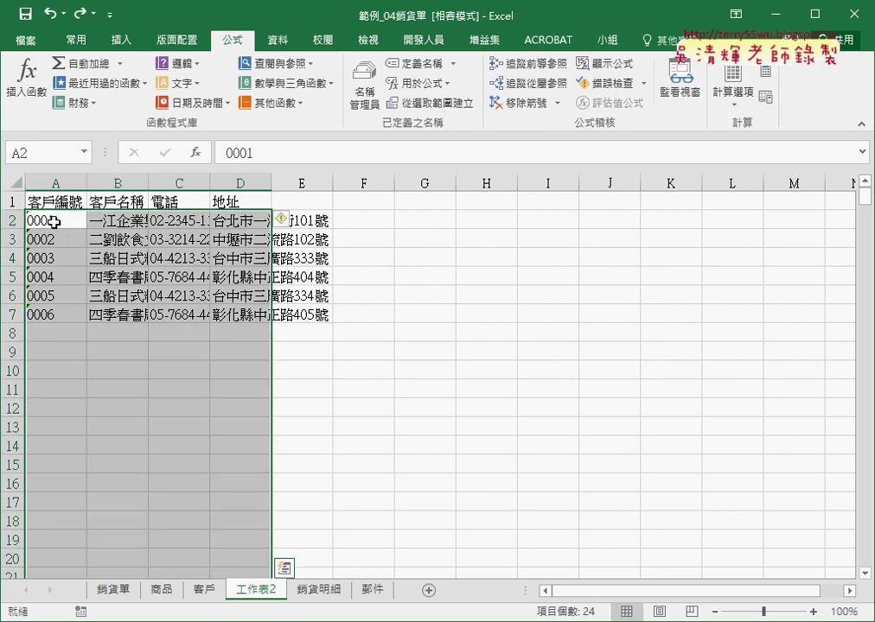
Enter 客戶表 in the Name Box to jump to that named range.
left_click(39, 153)
type("ㄎ4ㄨ4")
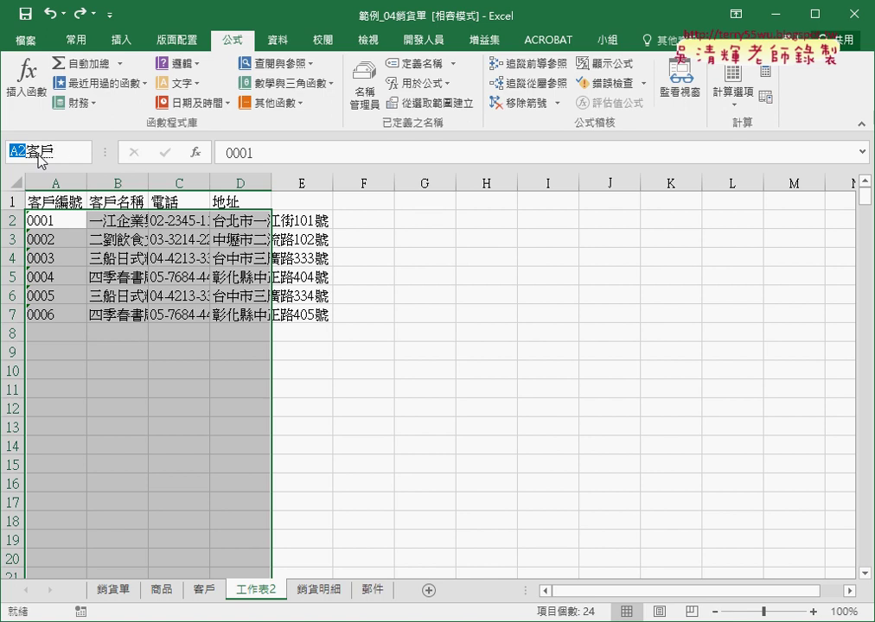
type("ㄅㄧㄠ3")
key("Return")
key("Return")
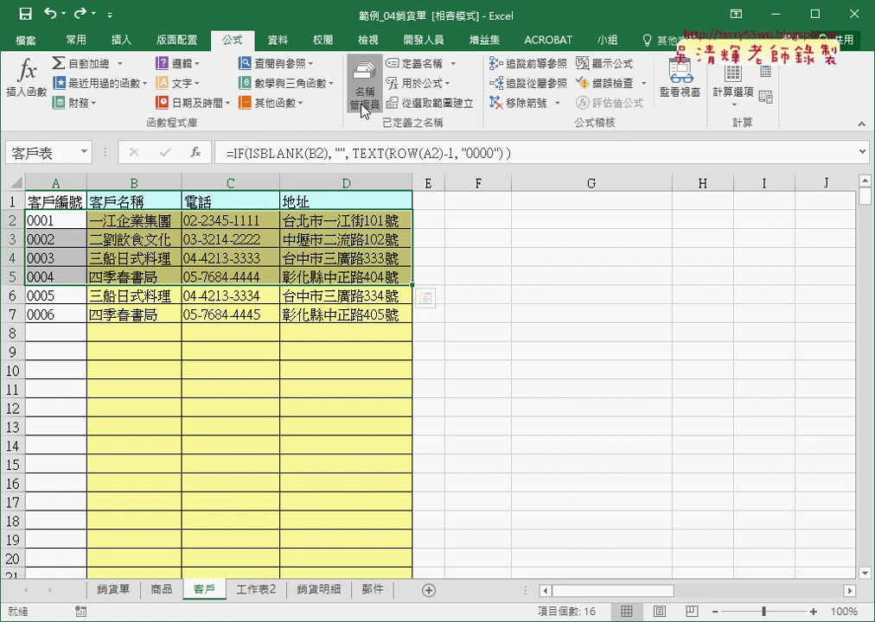
Inspect what the 客戶表 name refers to in Name Manager.
left_click(364, 87)
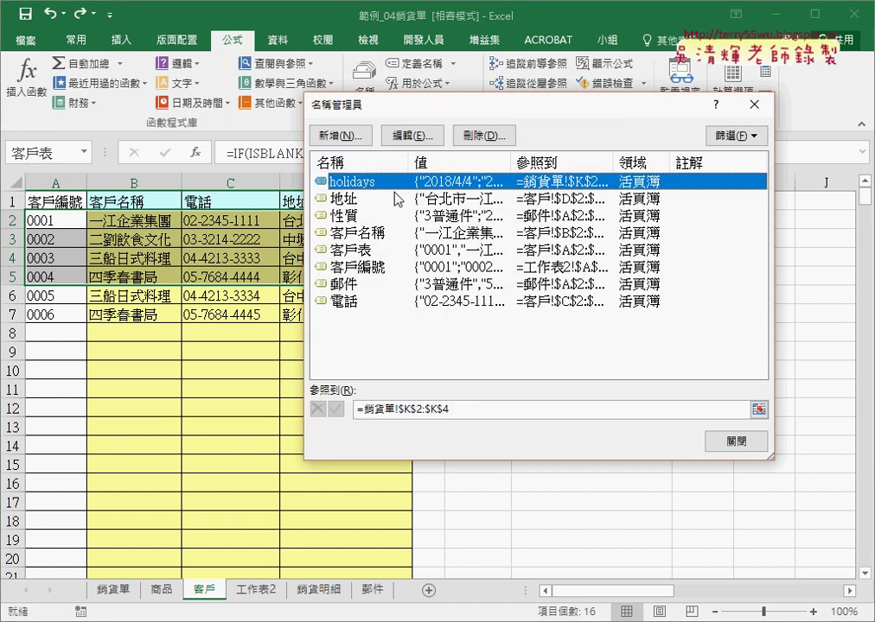
left_click(368, 249)
left_click(754, 103)
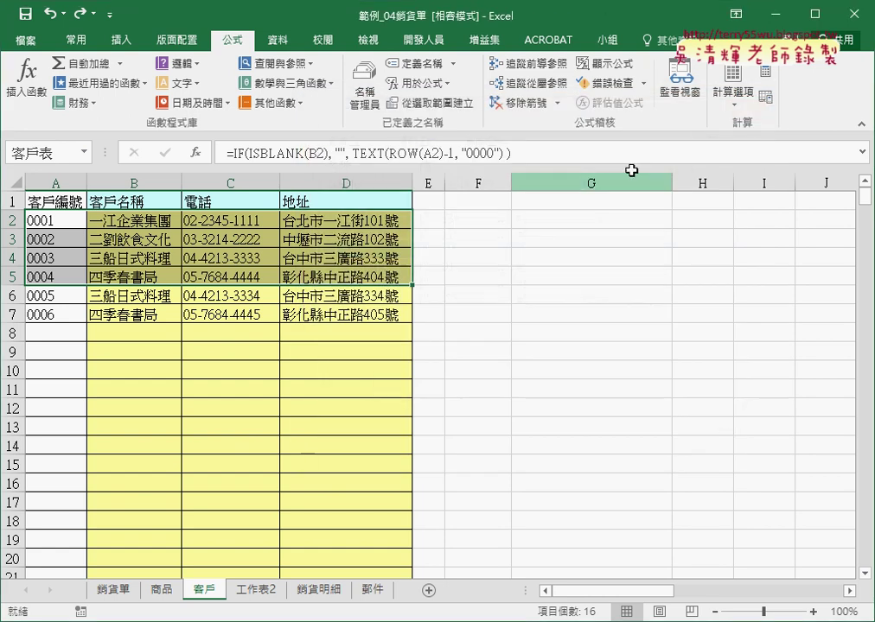
Select cell B7 on 銷貨單, then go to the 商品 product sheet.
left_click(119, 593)
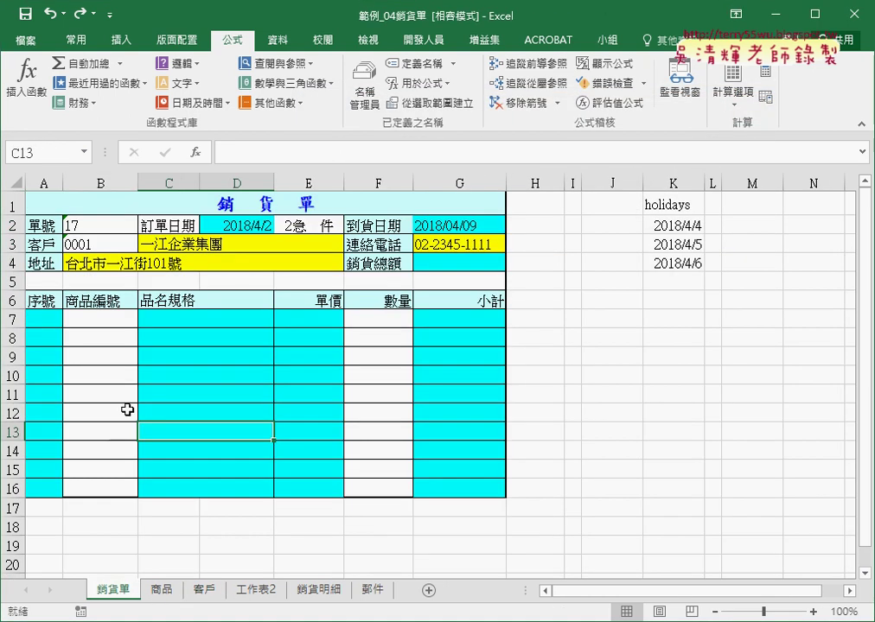
left_click(117, 322)
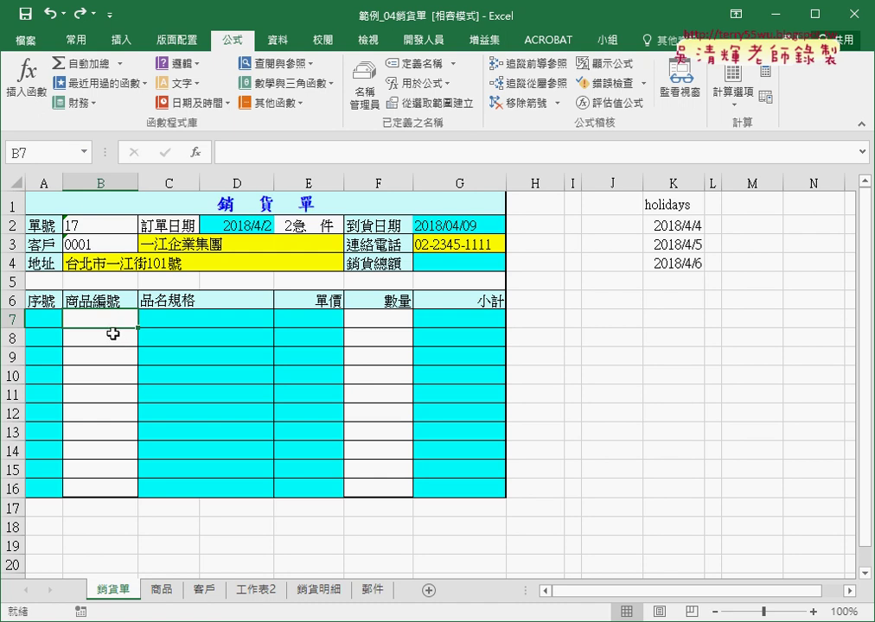
left_click(161, 591)
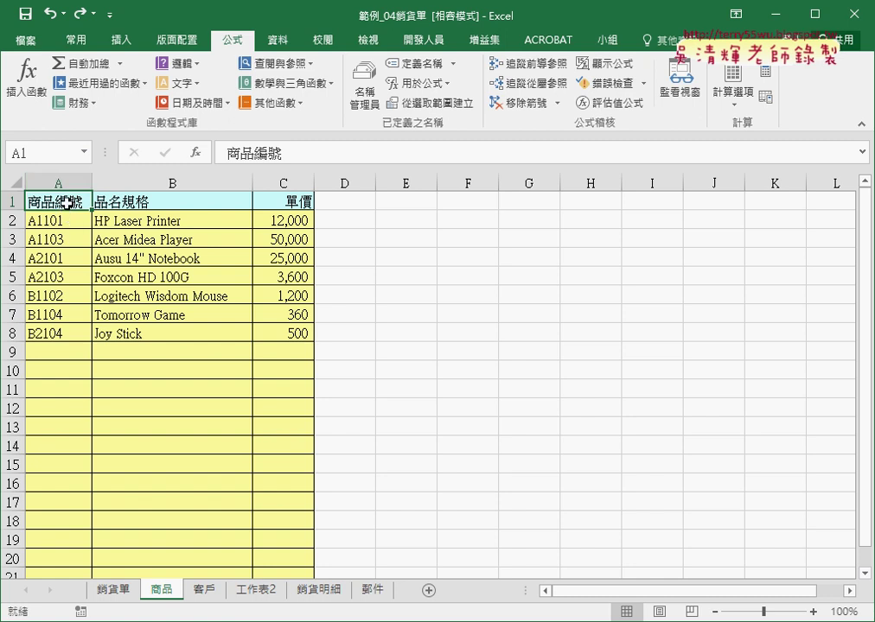
Name the product codes A1:A8 as 商品編號 using Create from Selection with the top row.
left_click_drag(62, 201, 63, 333)
left_click(59, 352)
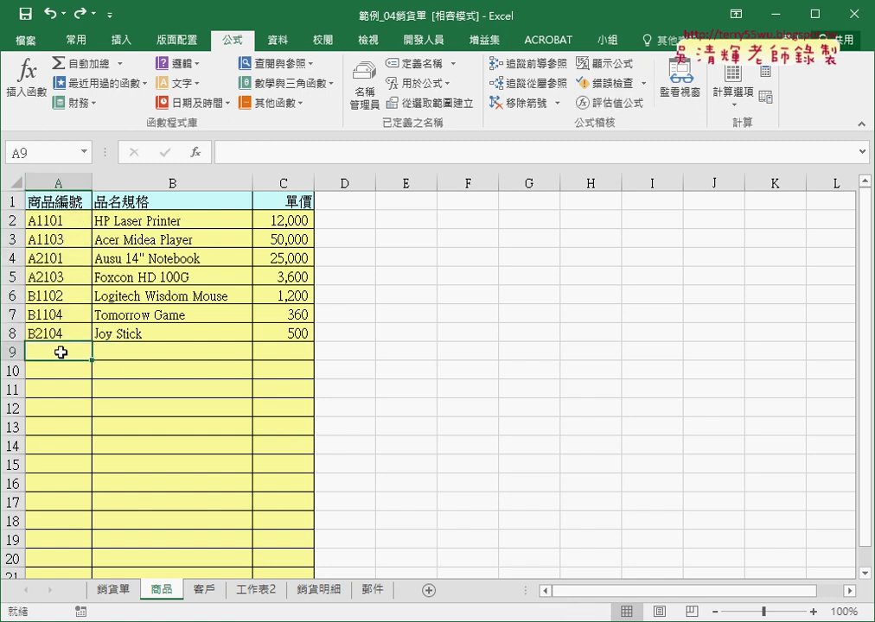
left_click_drag(62, 204, 60, 333)
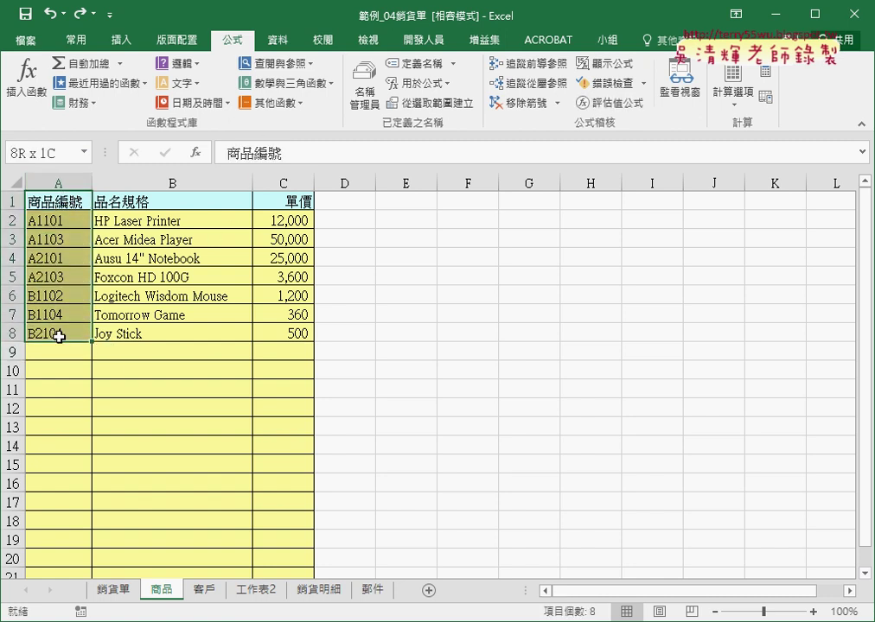
left_click(419, 113)
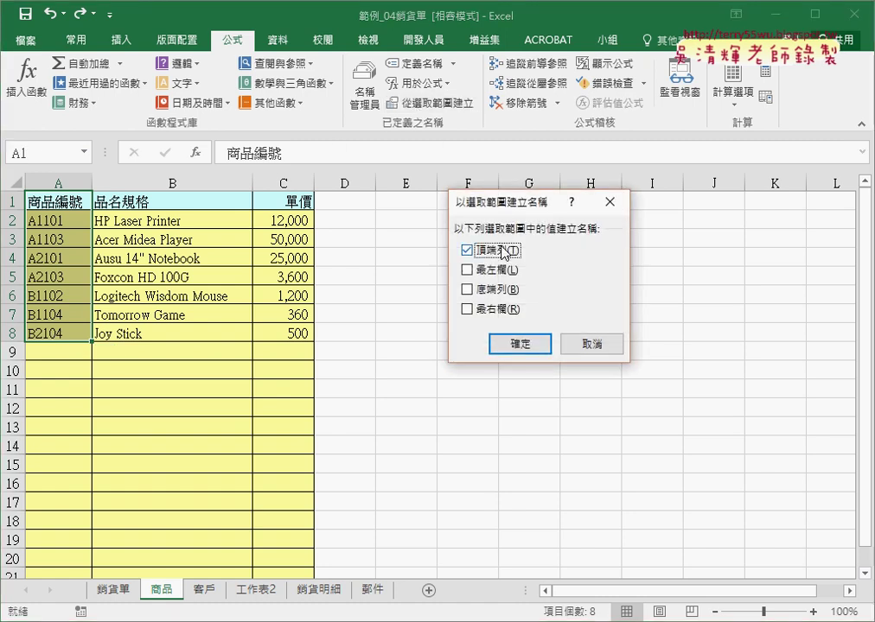
left_click(522, 344)
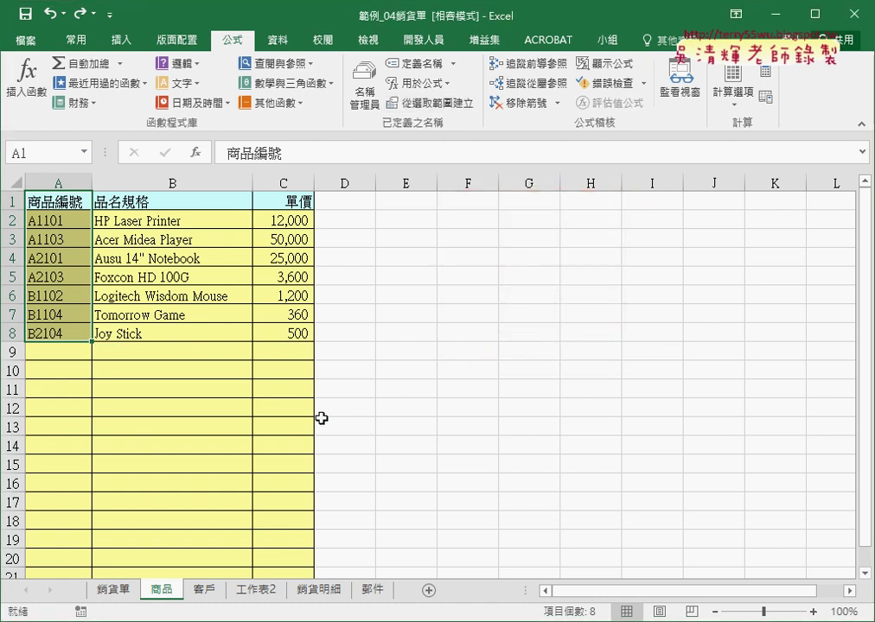
Name the product table A2:C8 商品表 in the Name Box, then select B7:B16 on 銷貨單.
mouse_move(25, 218)
left_mouse_down()
mouse_move(92, 234)
mouse_move(279, 336)
left_mouse_up()
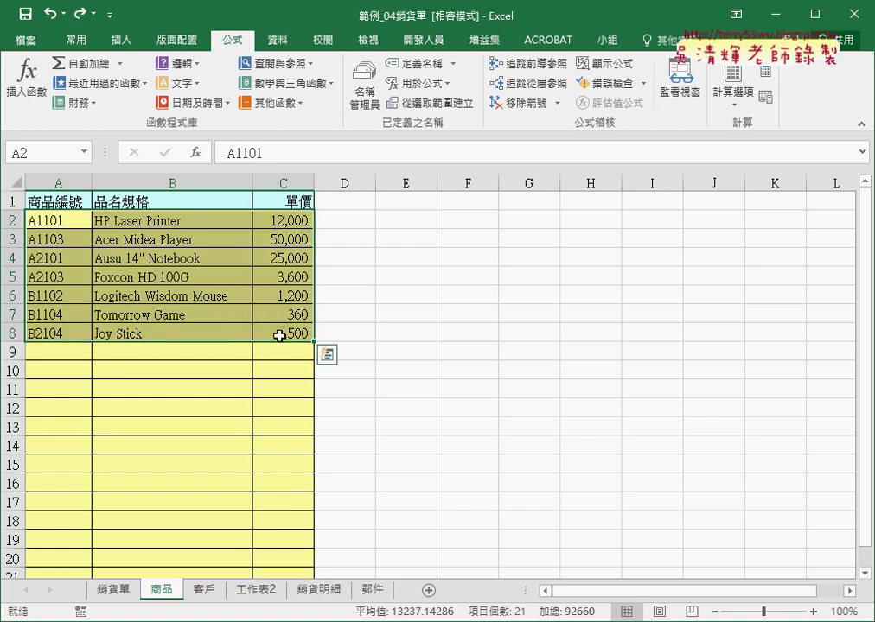
double_click(164, 590)
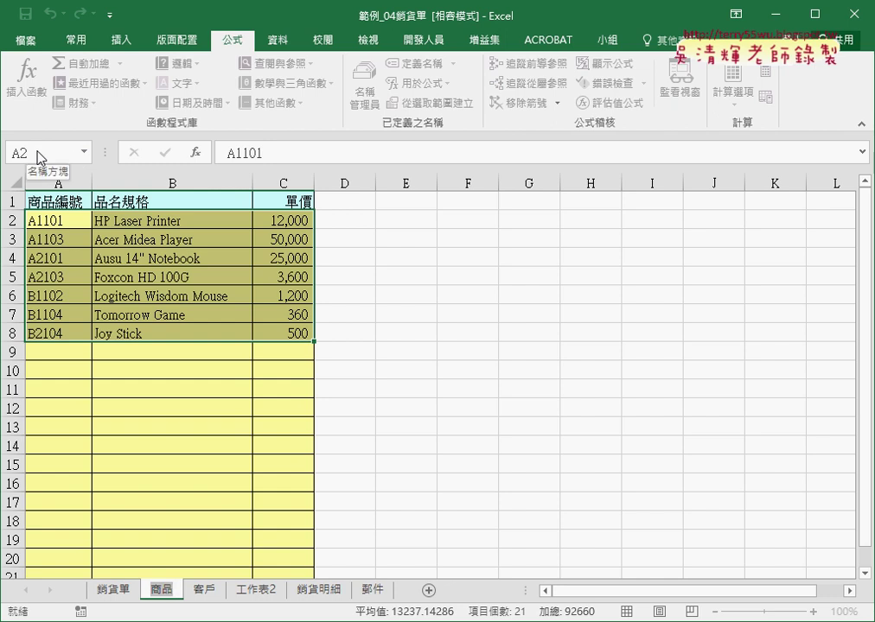
left_click(172, 477)
left_click_drag(56, 220, 268, 333)
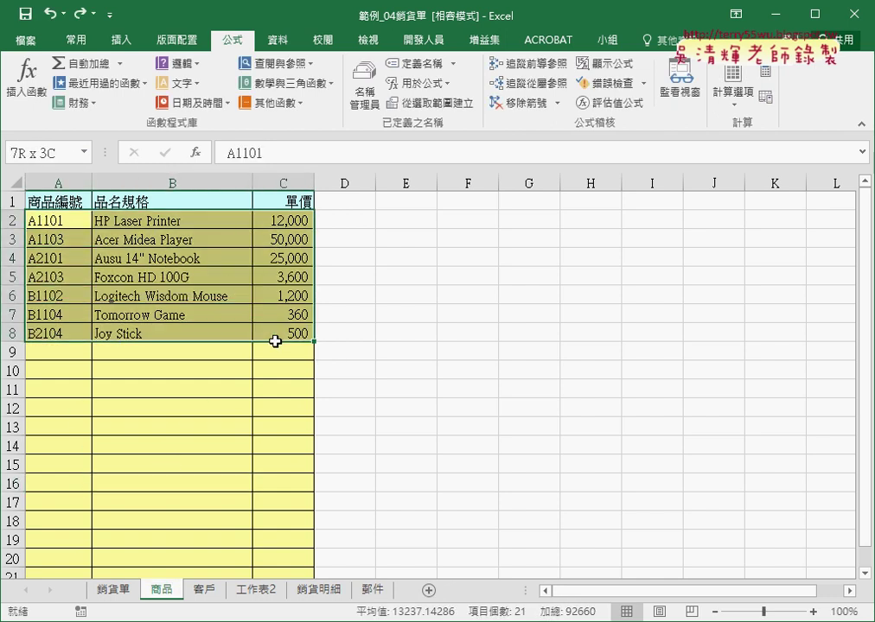
left_click(41, 153)
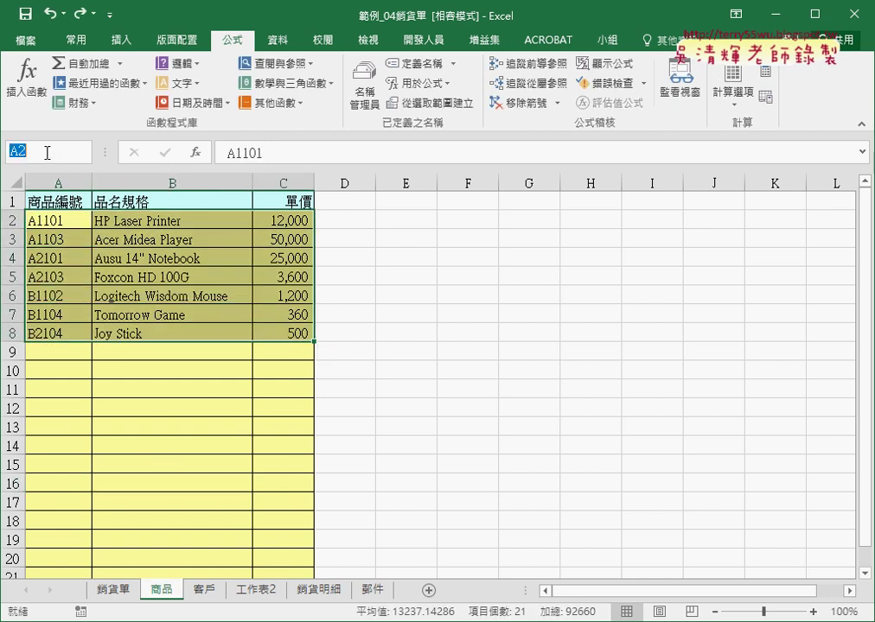
type("商品")
type("ㄅ")
type("表")
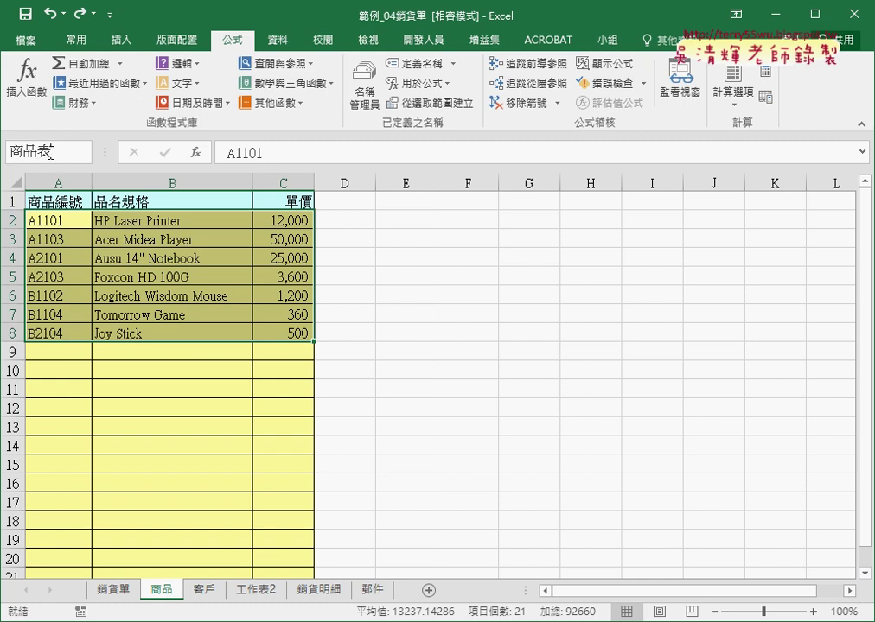
key("Return")
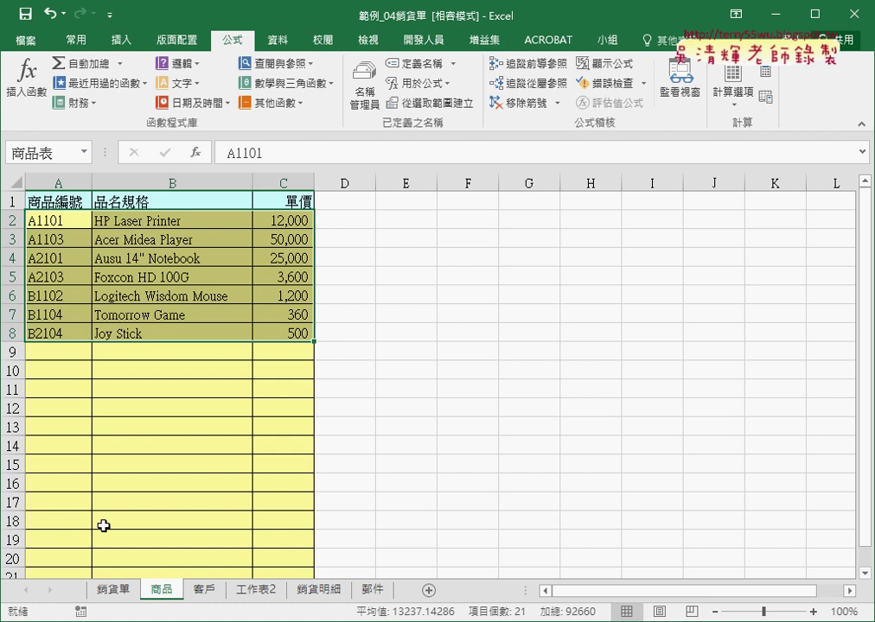
left_click(118, 591)
left_click_drag(118, 316, 118, 488)
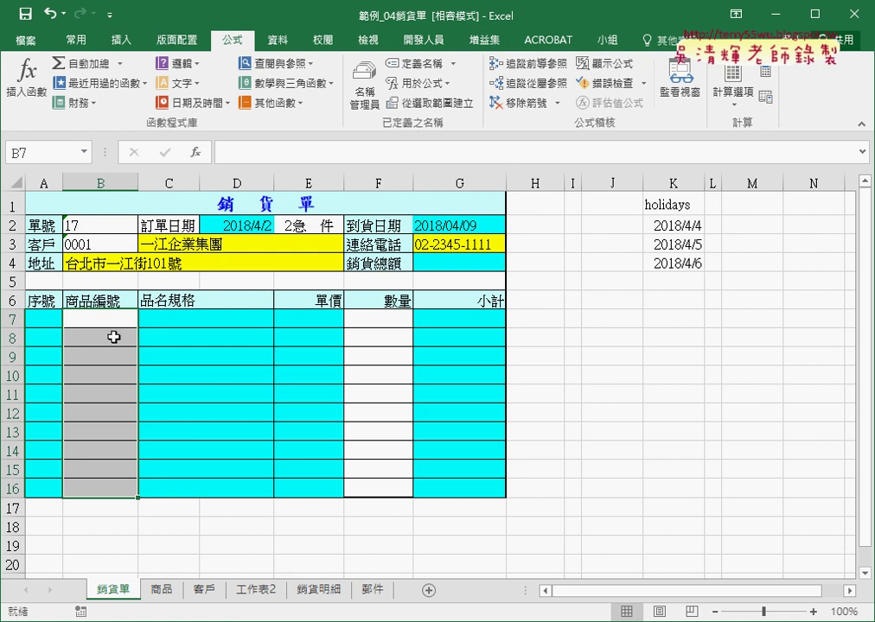
Give B7:B16 a List validation sourced from =商品編號, then choose A1101 in B7.
left_click(278, 40)
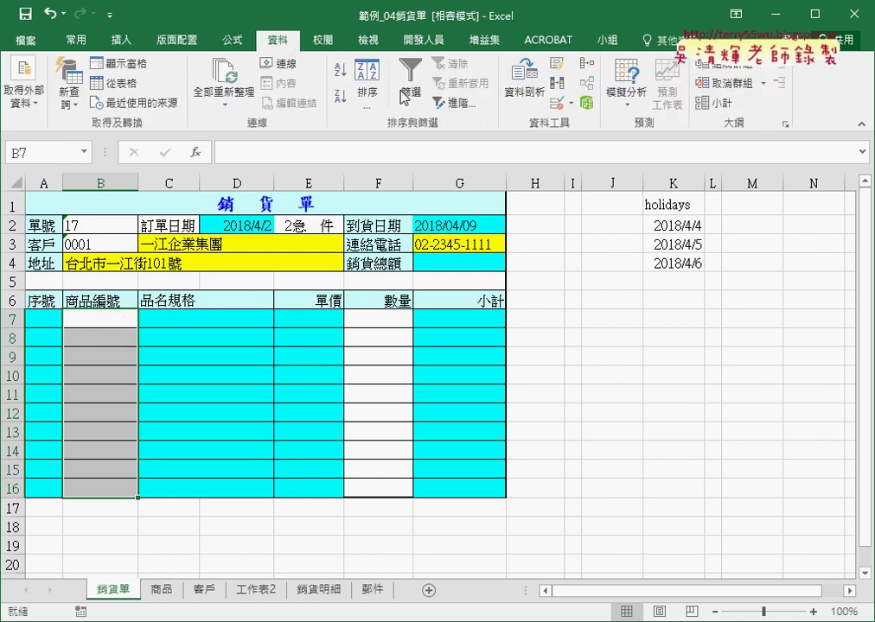
left_click(556, 105)
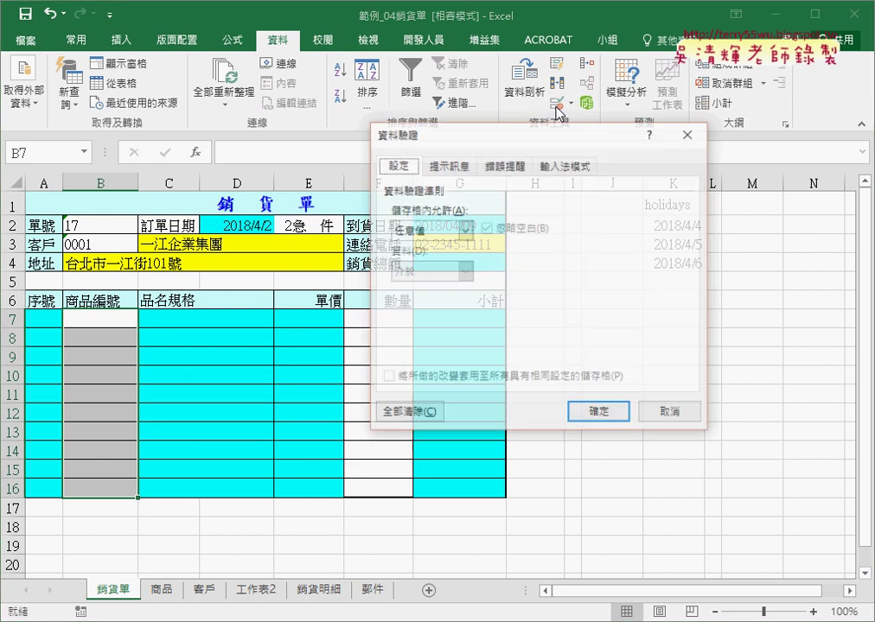
left_click(465, 229)
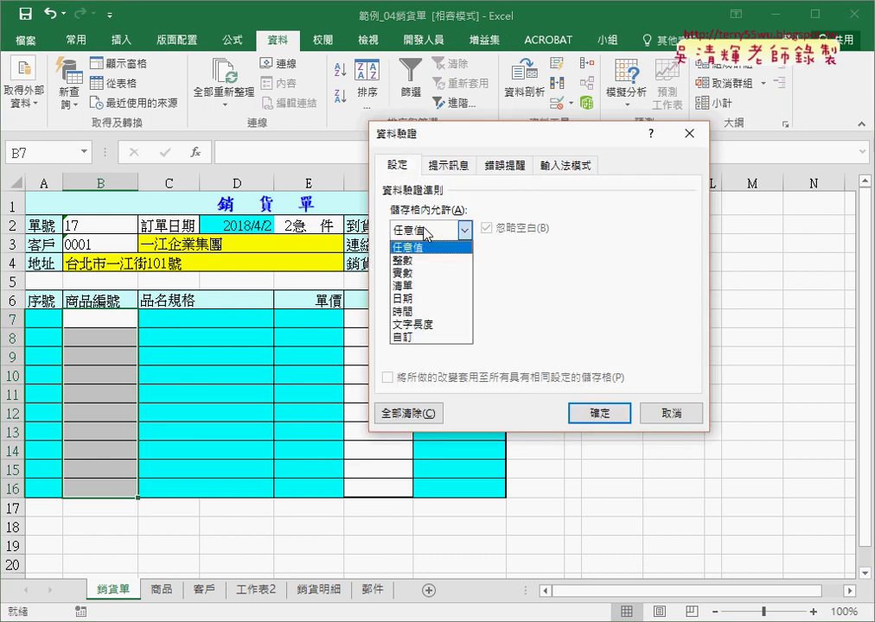
left_click(424, 286)
left_click(410, 313)
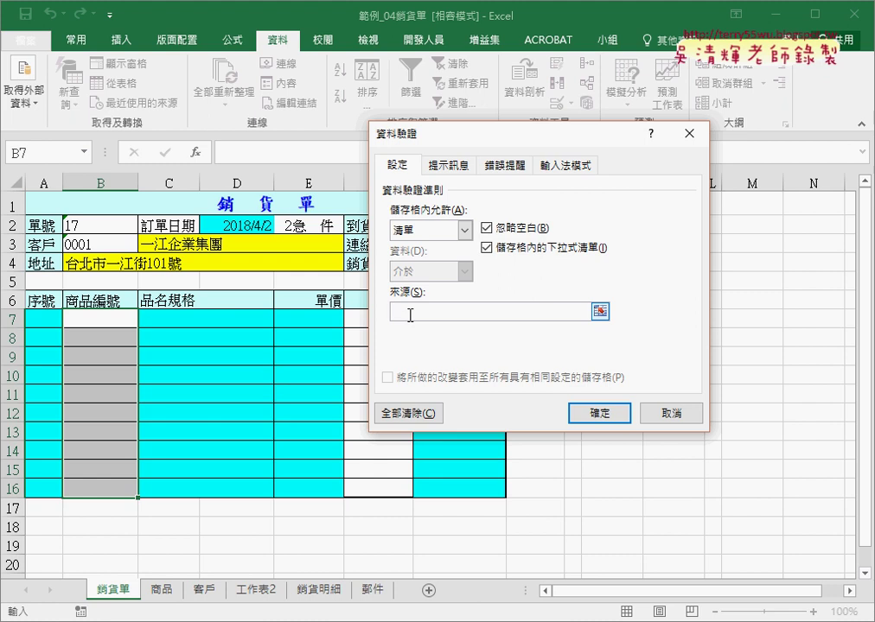
key("F3")
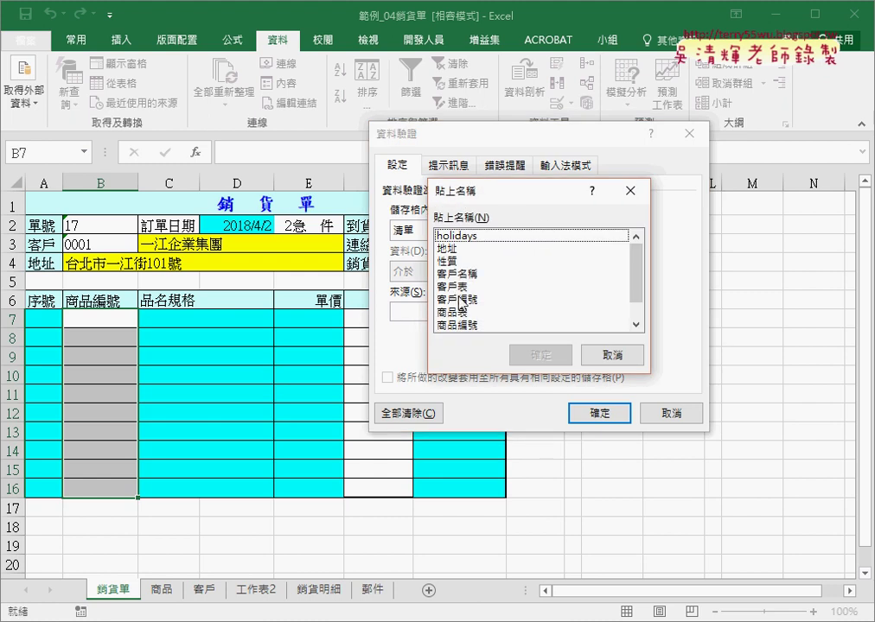
left_click(474, 326)
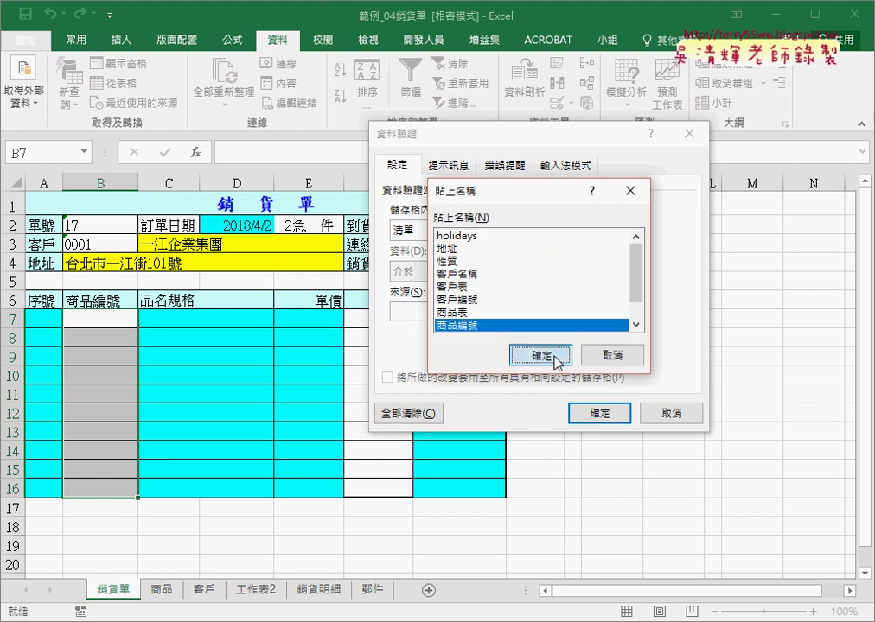
left_click(527, 355)
left_click(594, 415)
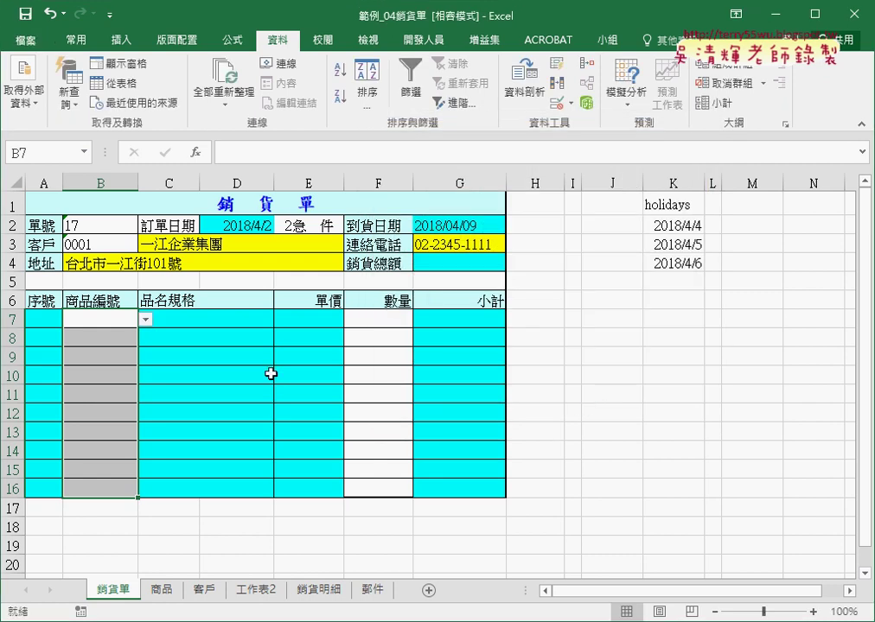
left_click(146, 320)
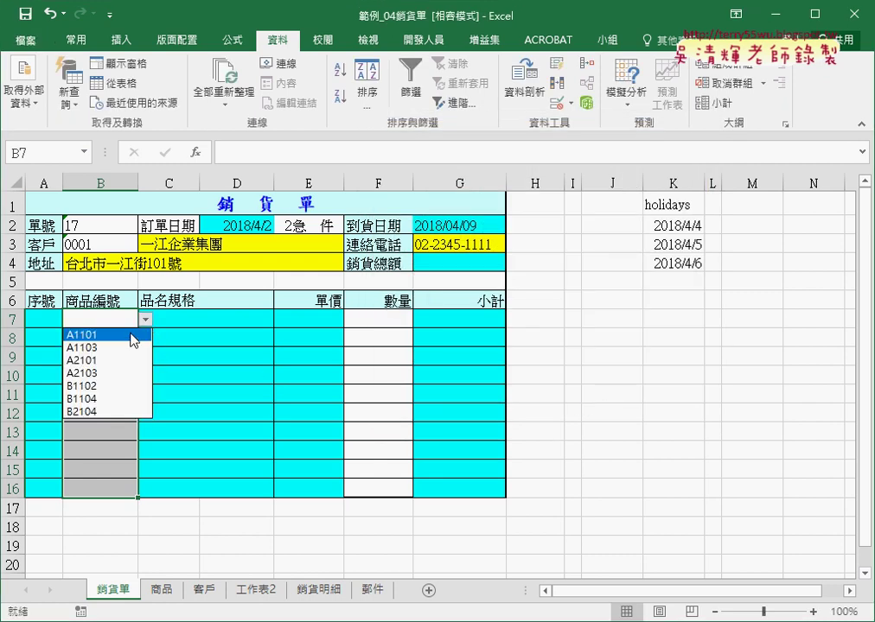
left_click(131, 342)
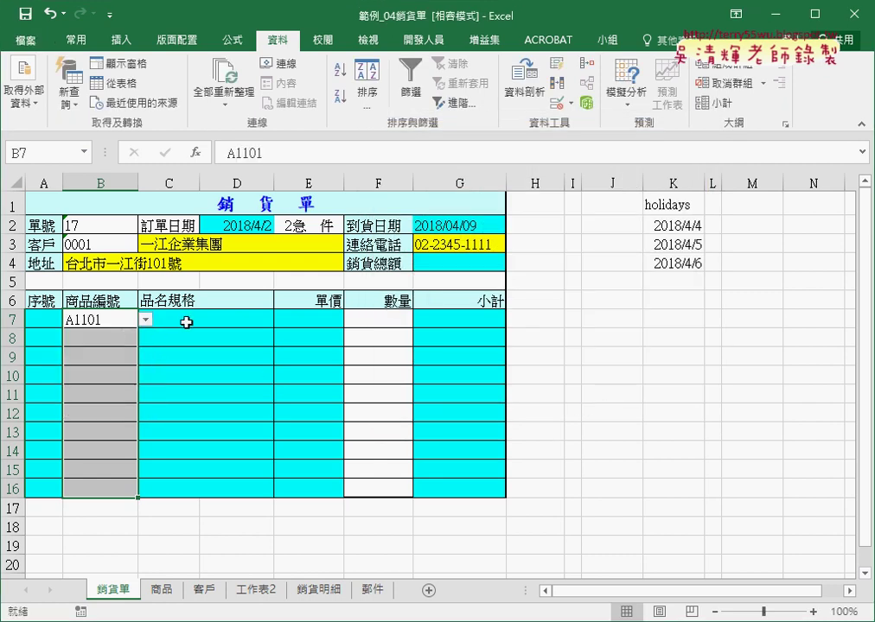
Copy C3's customer-name VLOOKUP formula from the formula bar and open the Name Manager.
left_click(186, 322)
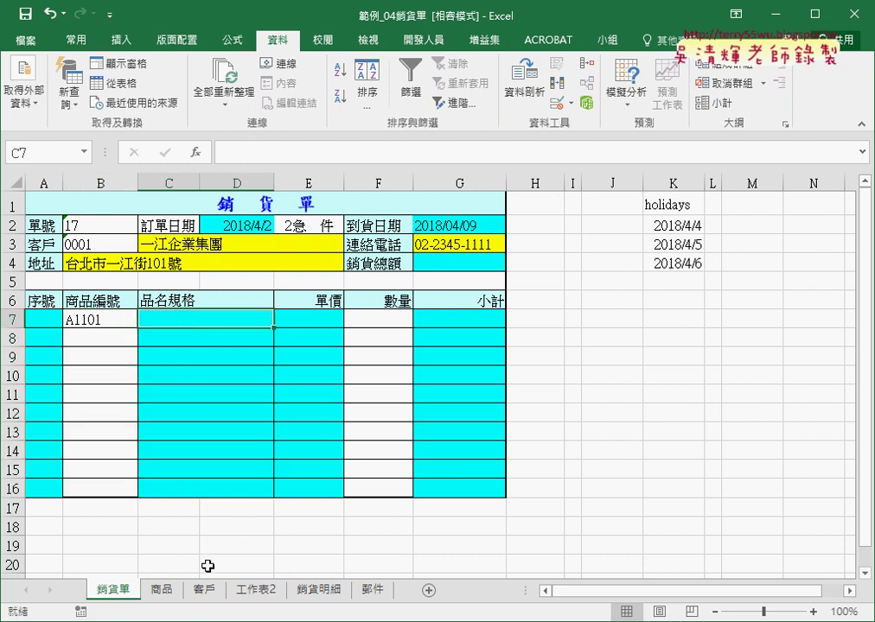
left_click(168, 591)
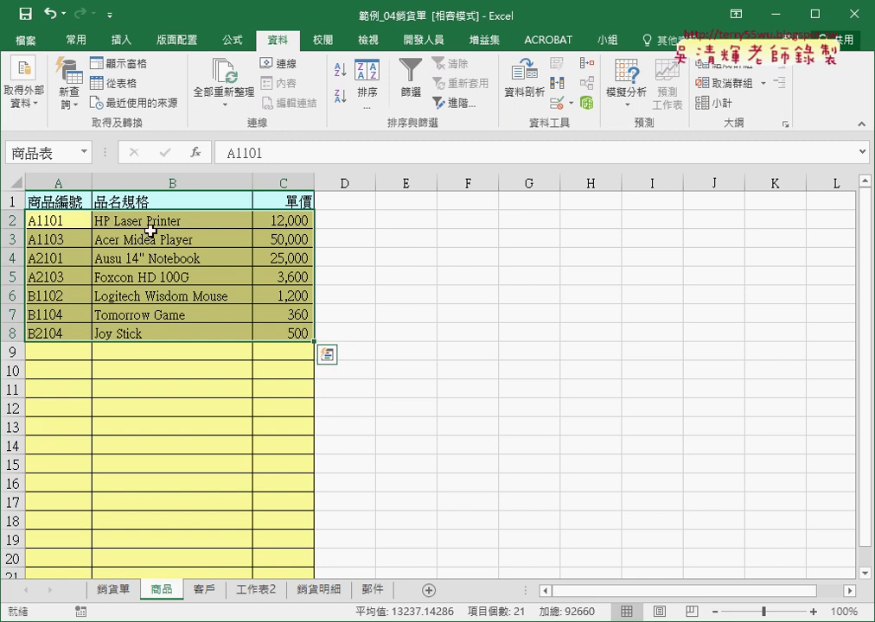
left_click(119, 590)
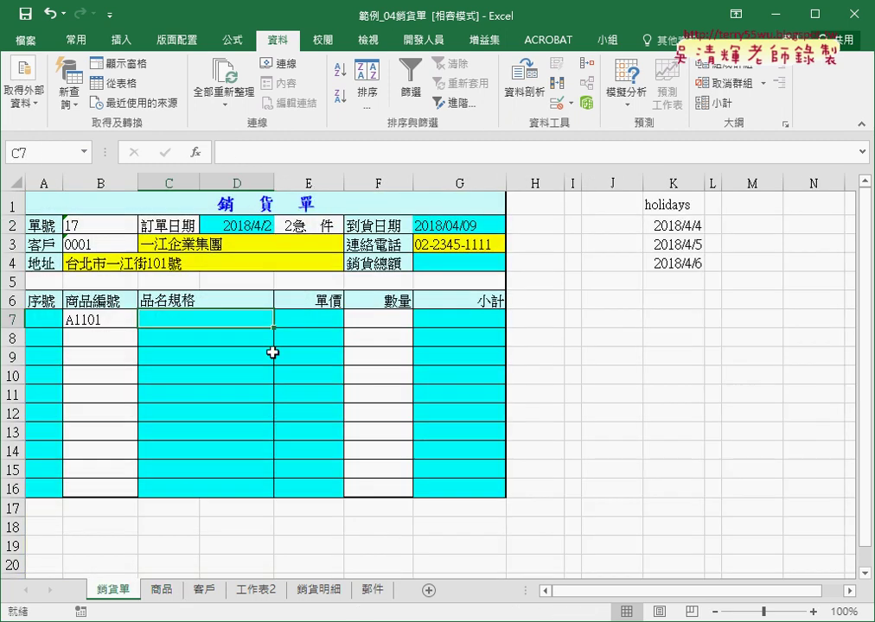
left_click(188, 242)
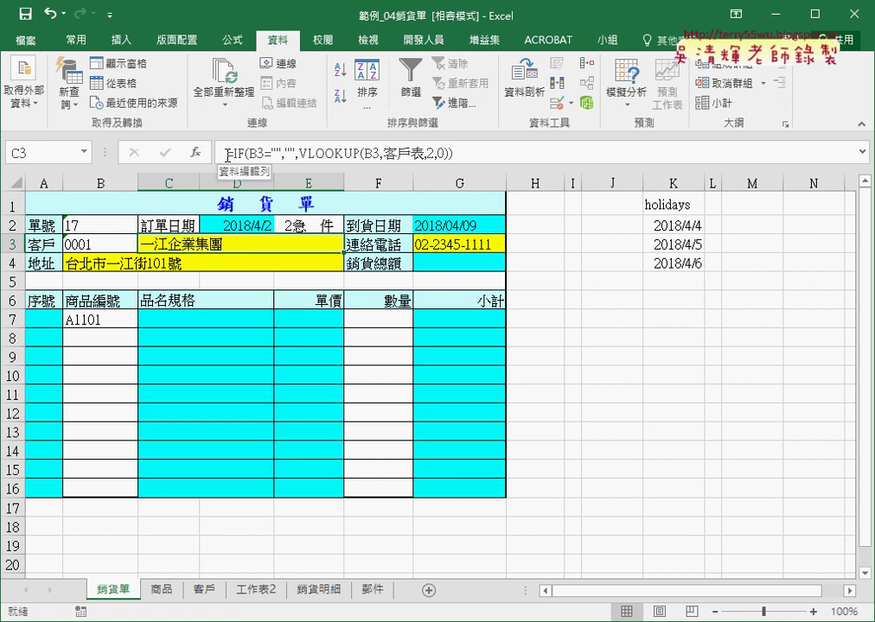
left_click_drag(226, 156, 504, 157)
right_click(342, 161)
left_click(373, 200)
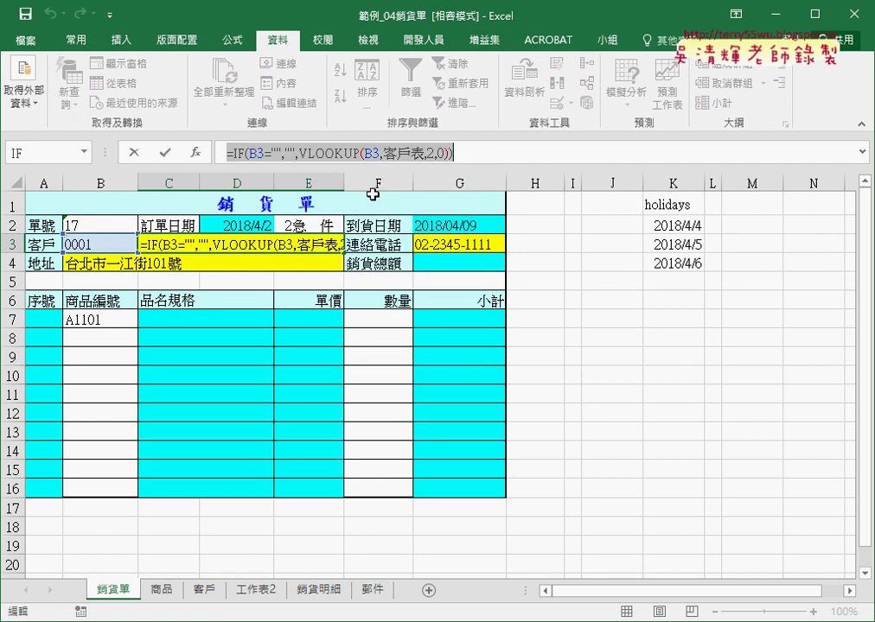
left_click(133, 152)
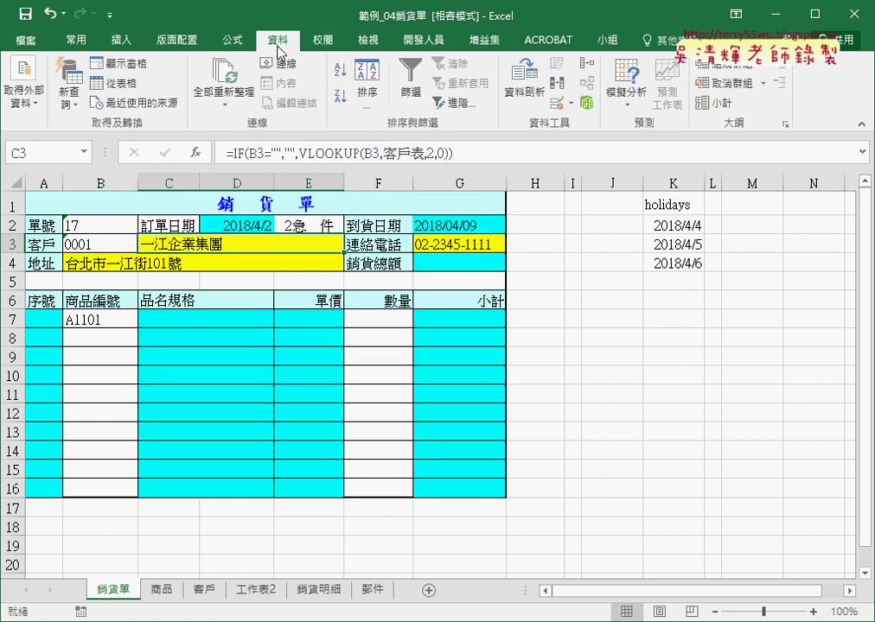
left_click(235, 39)
left_click(367, 113)
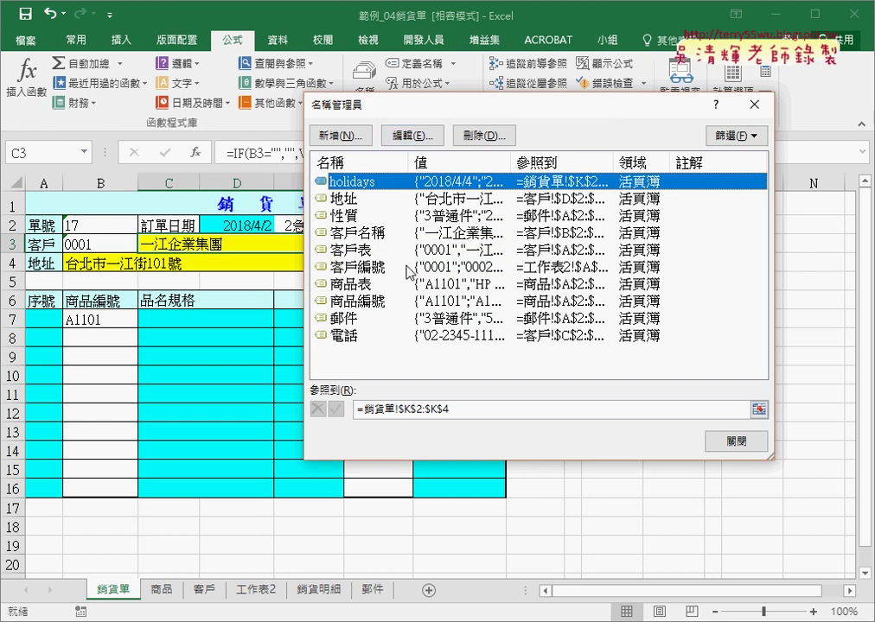
Close the Name Manager and paste the copied C3 lookup formula into C7.
left_click(751, 442)
left_click(190, 317)
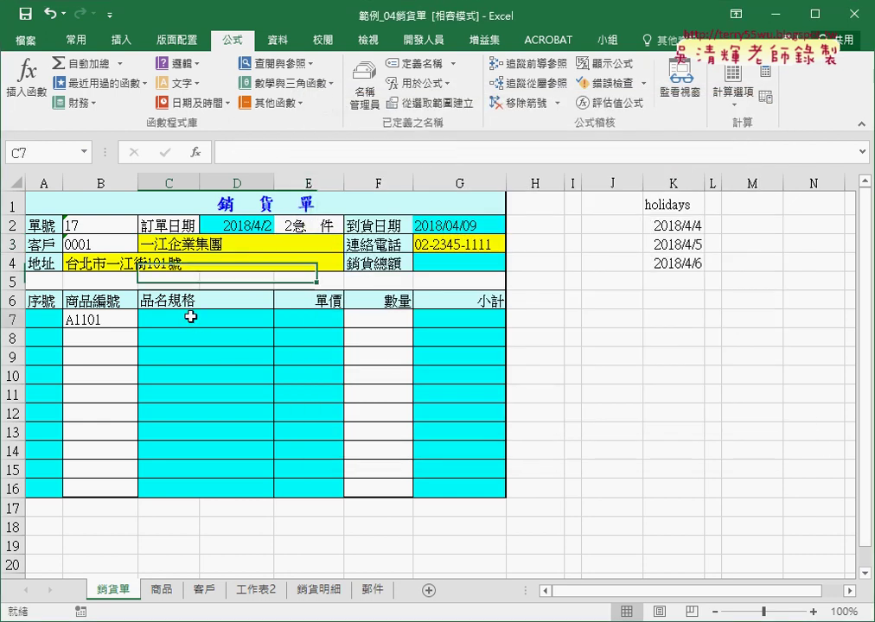
left_click(236, 150)
right_click(236, 149)
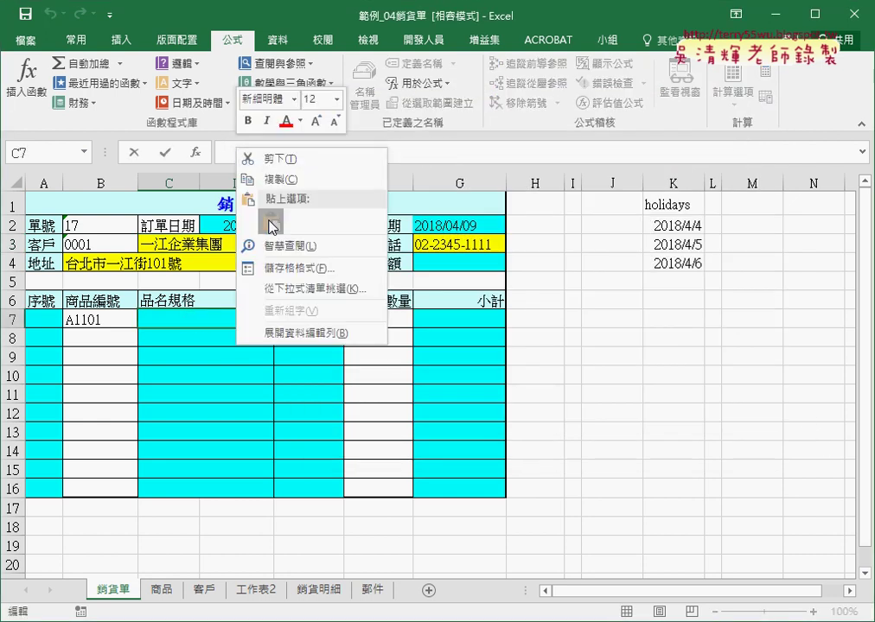
left_click(213, 176)
Change both B3 references to B7 and 客戶表 to 商品表, giving =IF(B7="","",VLOOKUP(B7,商品表,2,0)).
double_click(258, 153)
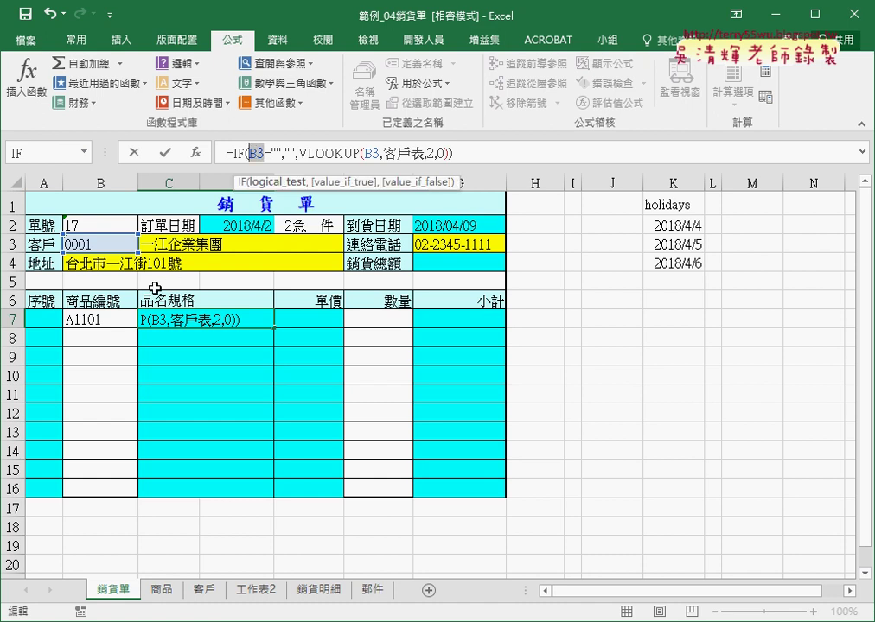
left_click(113, 320)
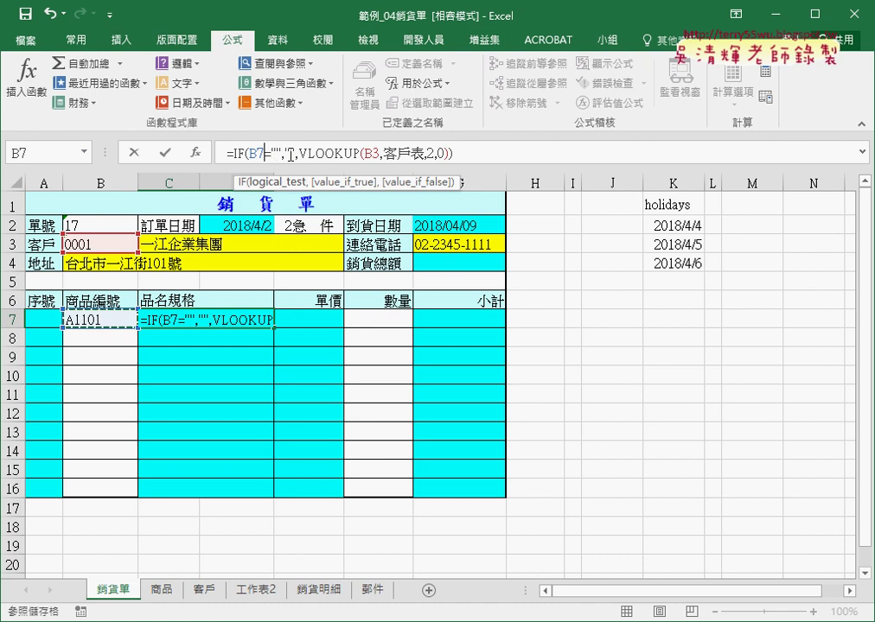
double_click(373, 154)
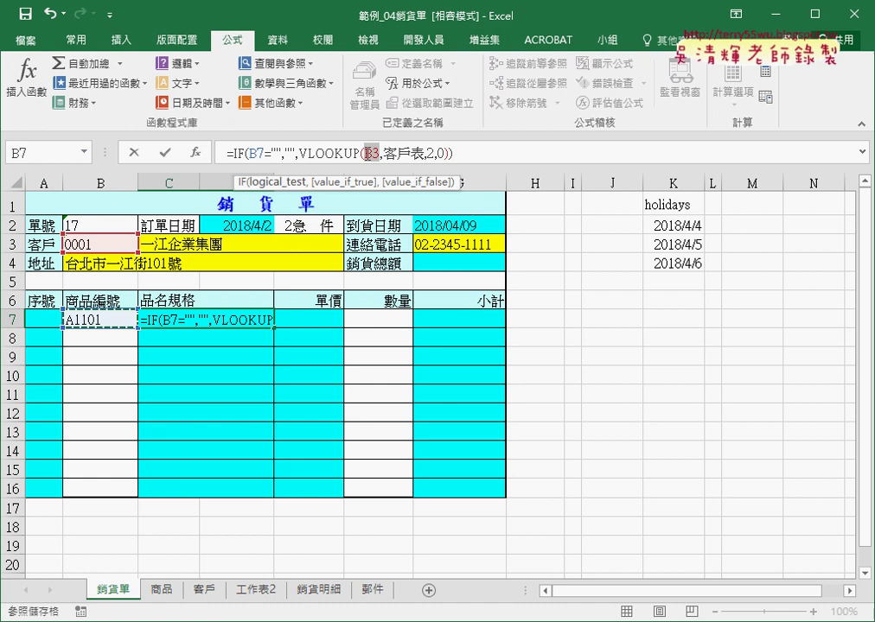
left_click(115, 320)
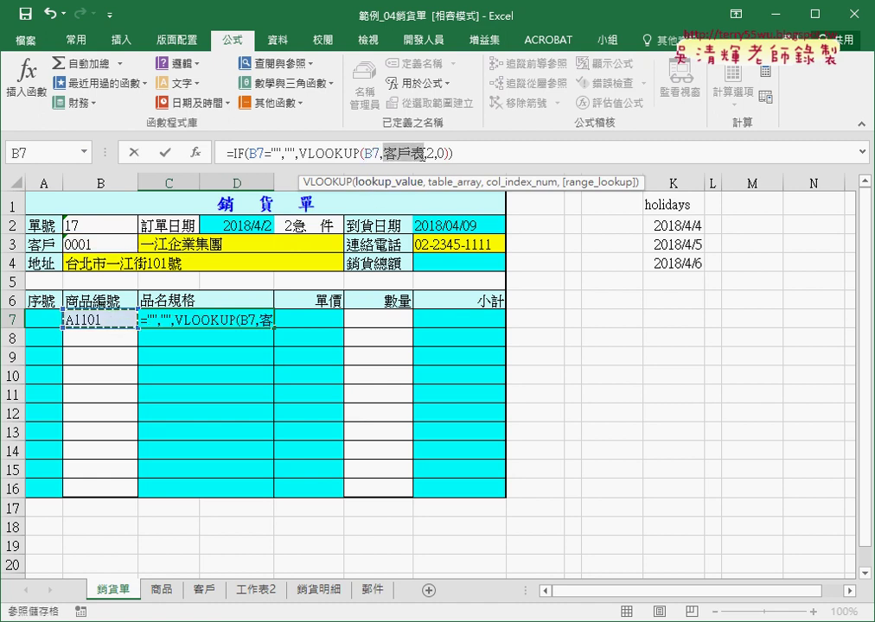
double_click(363, 154)
key("Delete")
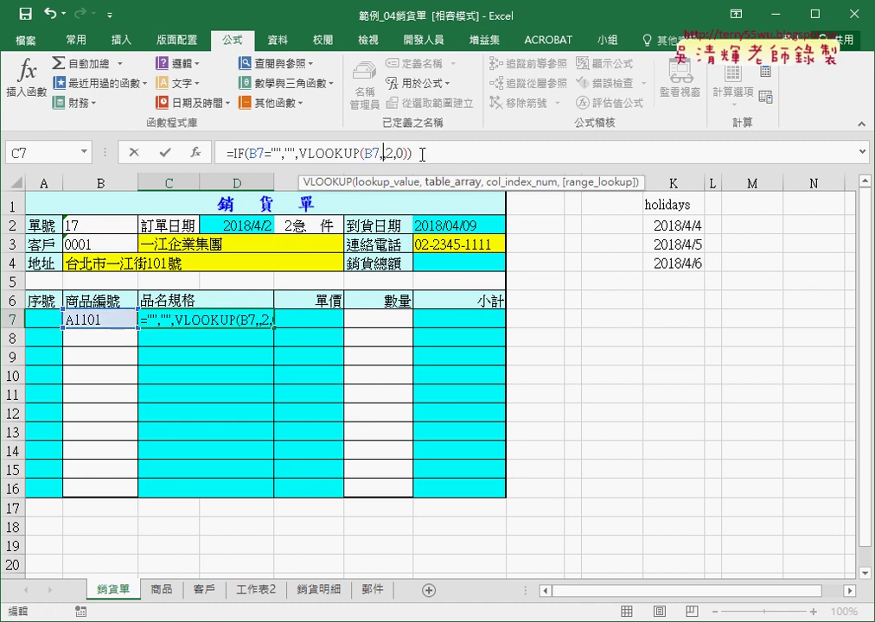
key("F3")
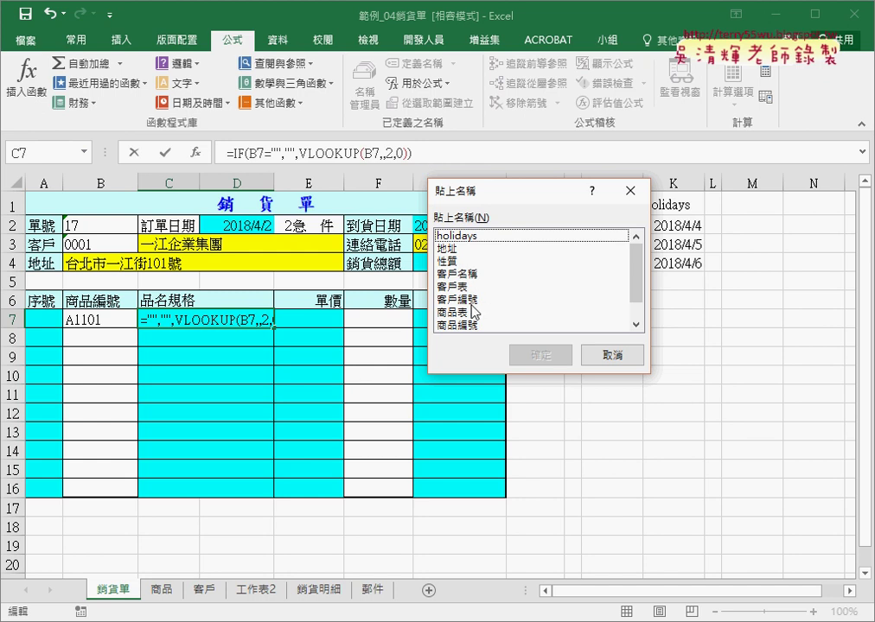
double_click(463, 311)
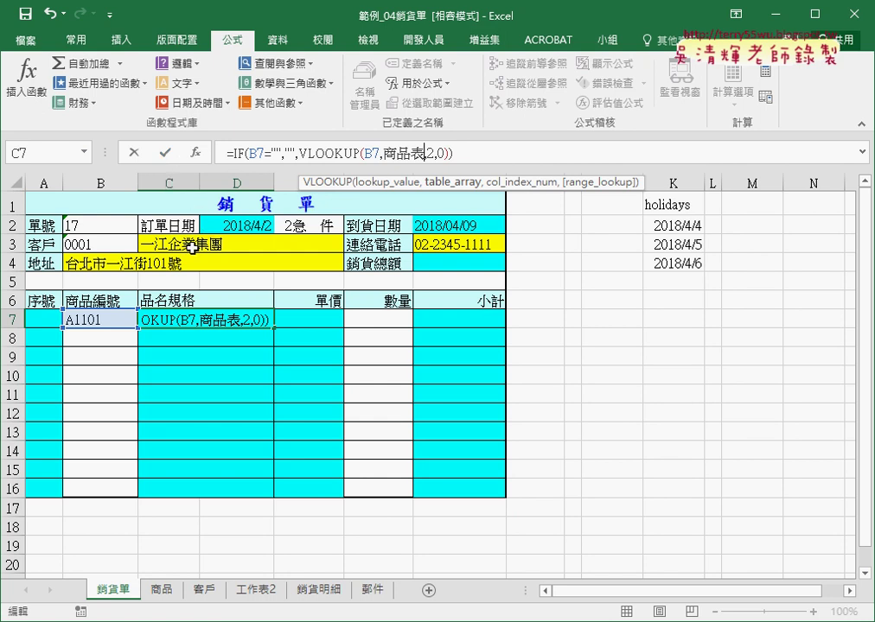
left_click(166, 153)
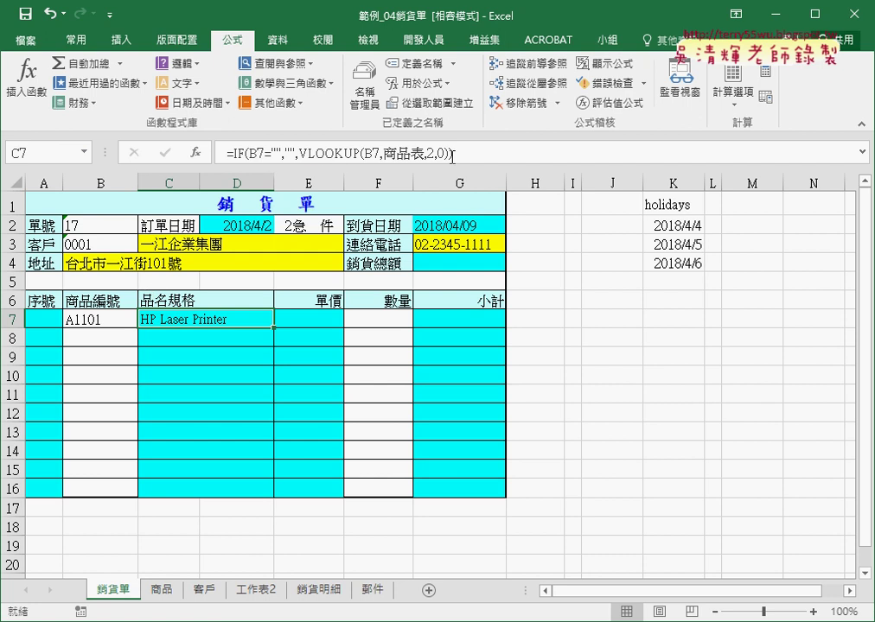
left_click_drag(452, 153, 196, 160)
Paste C7's lookup into E7 with column index 3, so it shows the 12,000 unit price.
right_click(195, 157)
key("Escape")
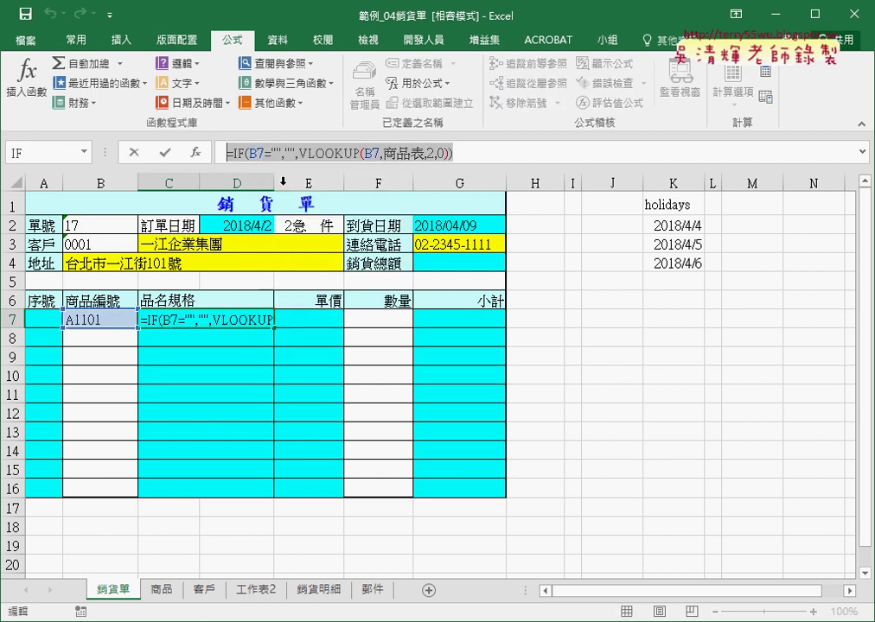
left_click(133, 152)
left_click(297, 320)
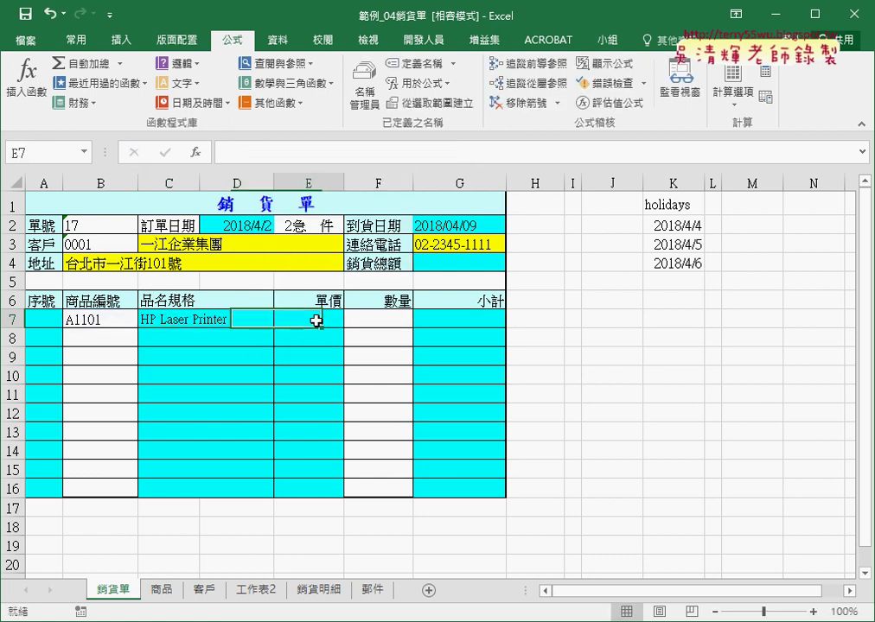
right_click(250, 153)
left_click(286, 228)
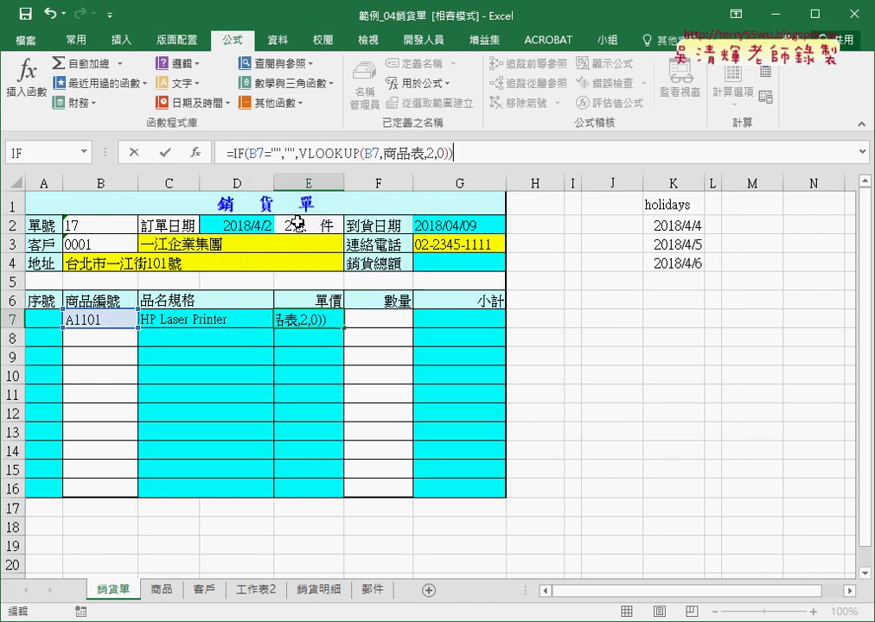
left_click(433, 153)
type("3")
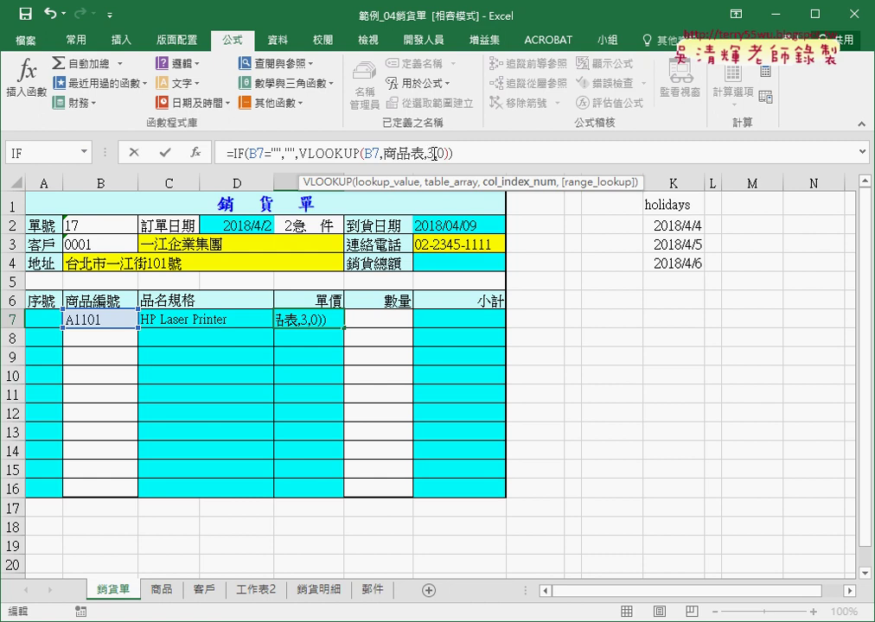
left_click(164, 155)
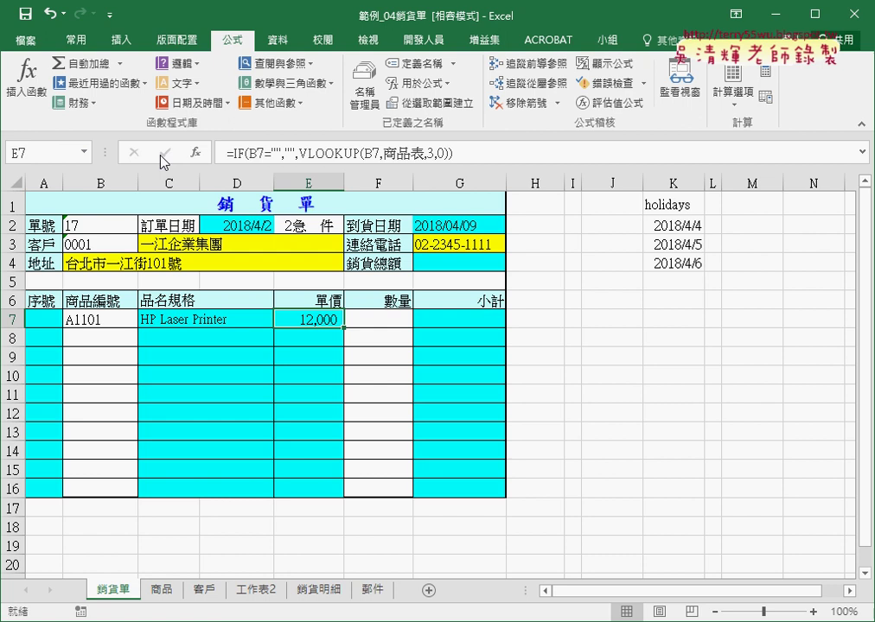
left_click(121, 336)
left_click(146, 339)
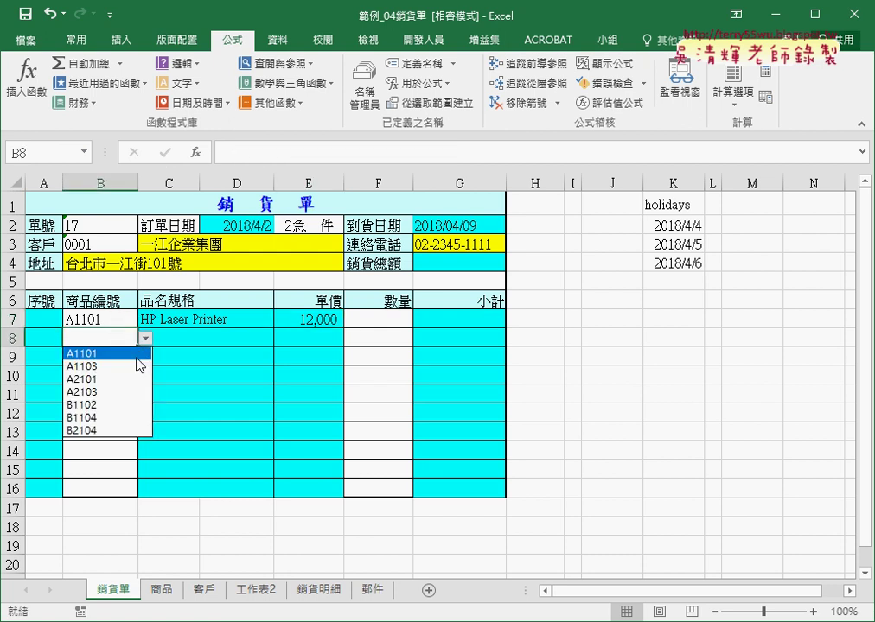
Choose A1103 in B8 and fill the C7 and E7 lookup formulas down to row 16.
left_click(134, 365)
left_click(201, 319)
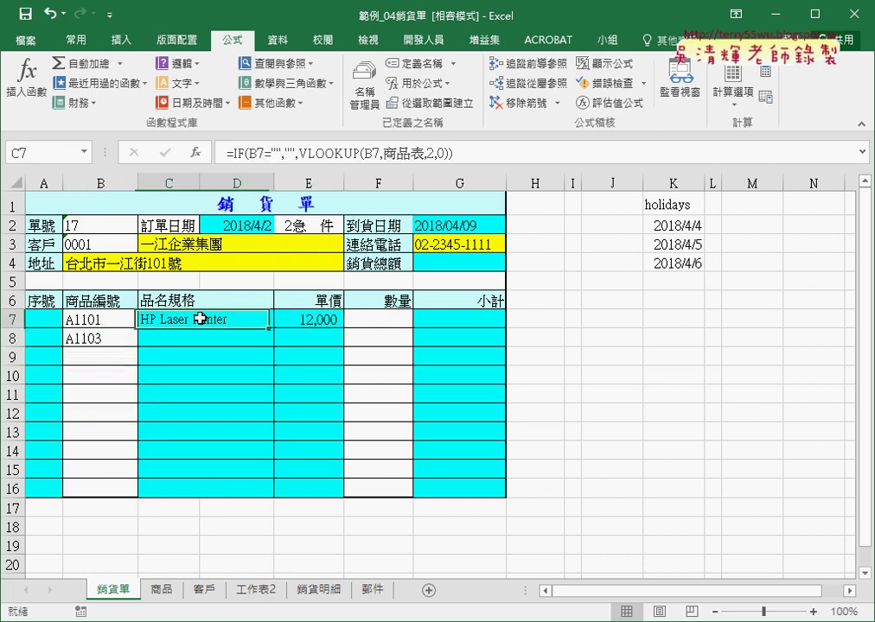
left_click_drag(274, 329, 273, 502)
left_click(320, 319)
left_click_drag(343, 328, 346, 491)
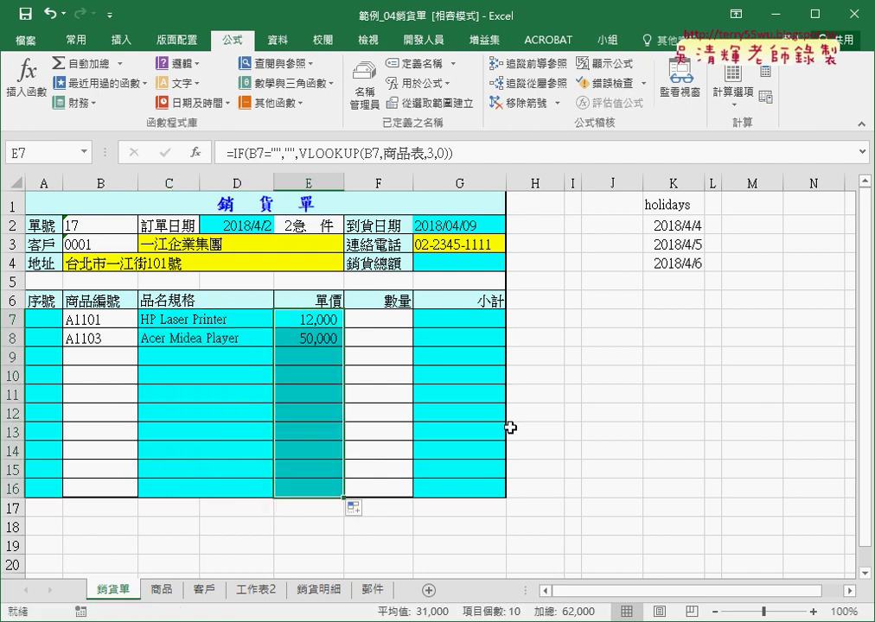
Choose A2101 in B9, then check the sequence number cells A7:A9.
left_click(126, 357)
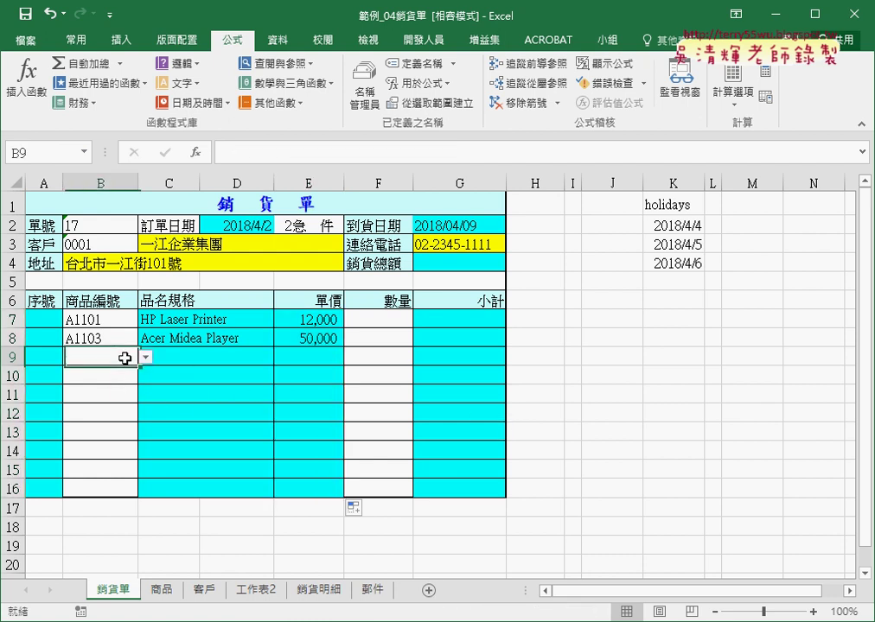
left_click(146, 356)
left_click(132, 399)
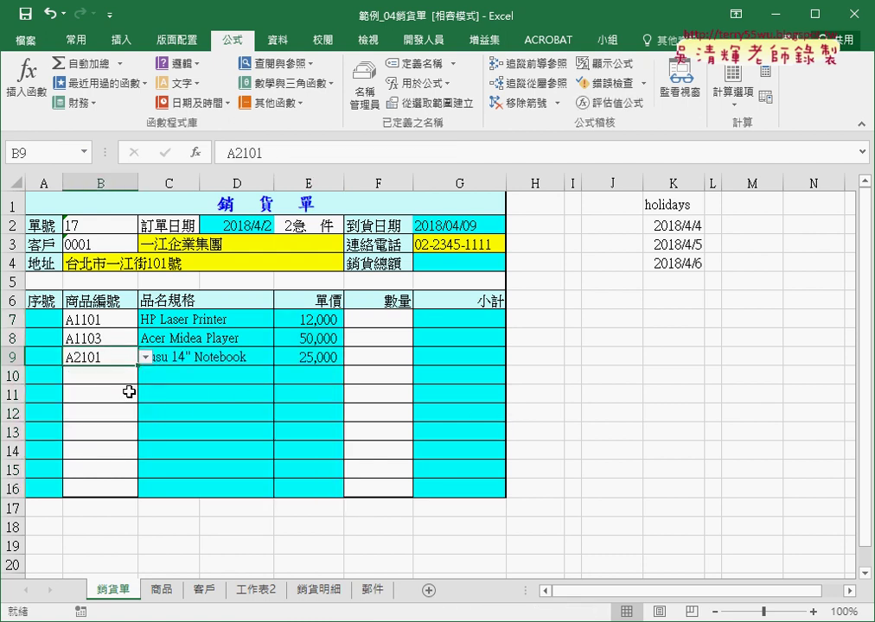
left_click(46, 319)
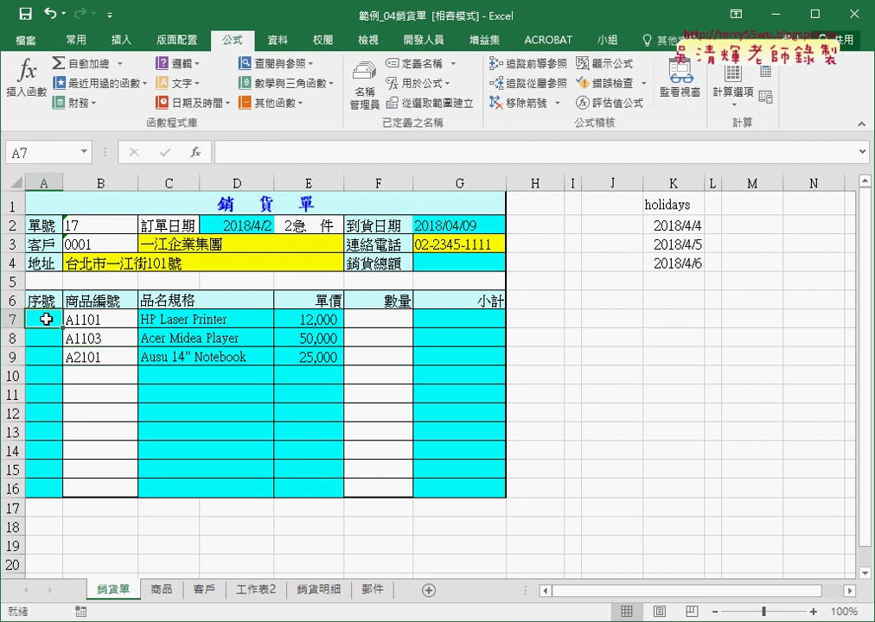
left_click(86, 320)
left_click(46, 321)
left_click(47, 338)
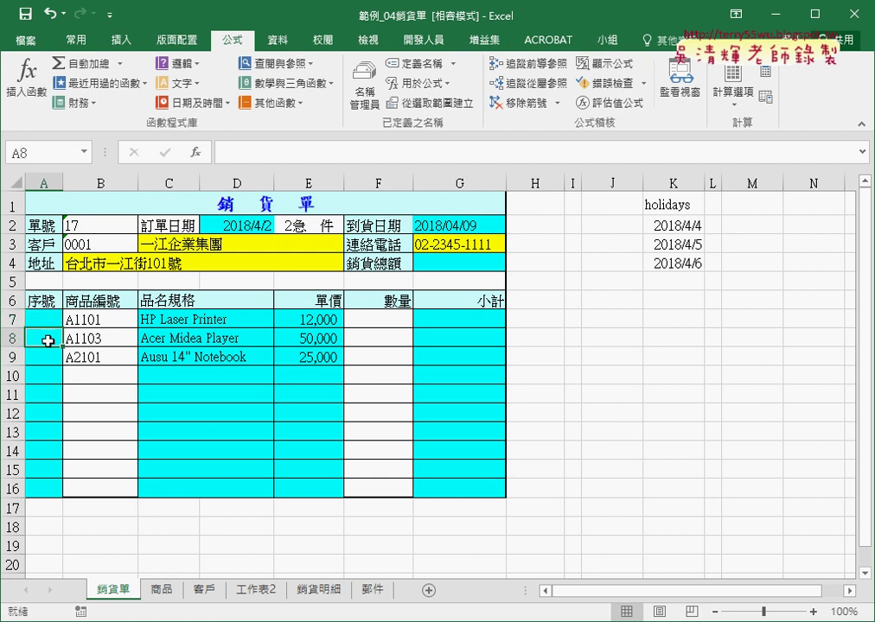
left_click(47, 359)
left_click(49, 319)
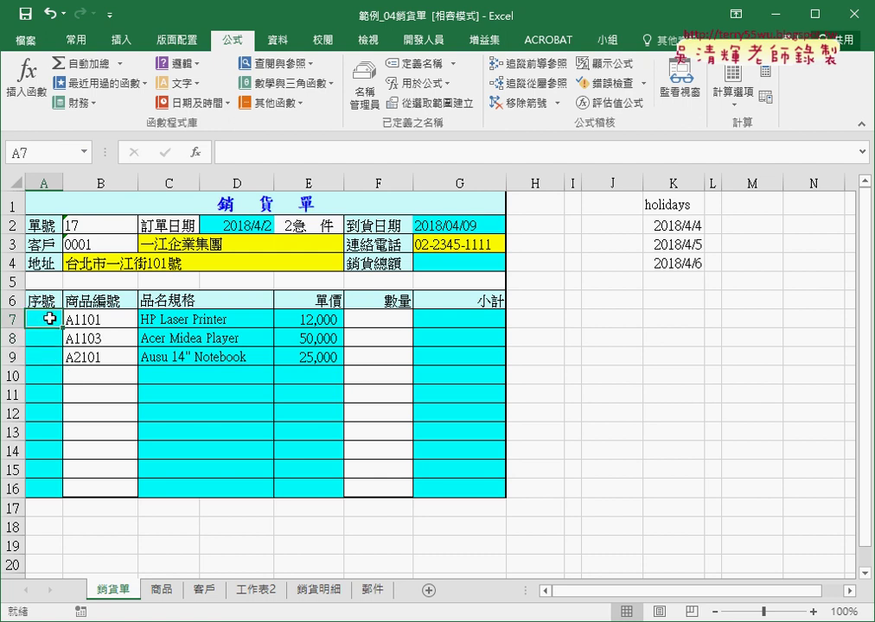
Insert =ROW() into A7 from the 檢視與參照 function category.
left_click(196, 153)
left_click(534, 196)
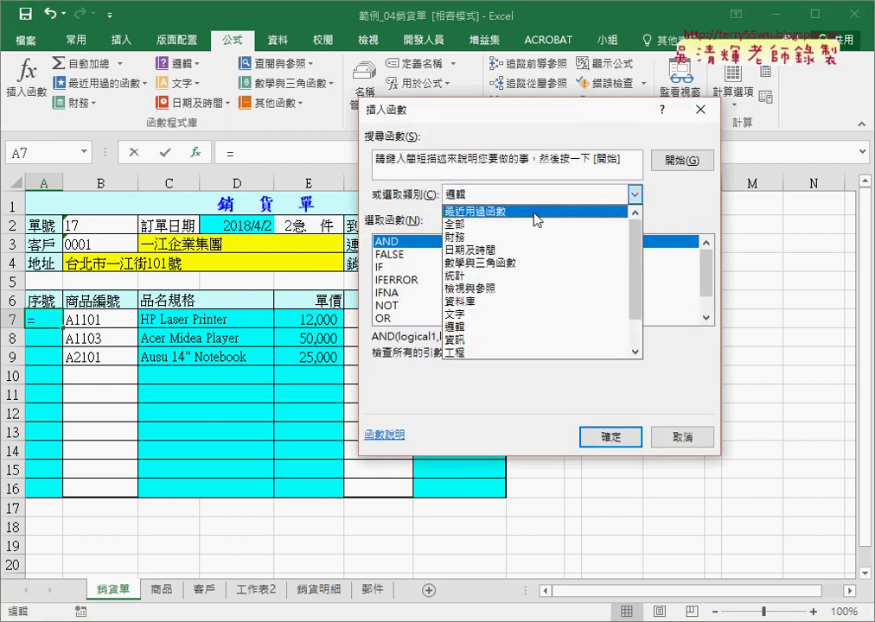
left_click(533, 290)
left_click_drag(707, 261, 709, 299)
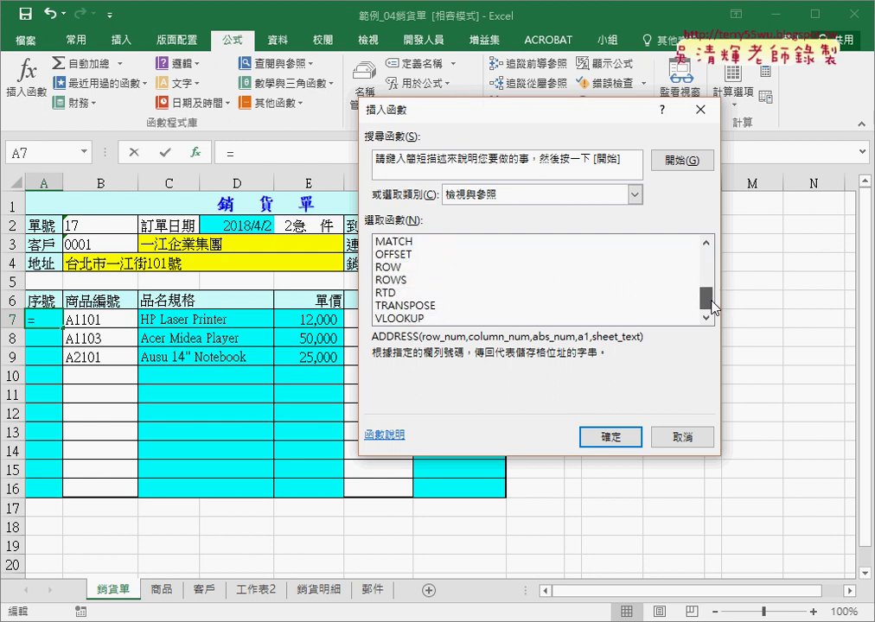
left_click(403, 268)
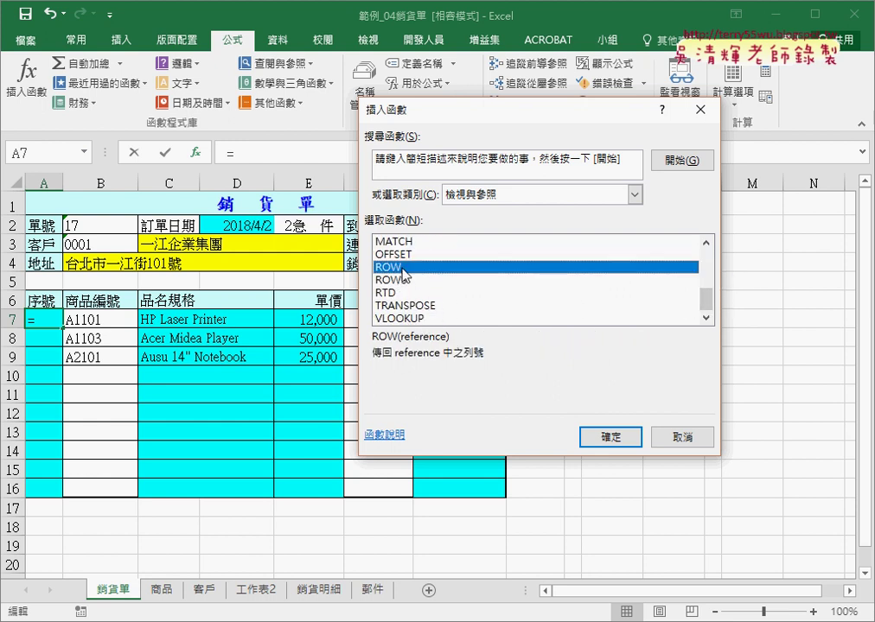
left_click(625, 441)
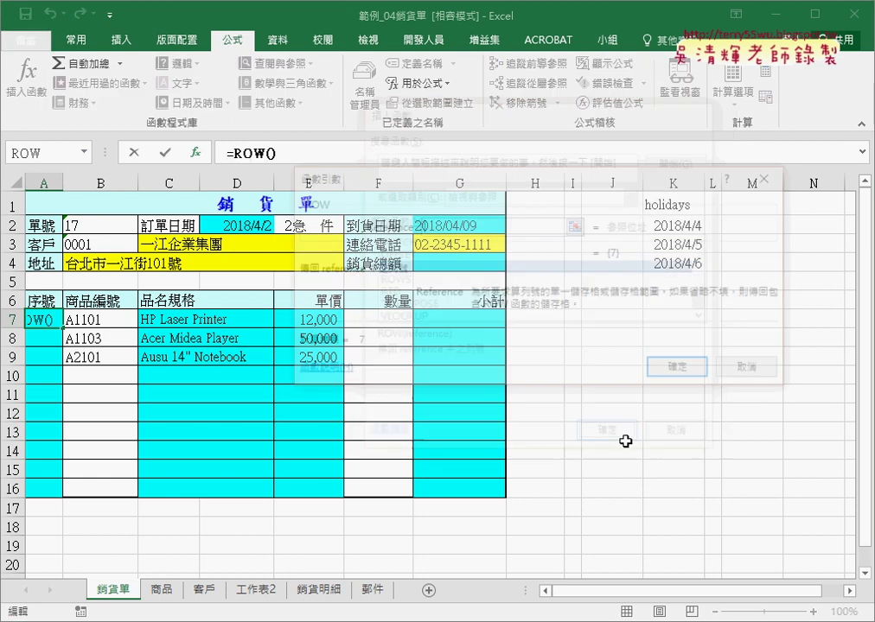
left_click(691, 371)
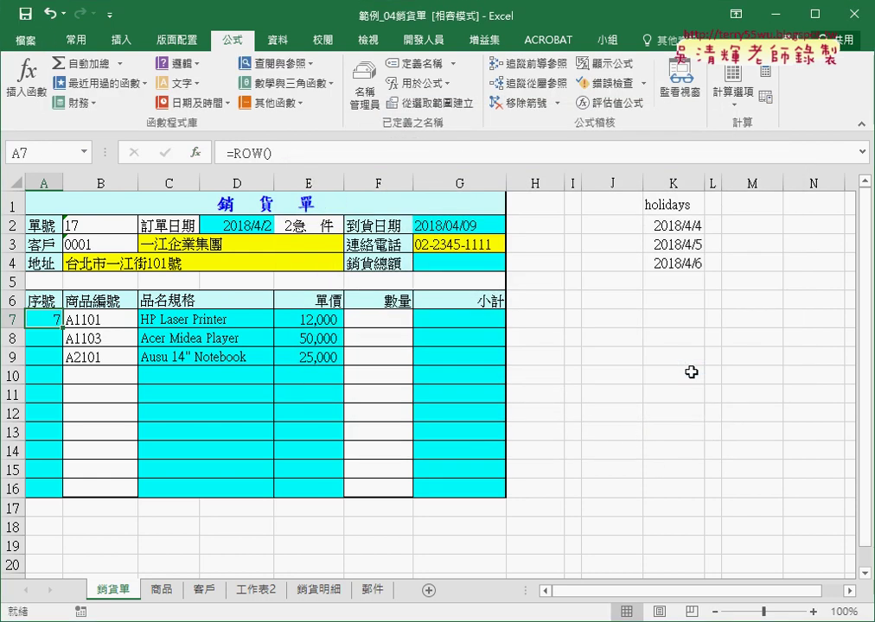
Change A7 to =ROW()-6 and fill it down to A16, numbering 1 to 10.
left_click(342, 145)
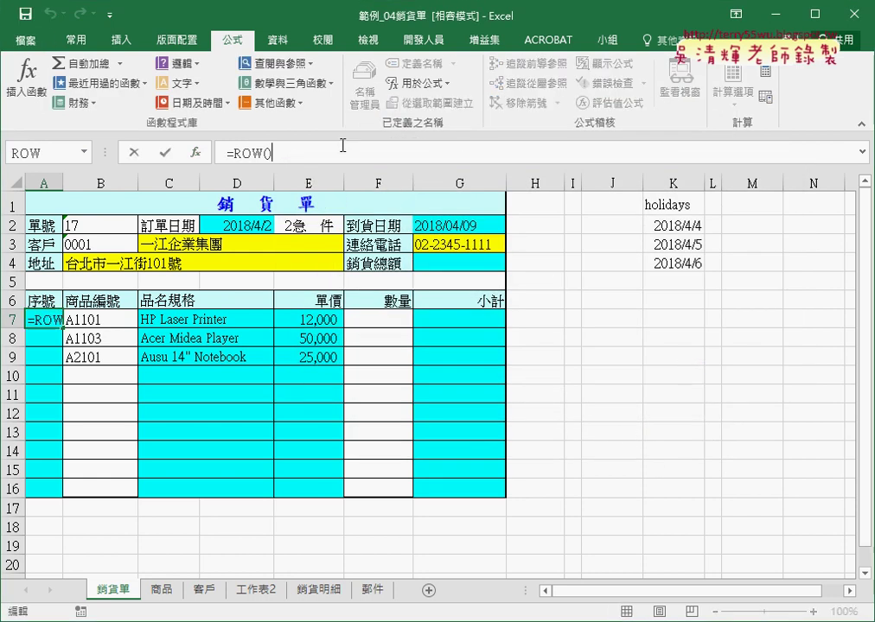
type("-6")
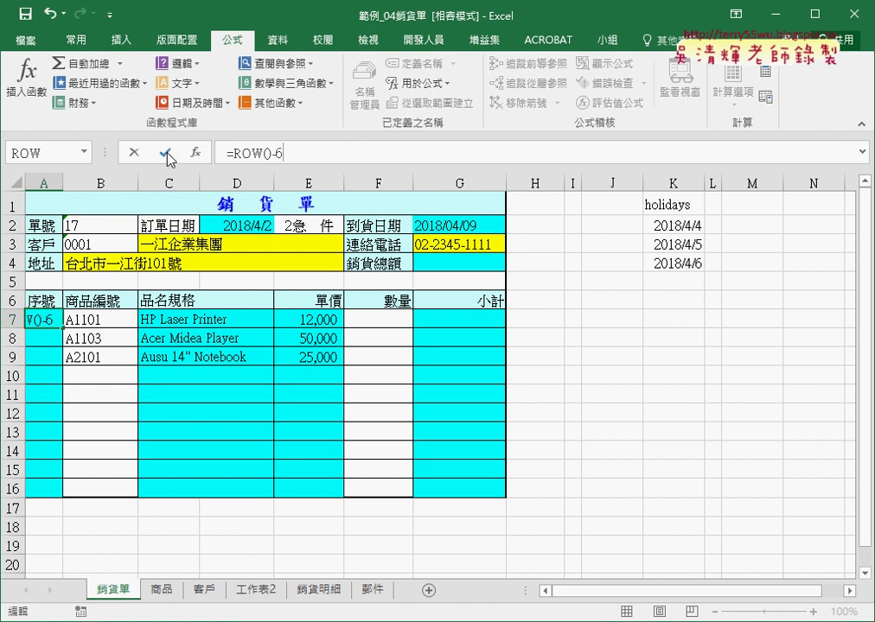
left_click(165, 152)
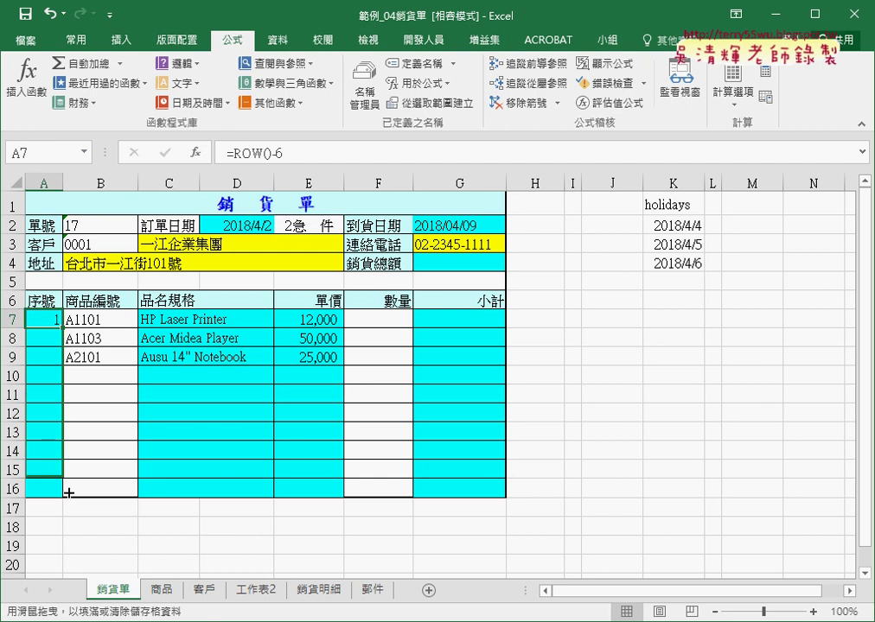
left_click_drag(62, 327, 65, 490)
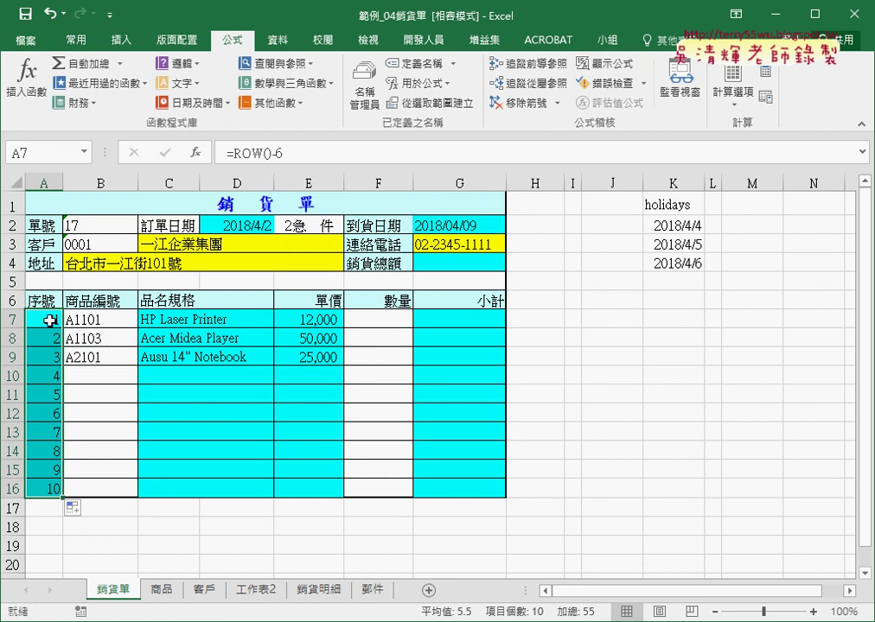
left_click(45, 319)
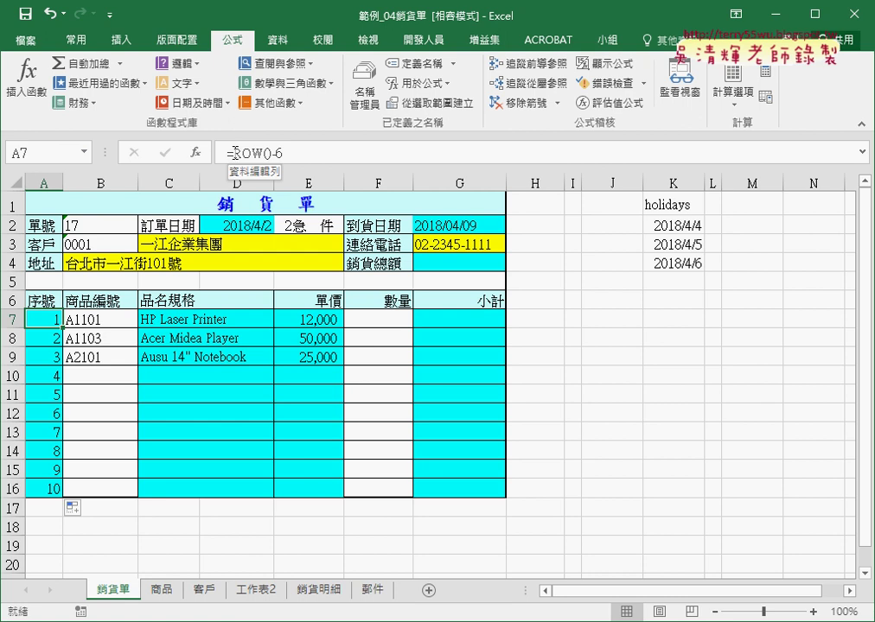
Cut ROW()-6 out of A7's formula and start a TEXT function from the text category.
left_click(237, 152)
left_click_drag(235, 153, 274, 153)
right_click(277, 156)
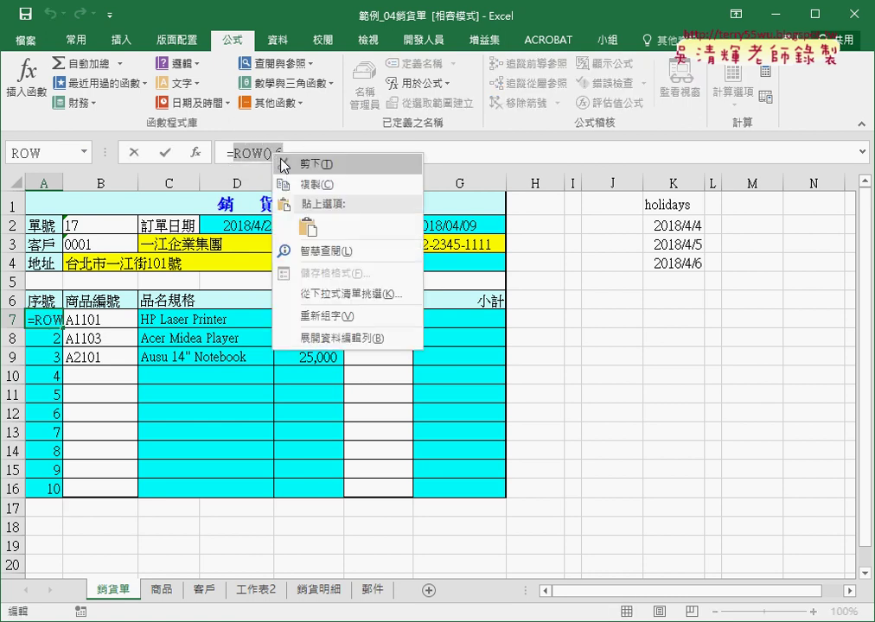
left_click(312, 164)
left_click(197, 152)
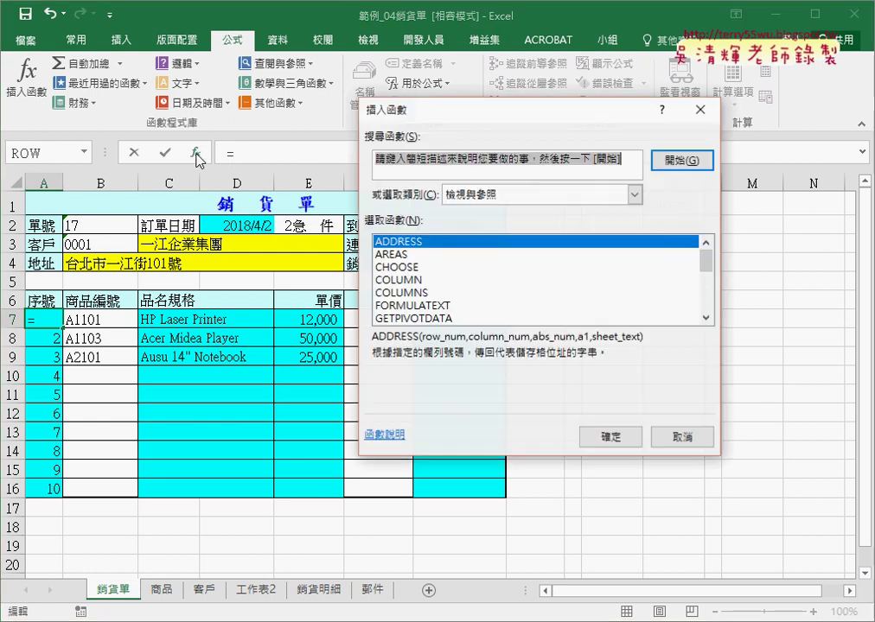
left_click(635, 194)
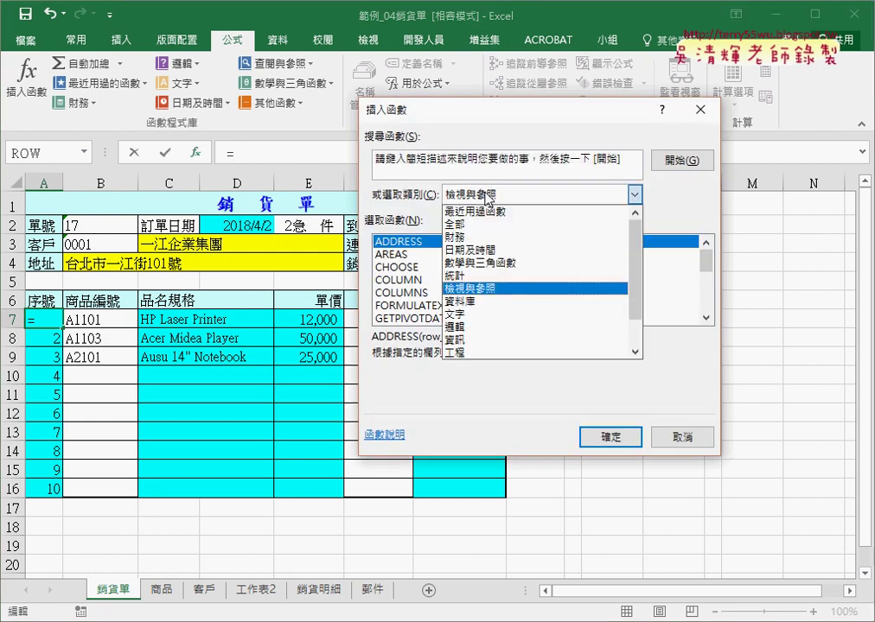
left_click(505, 315)
left_click_drag(707, 260, 711, 311)
double_click(390, 268)
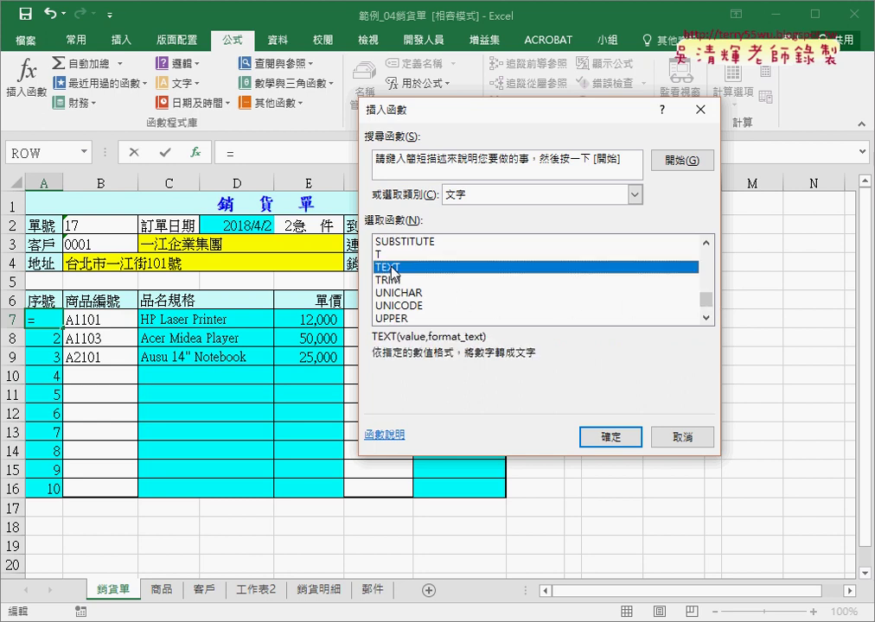
Set TEXT's value to ROW()-6 and format to "00", then fill A7 down to A16.
right_click(434, 208)
left_click(450, 262)
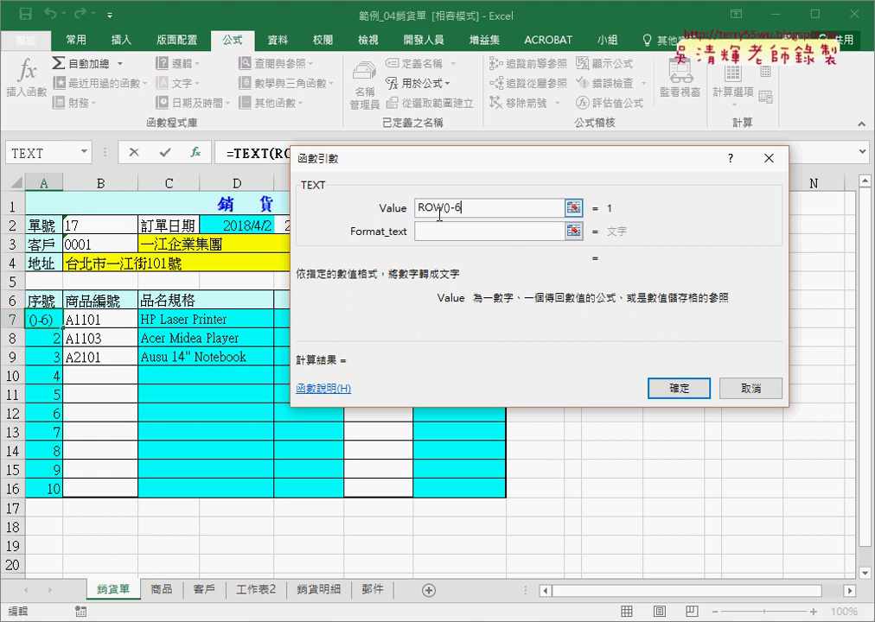
left_click(439, 232)
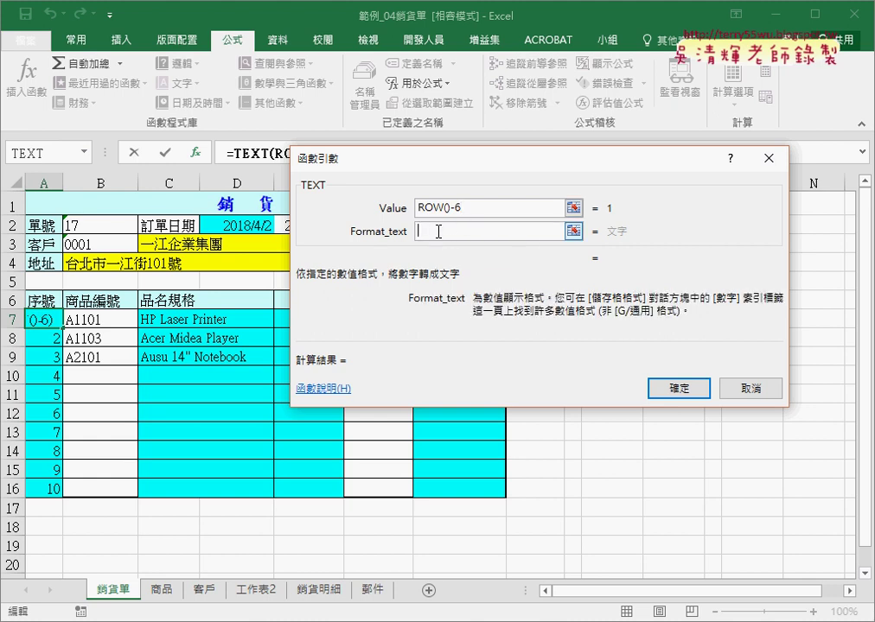
type("00")
key("Home")
type("\"00")
type("\"")
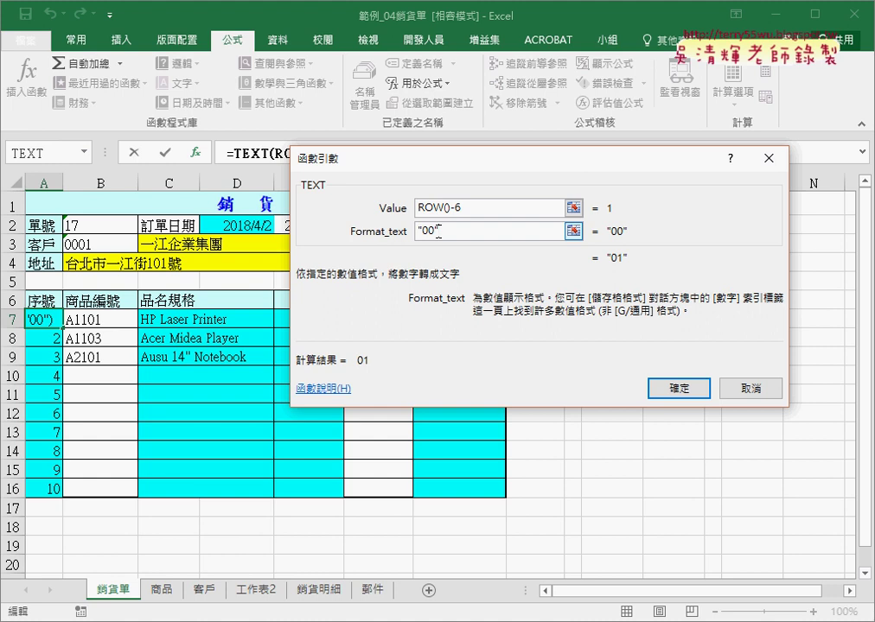
left_click_drag(523, 231, 357, 242)
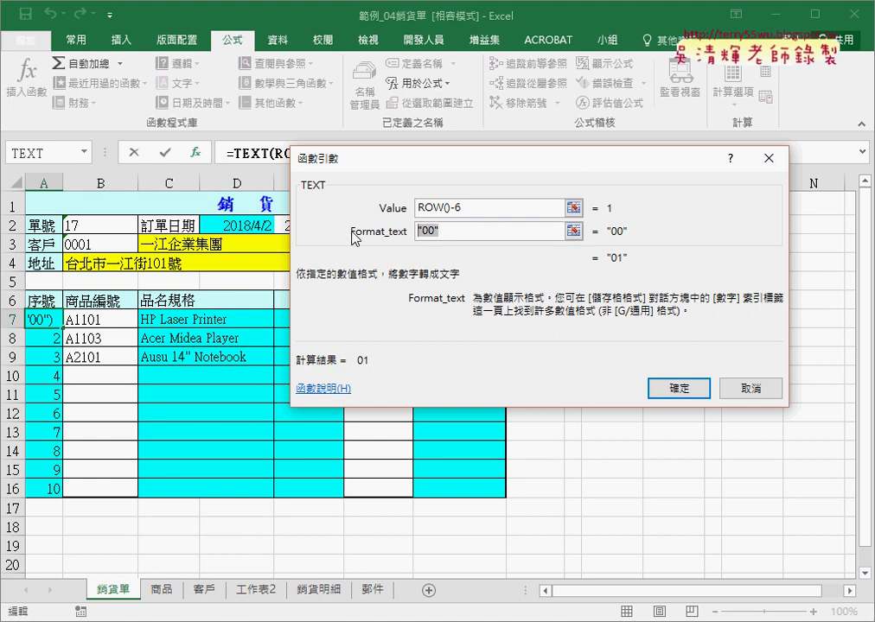
left_click(715, 393)
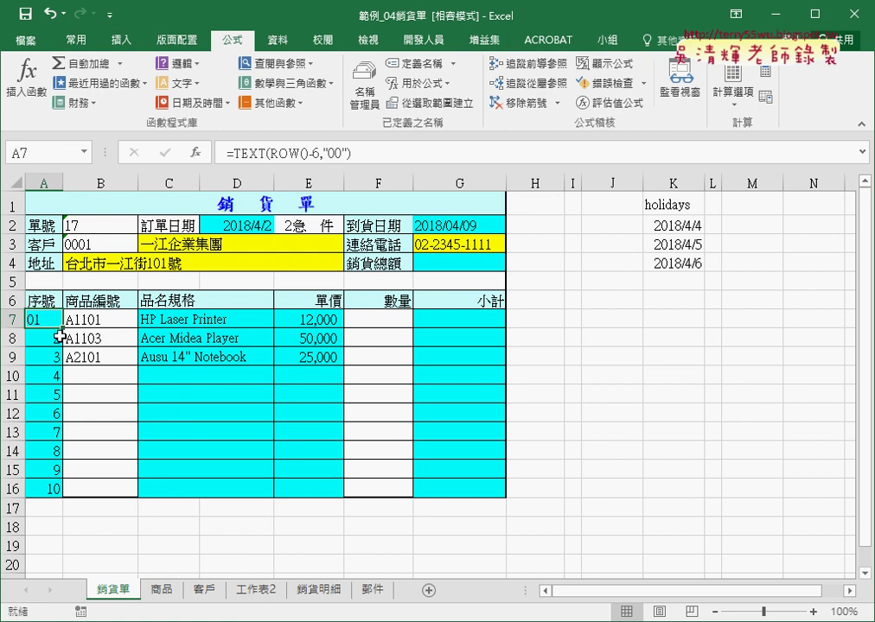
left_click_drag(58, 328, 59, 491)
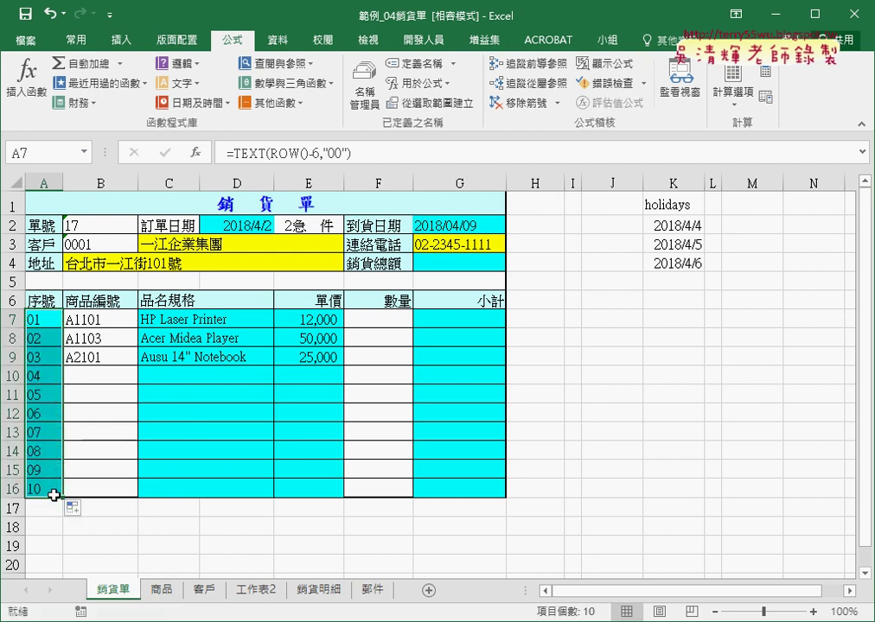
left_click(52, 319)
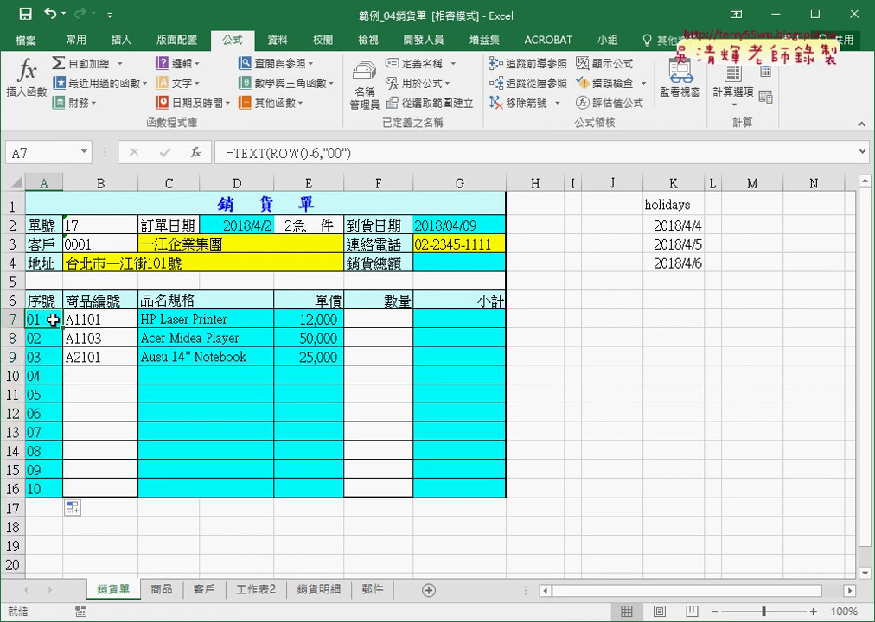
left_click_drag(230, 153, 350, 153)
Clear A7's formula down to the equals sign and start an IF function.
right_click(348, 153)
key("Escape")
key("Delete")
left_click(197, 153)
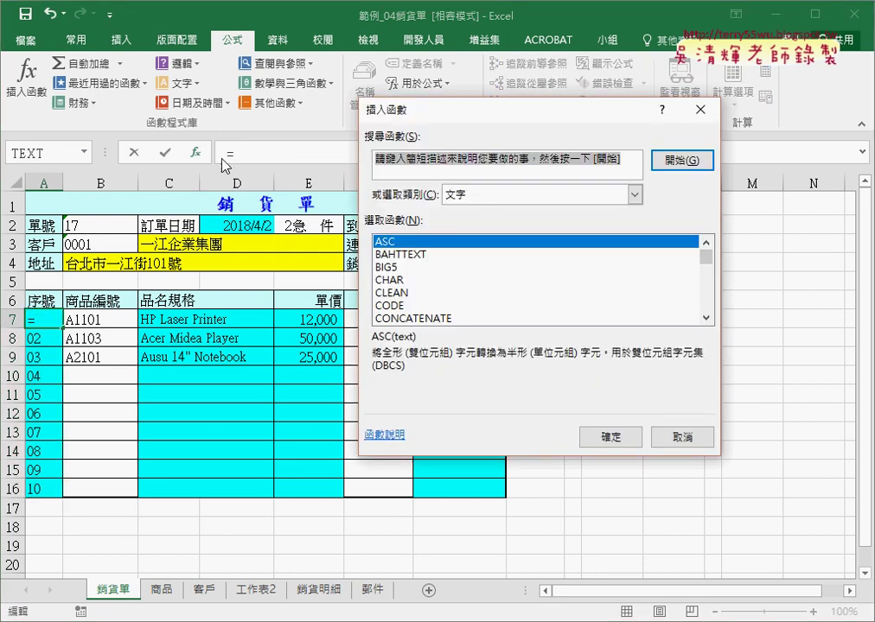
left_click(470, 197)
left_click(489, 211)
double_click(394, 270)
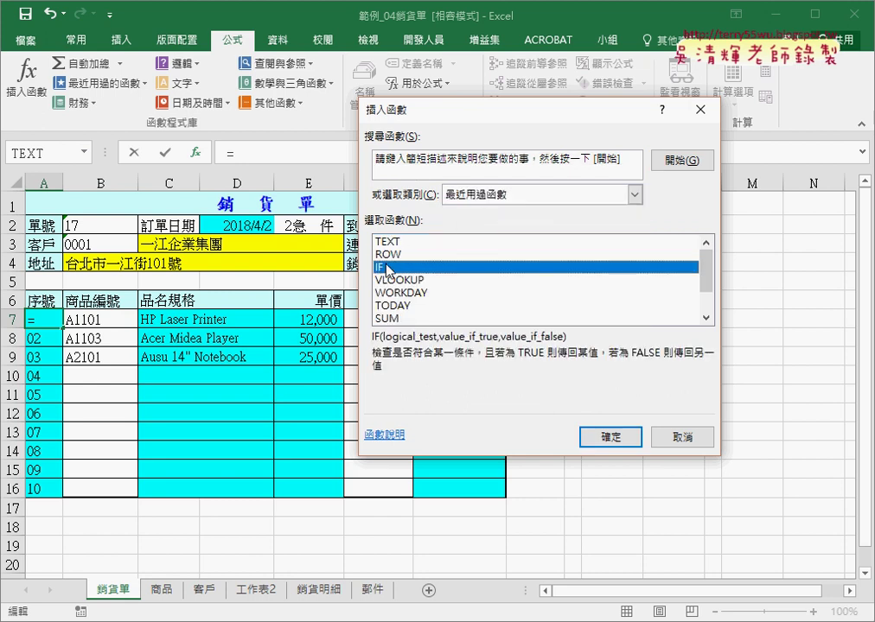
Build =IF(B7="","",TEXT(ROW()-6,"00")) in A7 and fill it down to A16.
left_click(105, 318)
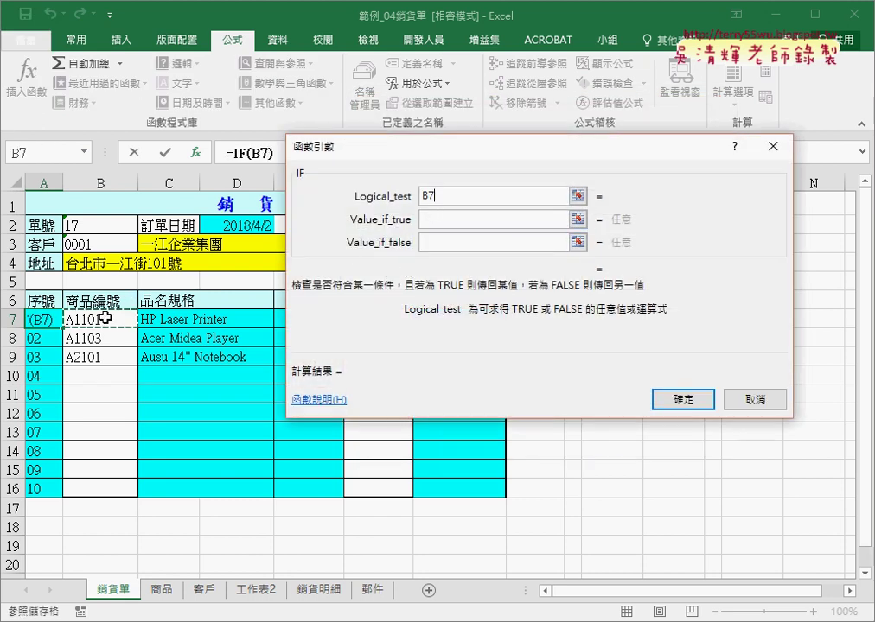
type("=")
key("BackSpace")
type("=\"\"")
key("Tab")
type("\"\"")
key("Tab")
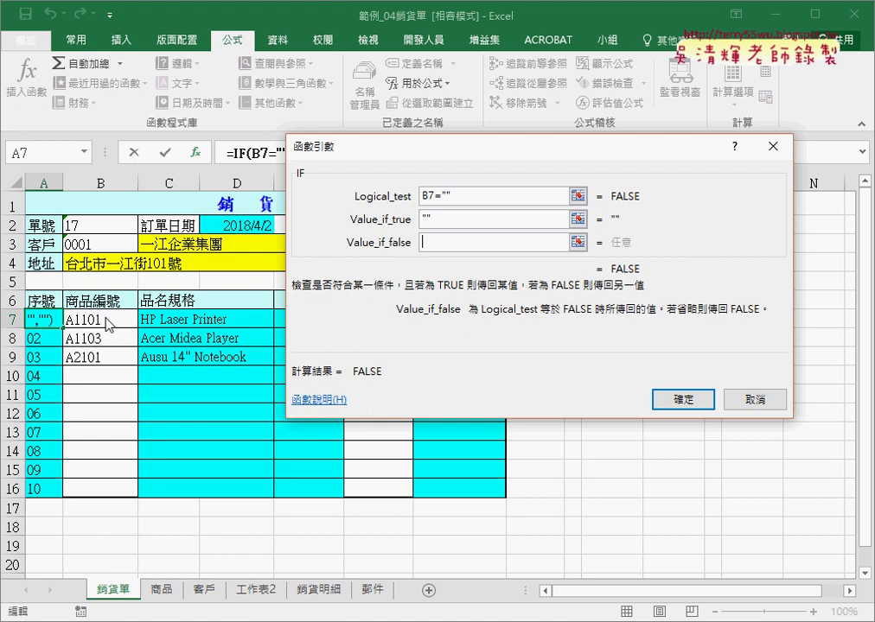
key("ctrl+v")
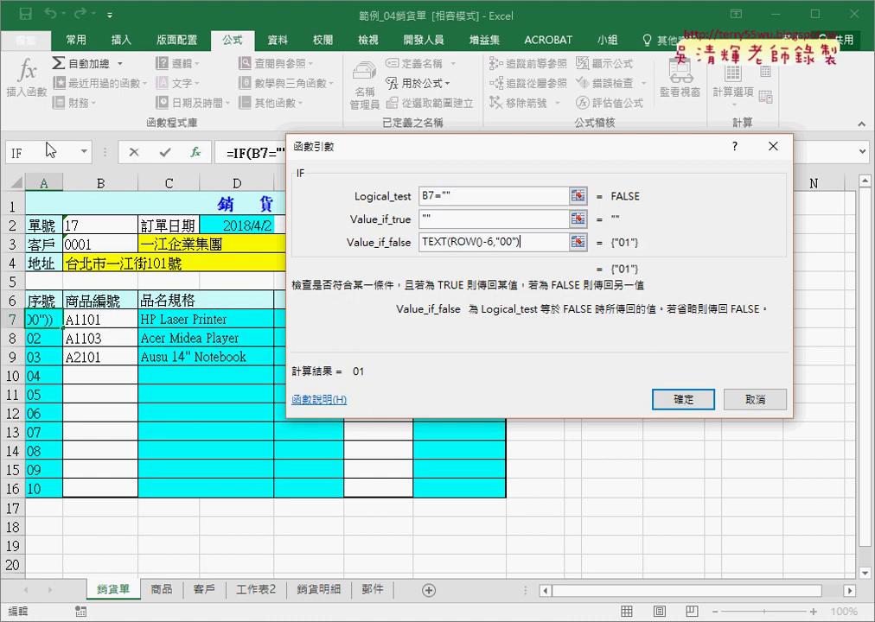
left_click(688, 399)
left_click_drag(62, 329, 62, 491)
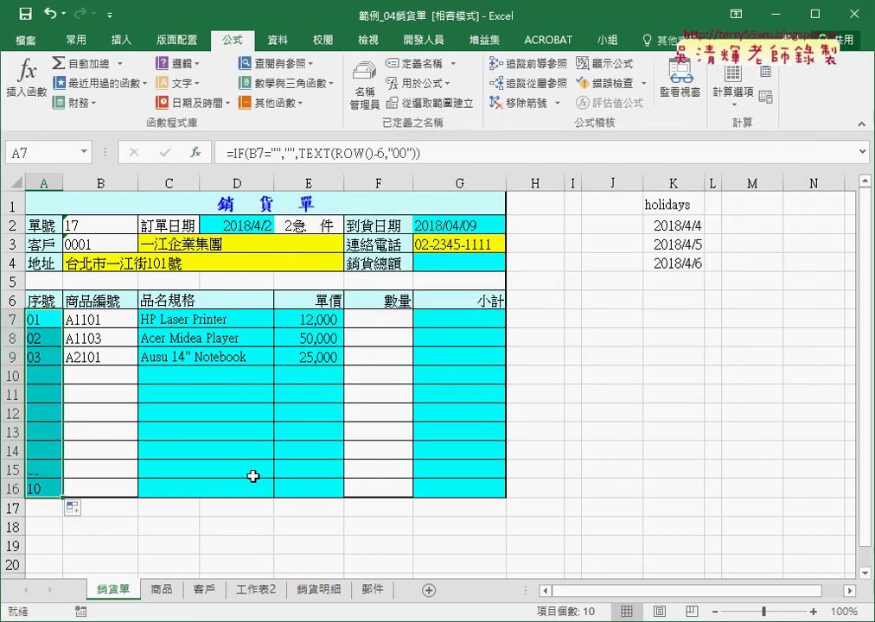
left_click(121, 373)
Choose A2101 in B10's dropdown, then select the quantity cells F7:F16.
left_click(144, 376)
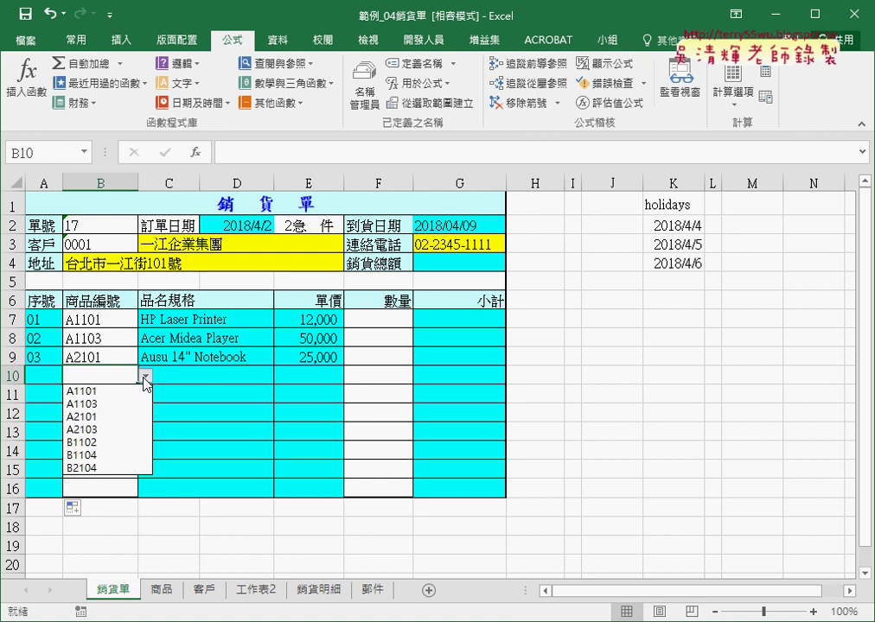
left_click(132, 417)
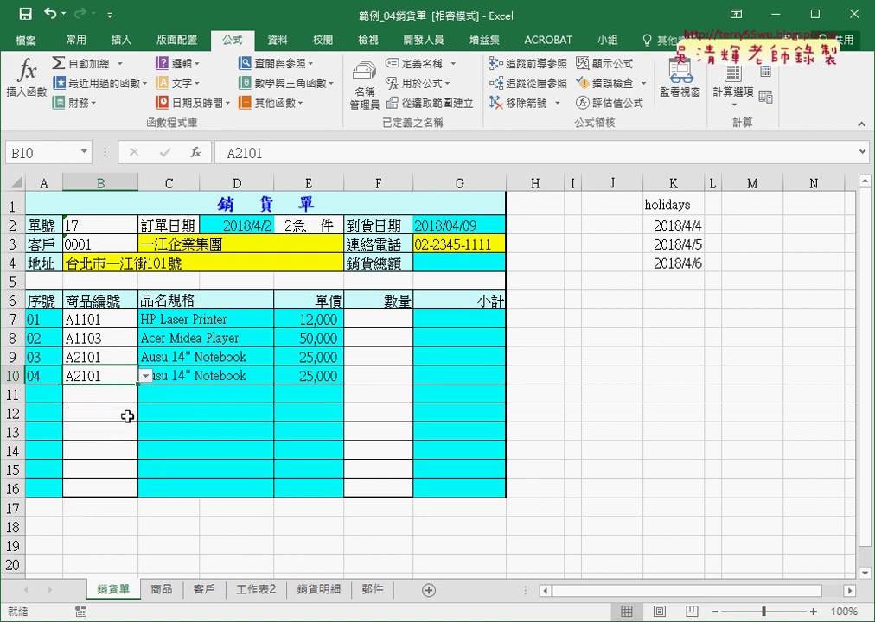
left_click_drag(401, 320, 398, 477)
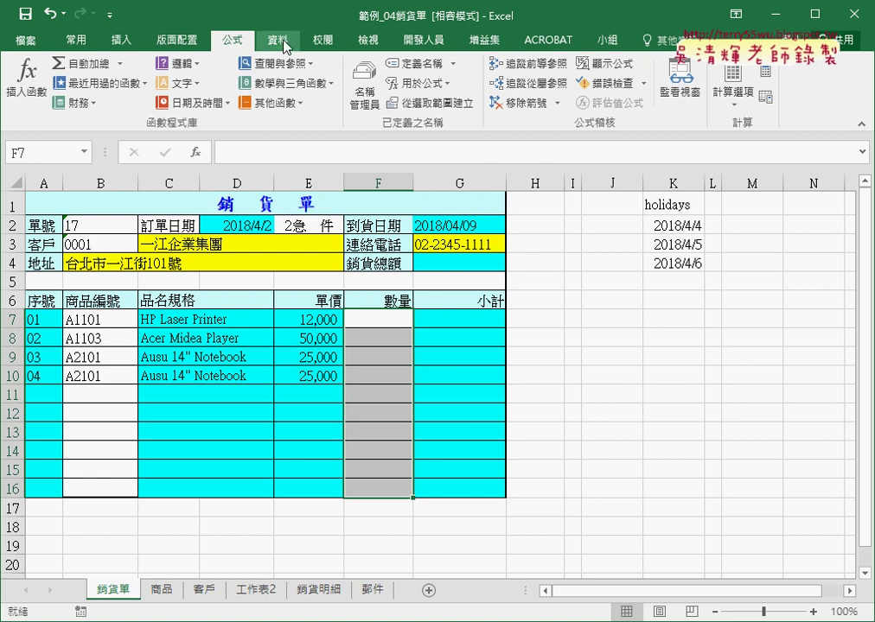
Add a List data validation rule with a numeric source to the quantity cells F7:F16.
left_click(277, 39)
left_click(555, 104)
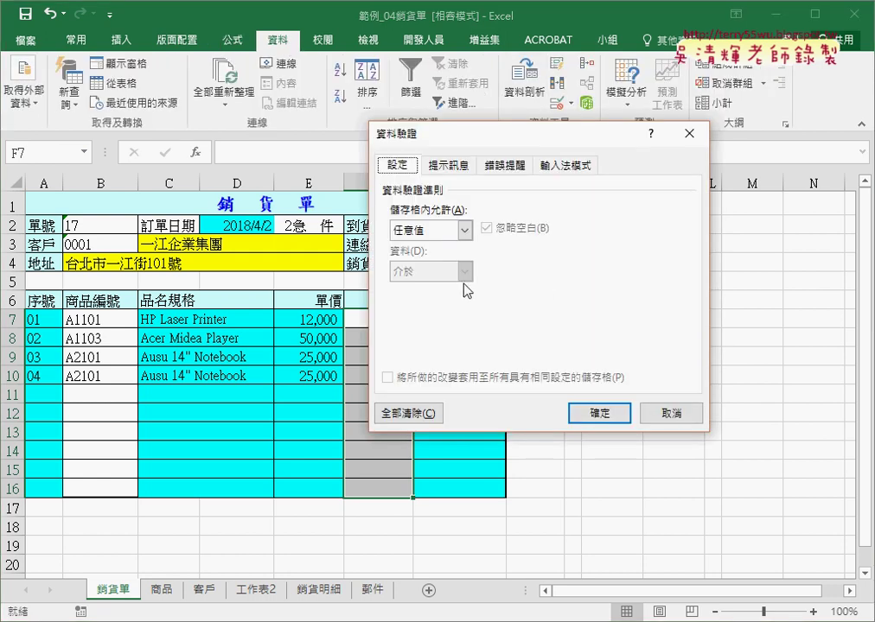
left_click(422, 231)
left_click(403, 285)
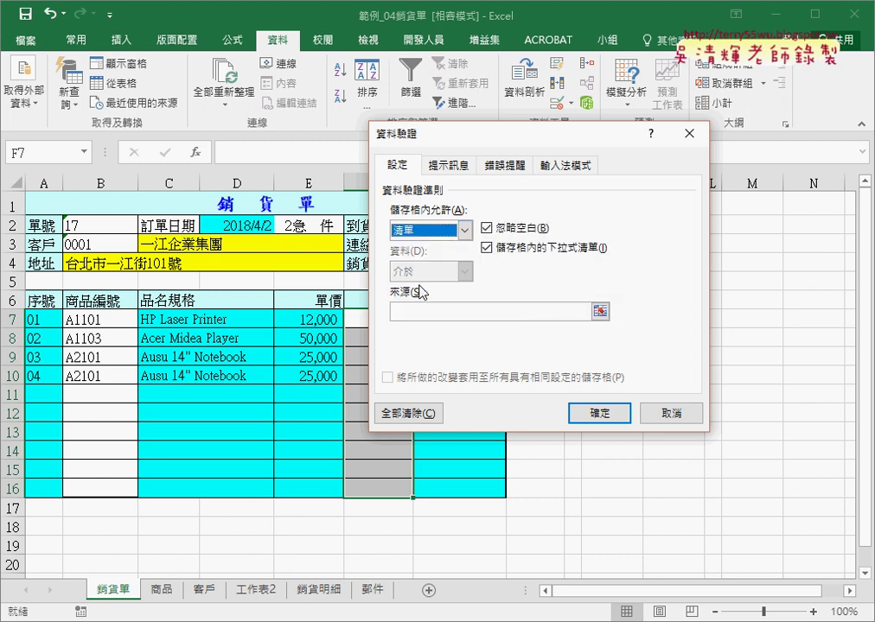
left_click(419, 309)
type("1")
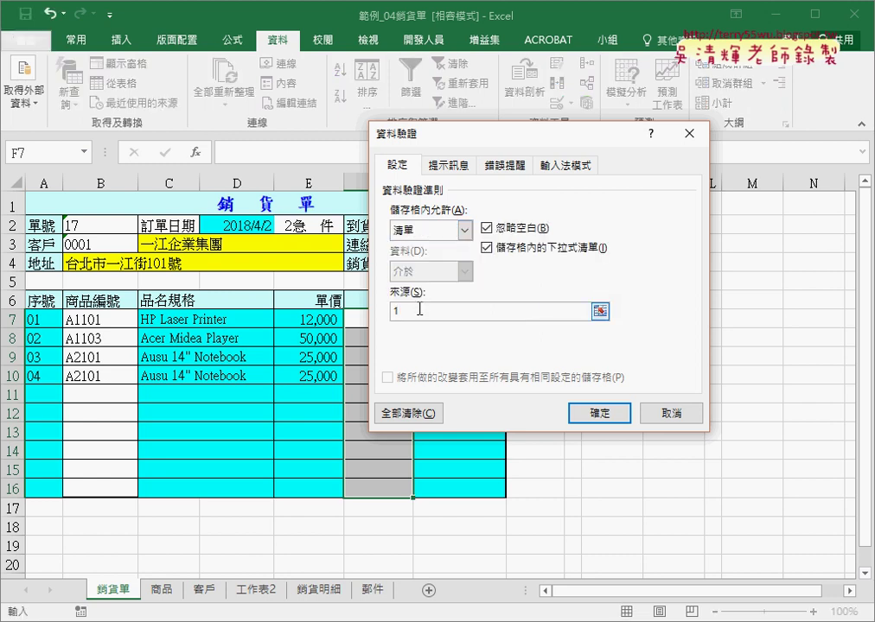
type(",2,3,4,5")
left_click(615, 415)
Check F7's dropdown, then confirm the validation source as the 1–5 list.
left_click(421, 321)
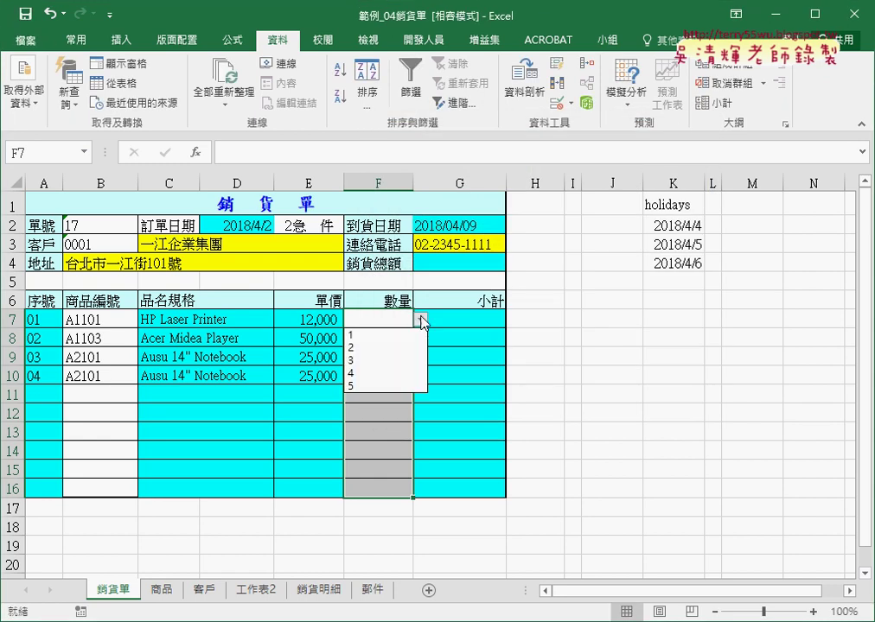
left_click(443, 91)
left_click(559, 104)
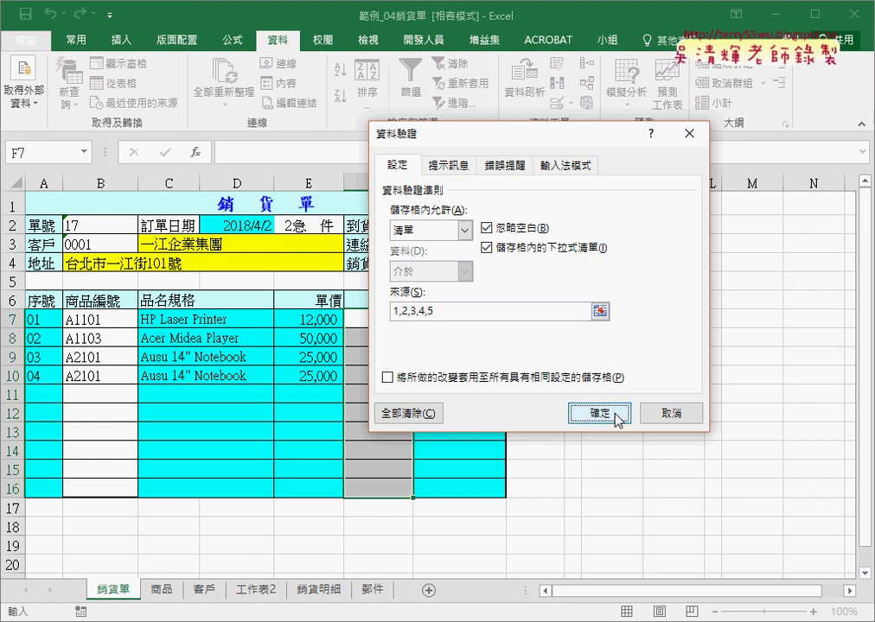
left_click(614, 415)
Choose quantity 2 for the first and second order items.
left_click(389, 336)
left_click(420, 338)
left_click(408, 370)
left_click(403, 321)
left_click(420, 319)
left_click(393, 351)
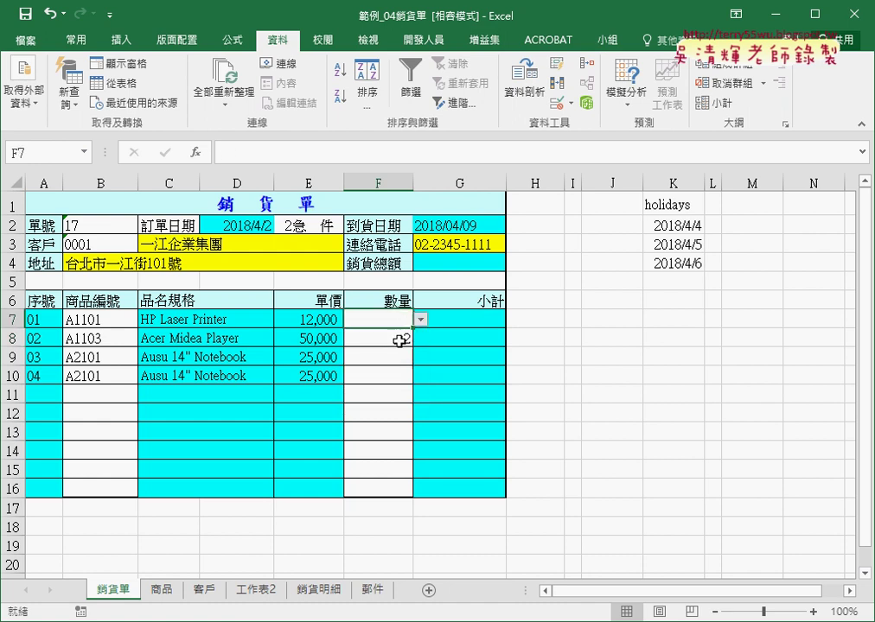
Review the unit price formula in E7, then return to subtotal cell G7.
left_click(457, 320)
left_click(332, 320)
left_click(364, 320)
left_click(322, 320)
left_click(348, 319)
left_click(490, 319)
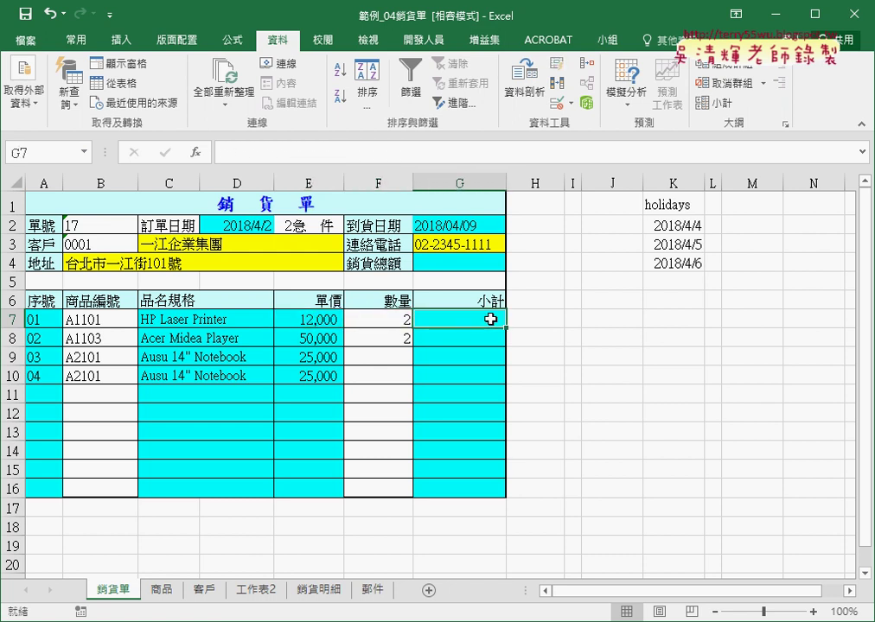
Enter =E7*F7 in G7 and fill it down to G16.
left_click(305, 156)
type("=")
left_click(328, 322)
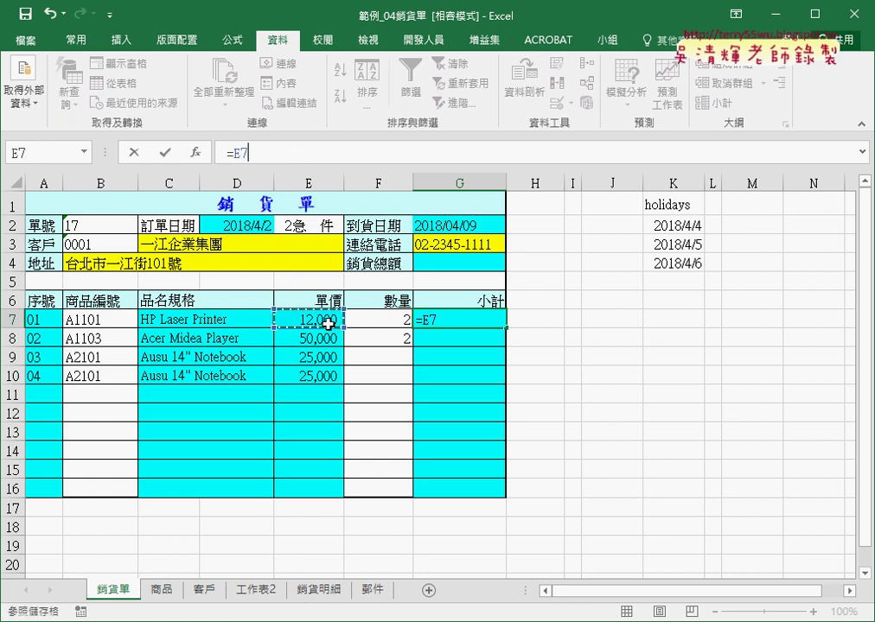
type("*")
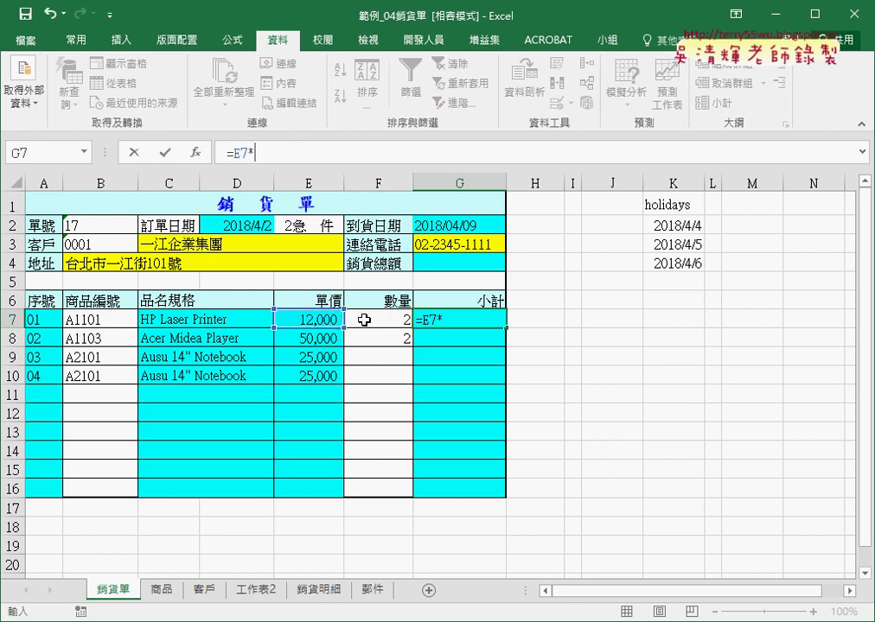
left_click(365, 322)
left_click(165, 154)
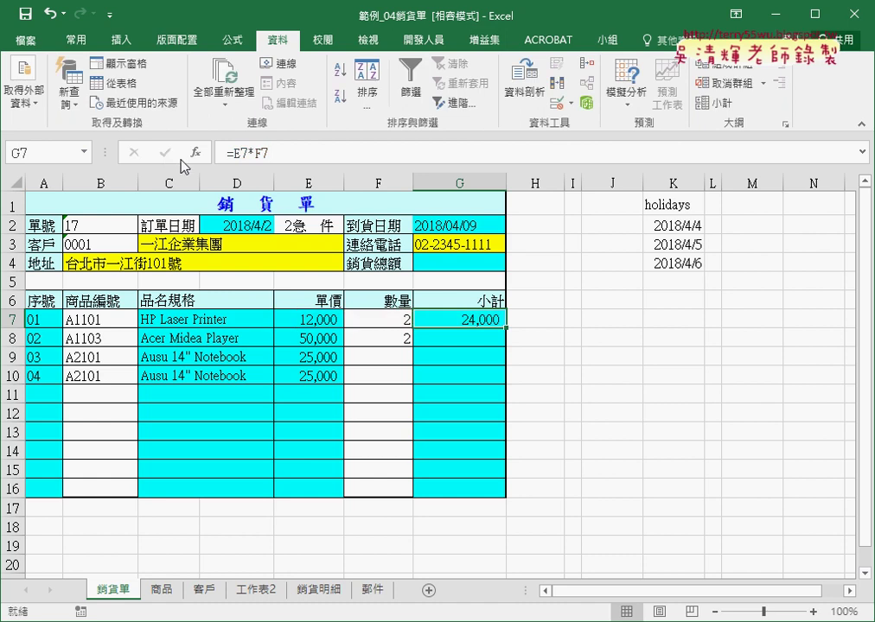
left_click_drag(506, 329, 506, 496)
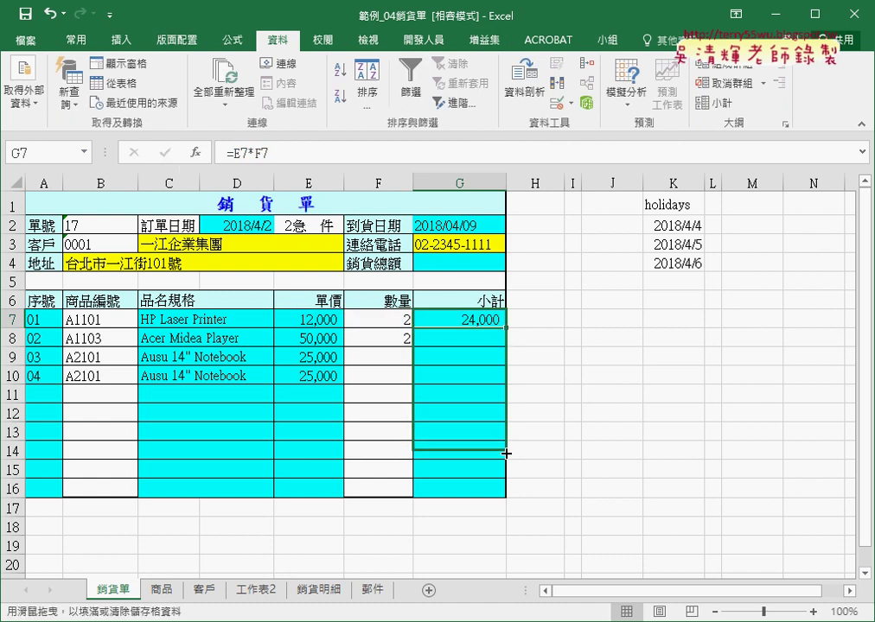
Cut the E7*F7 part from G7's formula and insert an IF function in its place.
left_click(487, 322)
left_click_drag(275, 153, 233, 153)
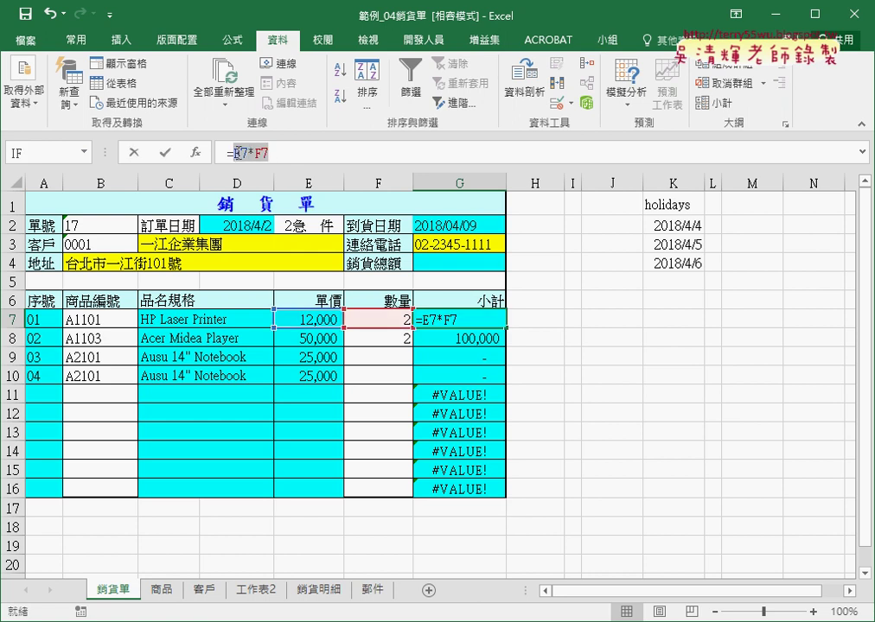
right_click(235, 155)
key("Escape")
left_click(201, 156)
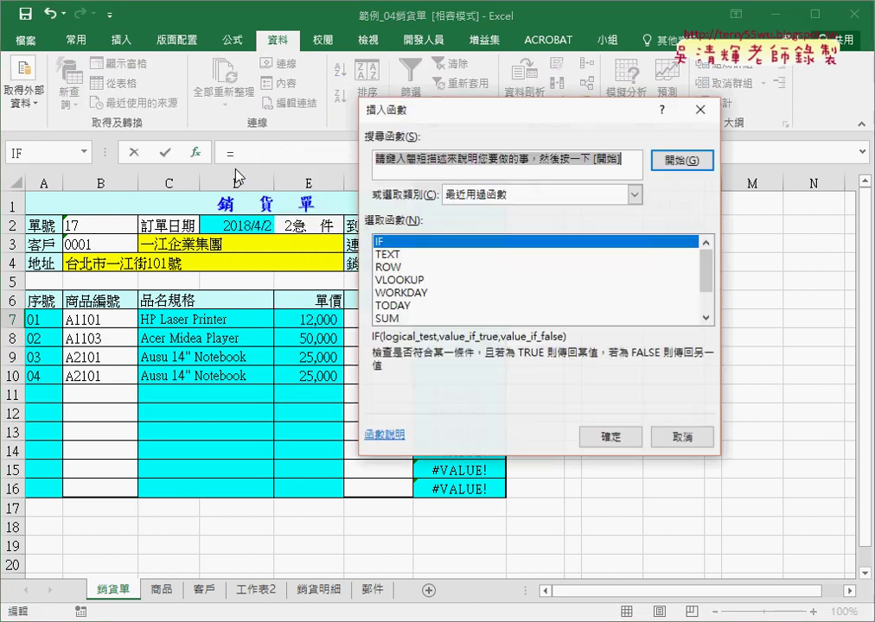
double_click(413, 242)
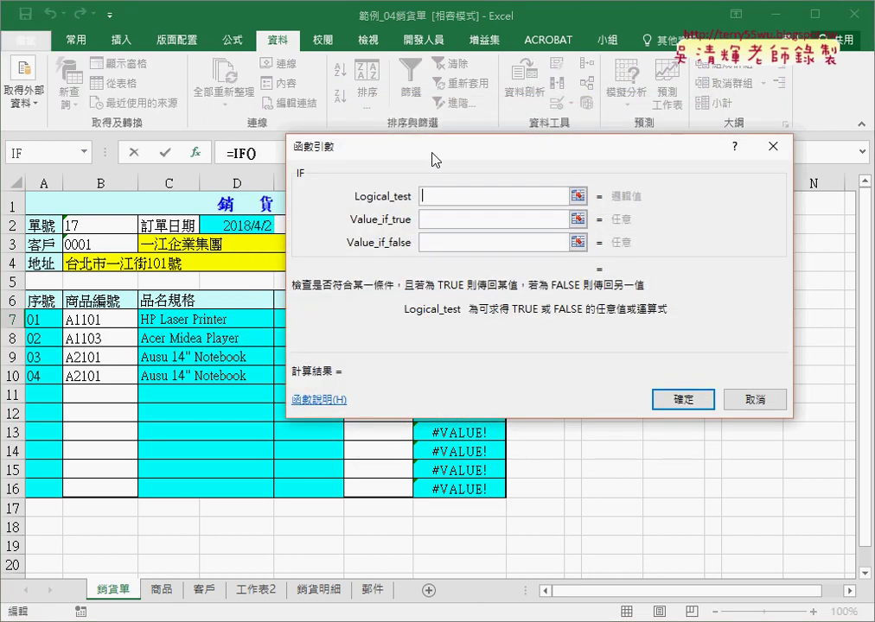
left_click_drag(438, 156, 664, 158)
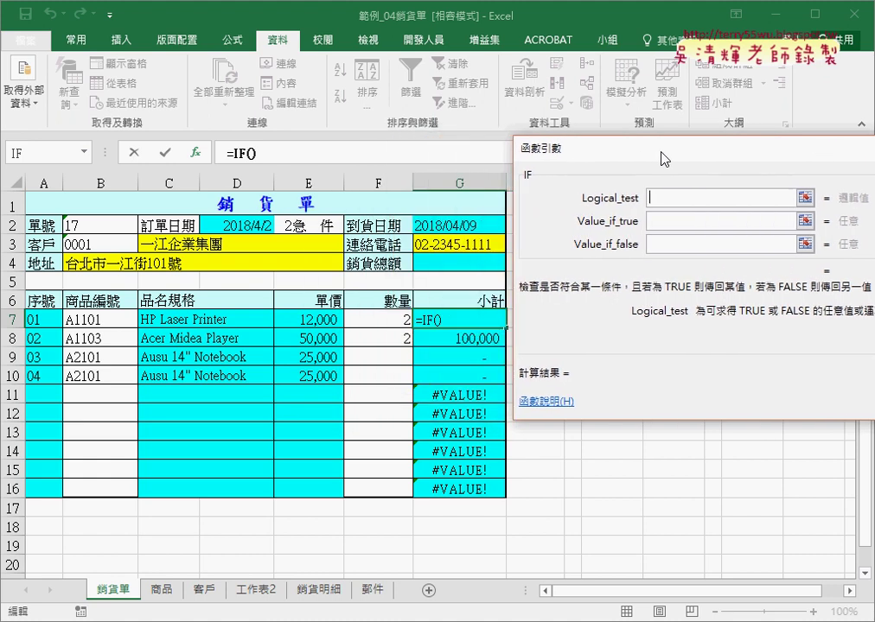
Complete G7 as =IF(F7="","",E7*F7) and fill it down to G16.
left_click(384, 320)
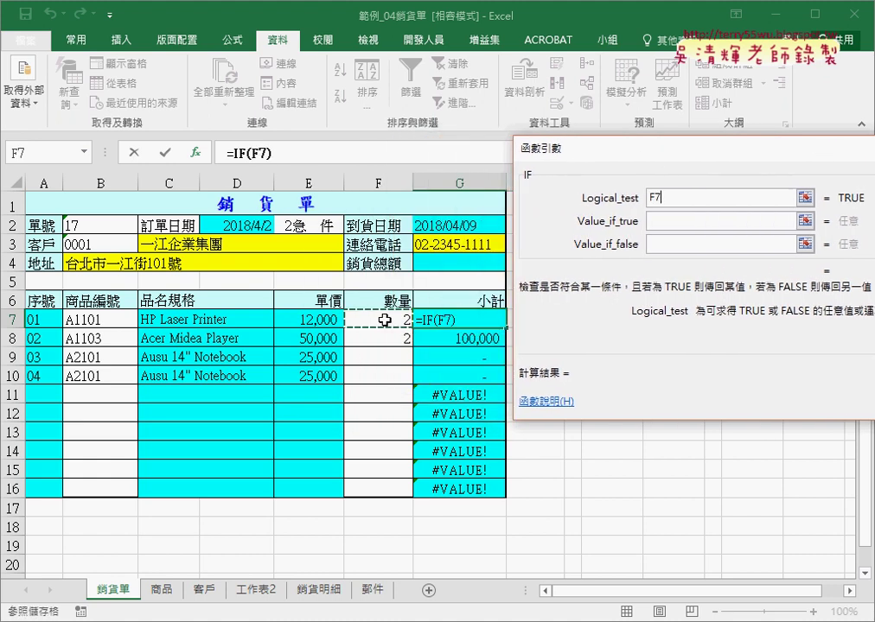
type("=\"\"")
key("Tab")
type("\"\"")
key("Tab")
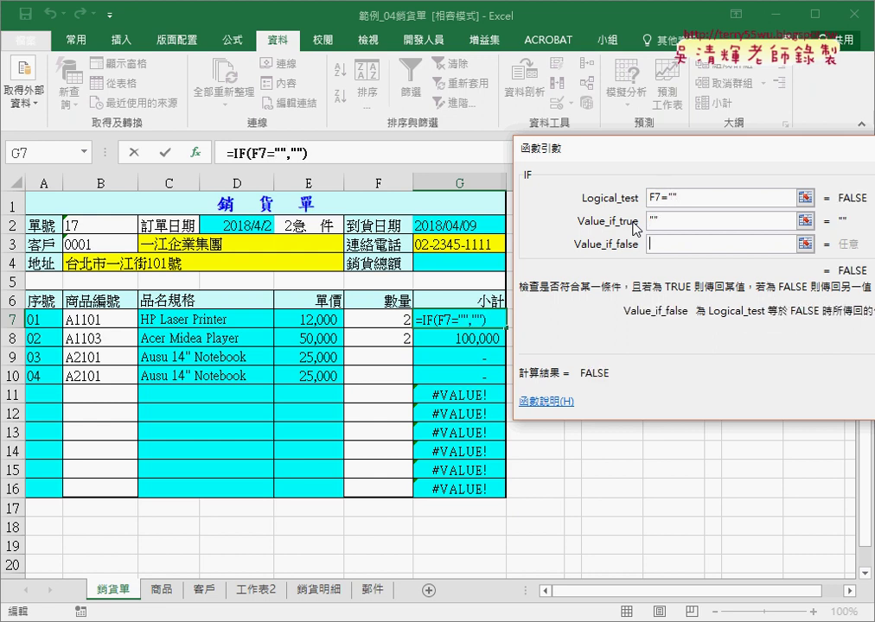
type("E7*F7")
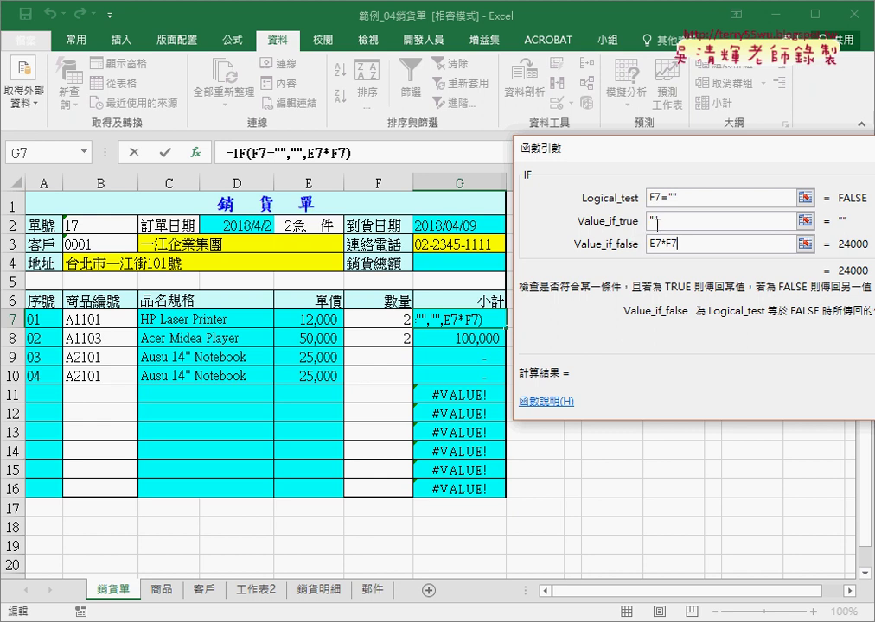
left_click_drag(691, 149, 543, 149)
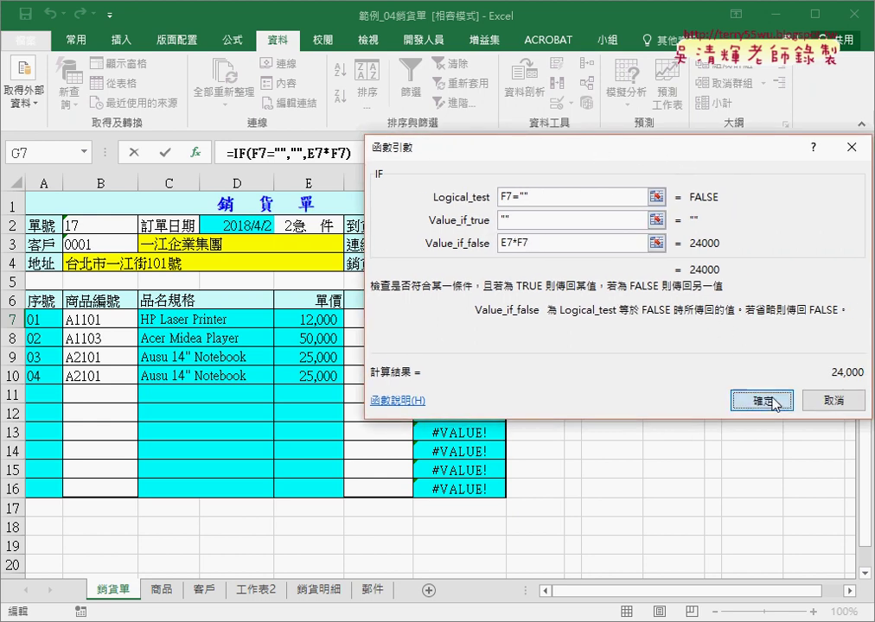
left_click(774, 402)
left_click_drag(506, 329, 506, 497)
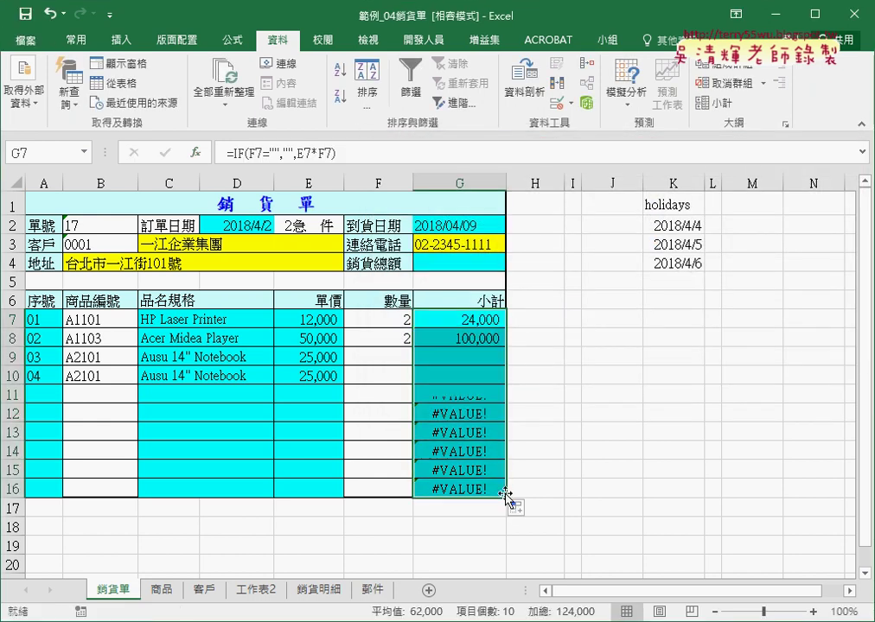
left_click(385, 354)
Set quantity 4 for items 03 and 04, leaving empty row 11 without a quantity.
left_click(420, 357)
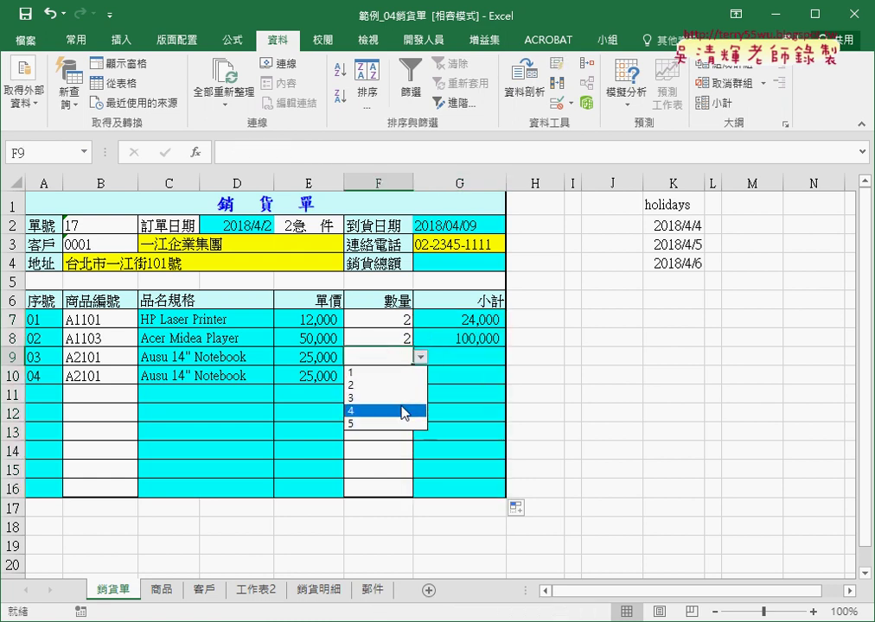
left_click(403, 411)
left_click(400, 379)
left_click(420, 376)
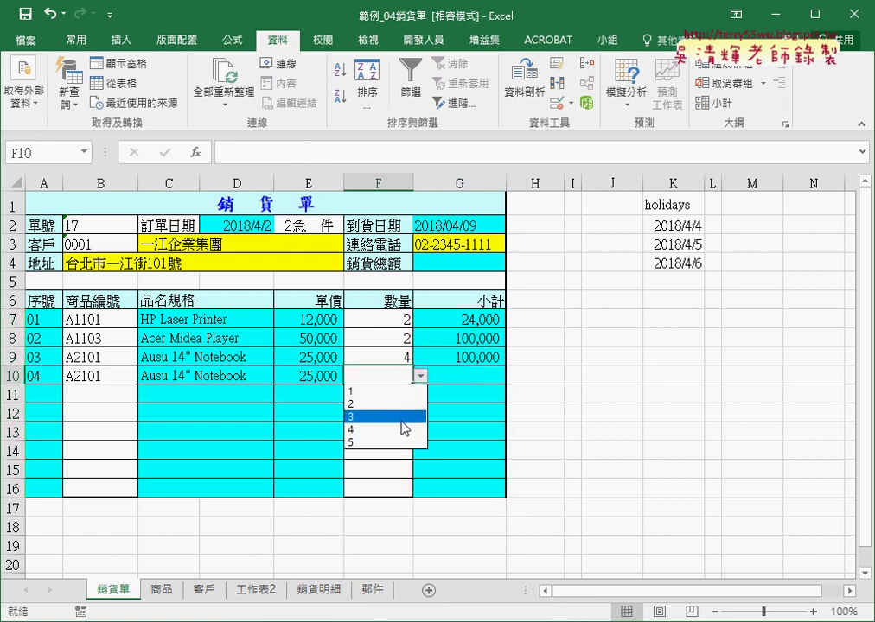
left_click(402, 430)
left_click(395, 400)
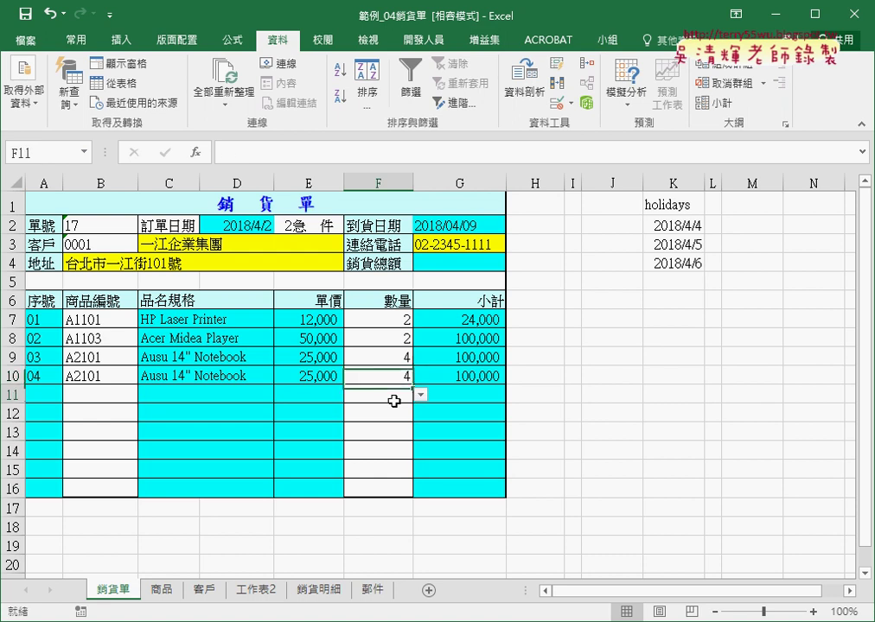
left_click(420, 394)
left_click(393, 447)
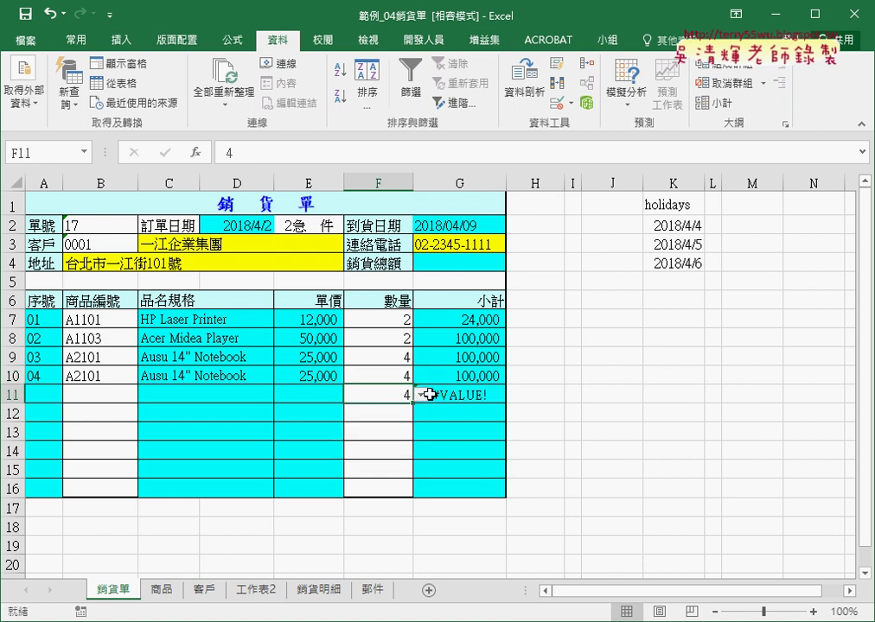
key("Delete")
Add product A2101 with quantity 4 in row 11, then select row 15 on 銷貨明細.
left_click(45, 394)
left_click(119, 397)
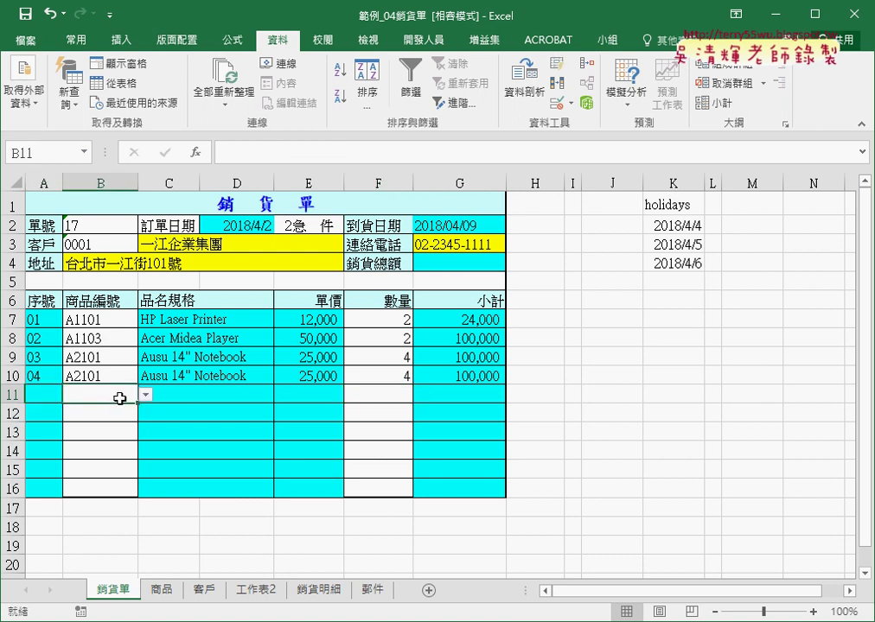
left_click(144, 395)
left_click(133, 435)
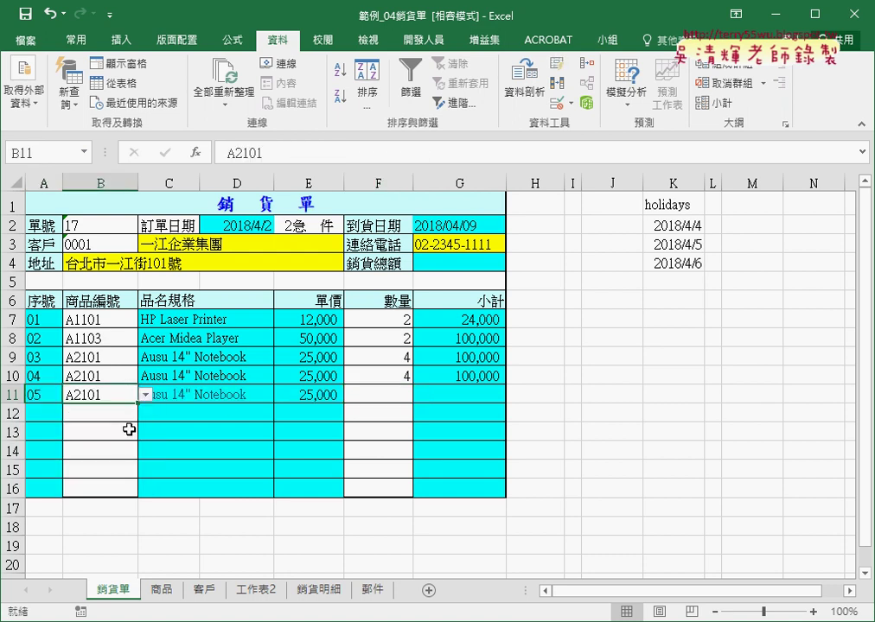
left_click(380, 395)
left_click(421, 394)
left_click(391, 448)
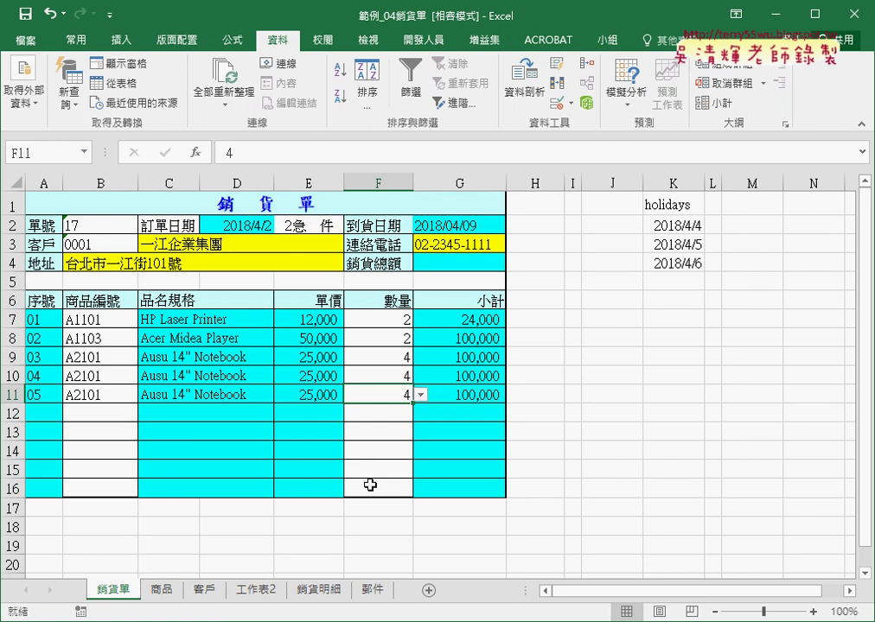
left_click(322, 591)
left_click_drag(54, 464, 685, 465)
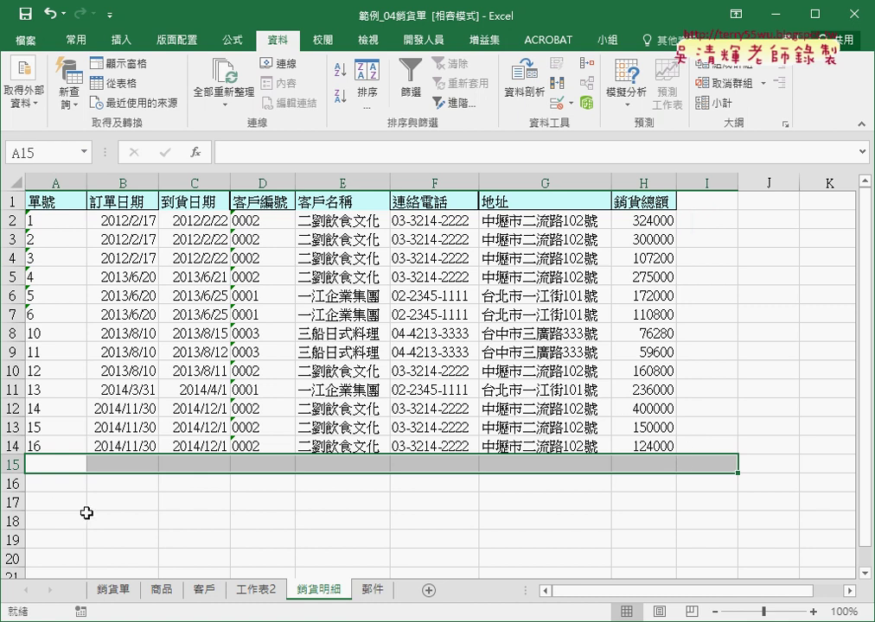
Back on 銷貨單, inspect B7's product code and C7's product-name lookup formula.
left_click(113, 591)
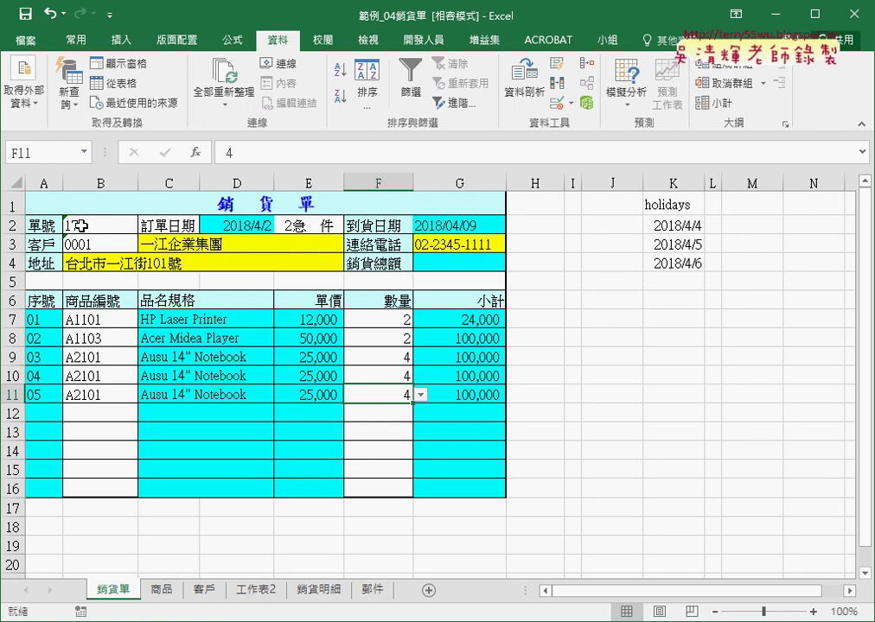
left_click(329, 593)
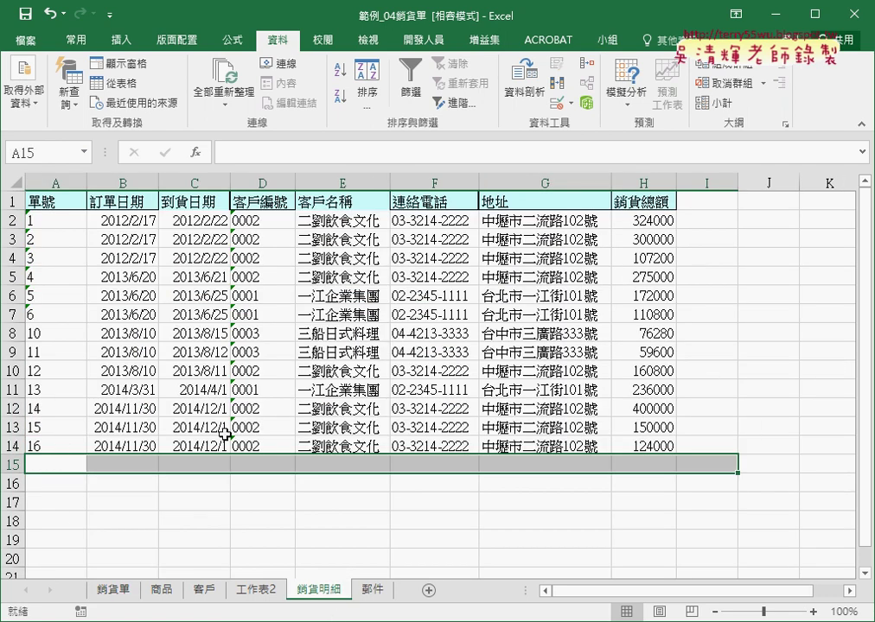
left_click(114, 591)
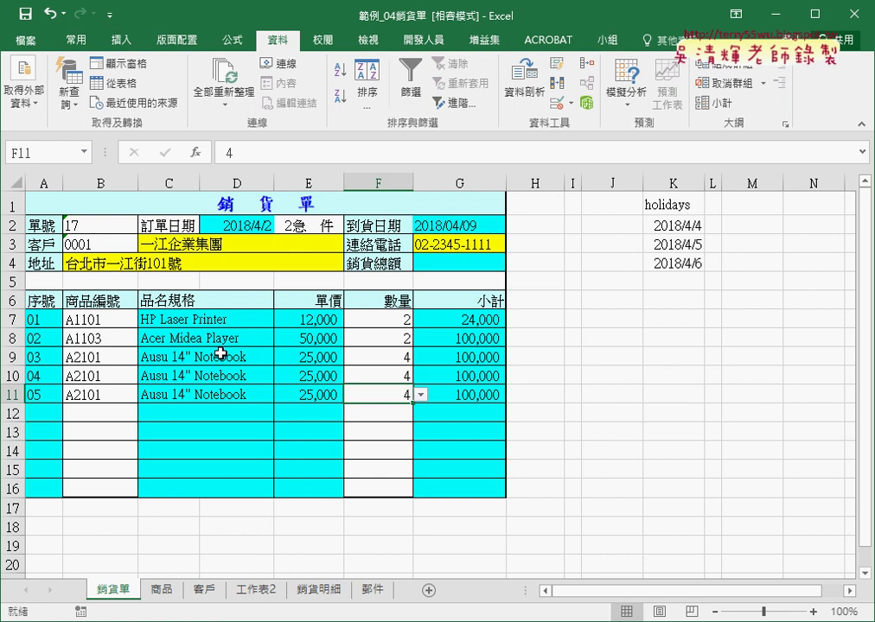
left_click(103, 321)
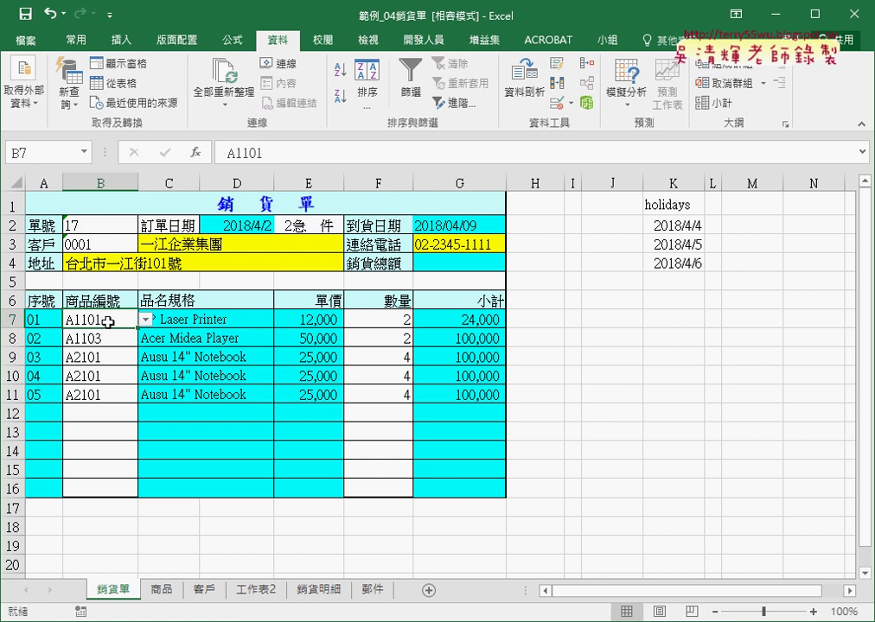
left_click(195, 318)
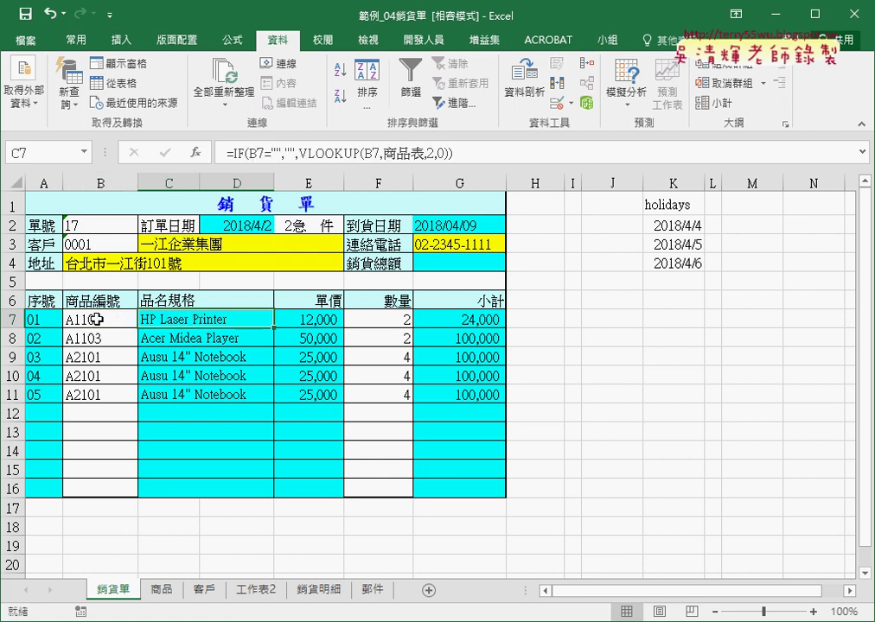